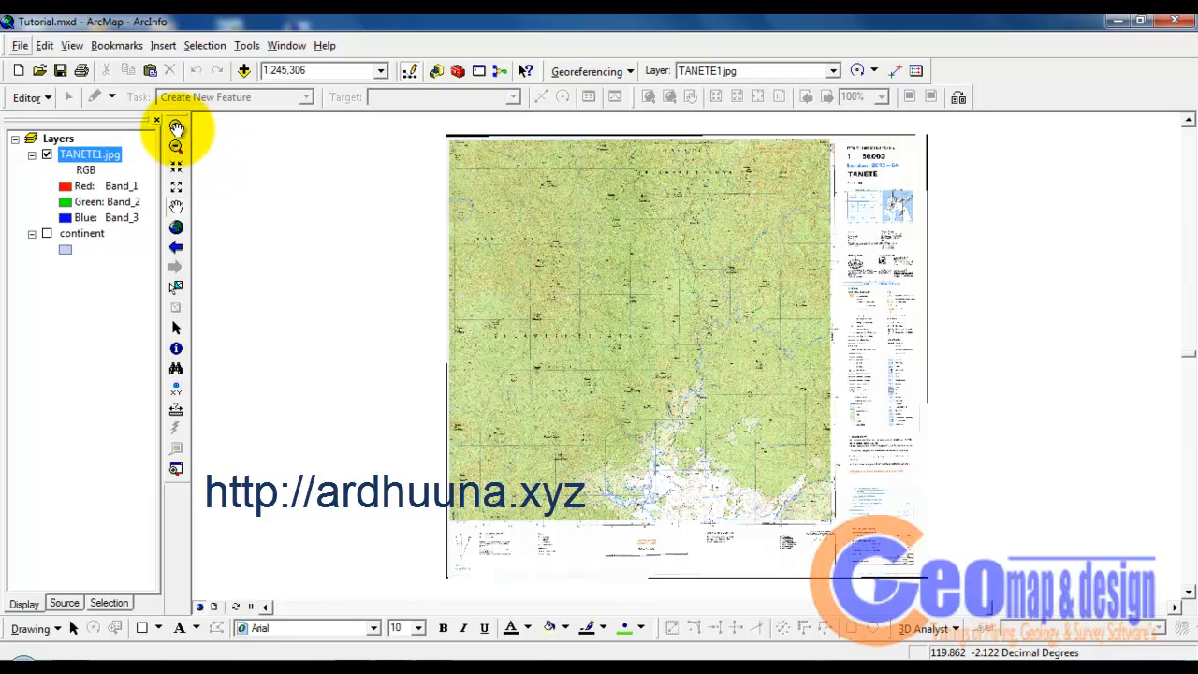
Step: Examine the rivers, contour lines and roads on the TANETE1.jpg map up close around Parahaleang
{"action": "left_click", "coordinate": [176, 127]}
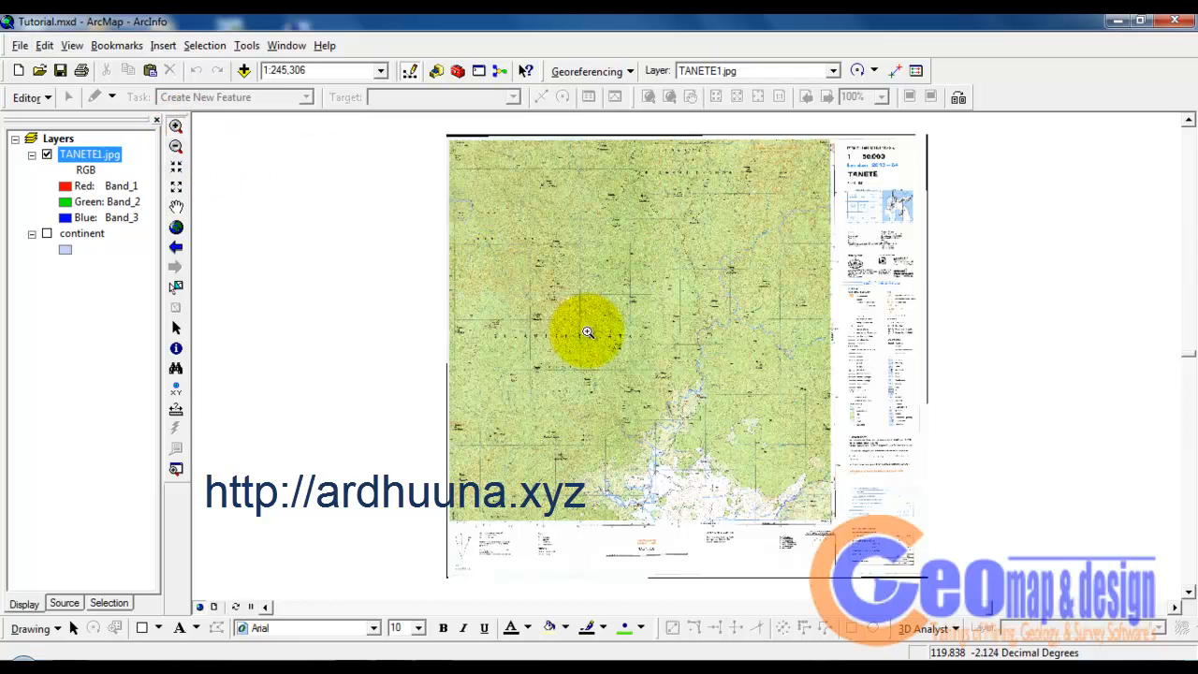
{"action": "left_click_drag", "start_coordinate": [630, 387], "coordinate": [735, 478]}
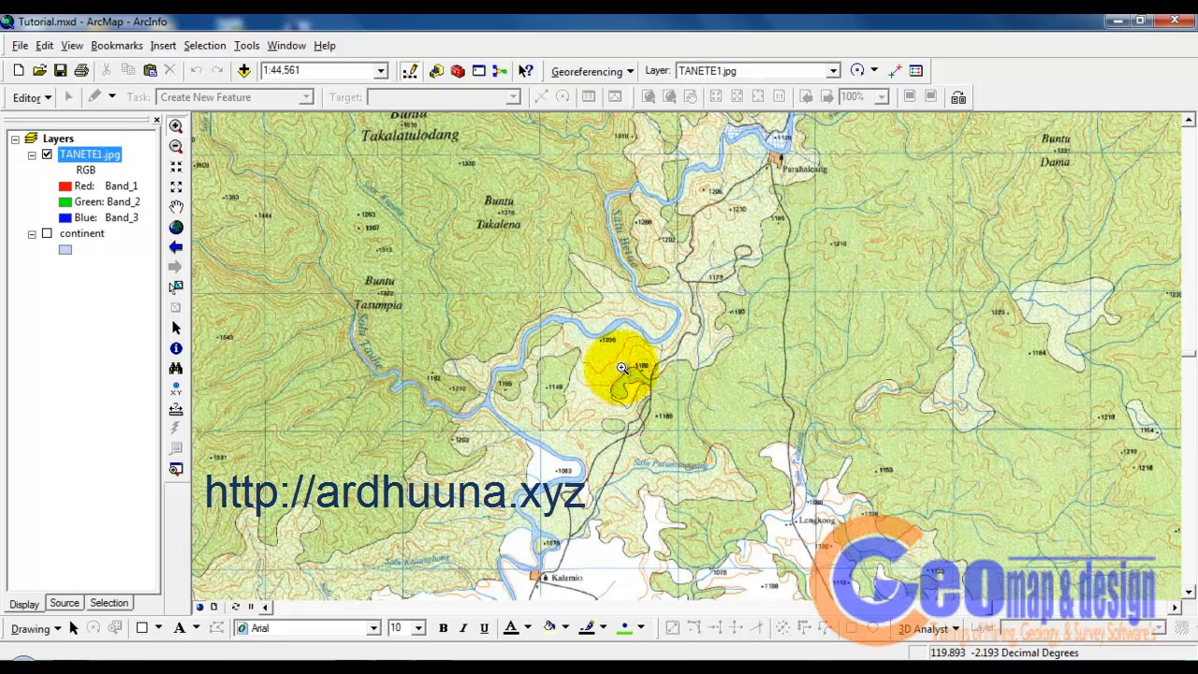
{"action": "left_click", "coordinate": [178, 205]}
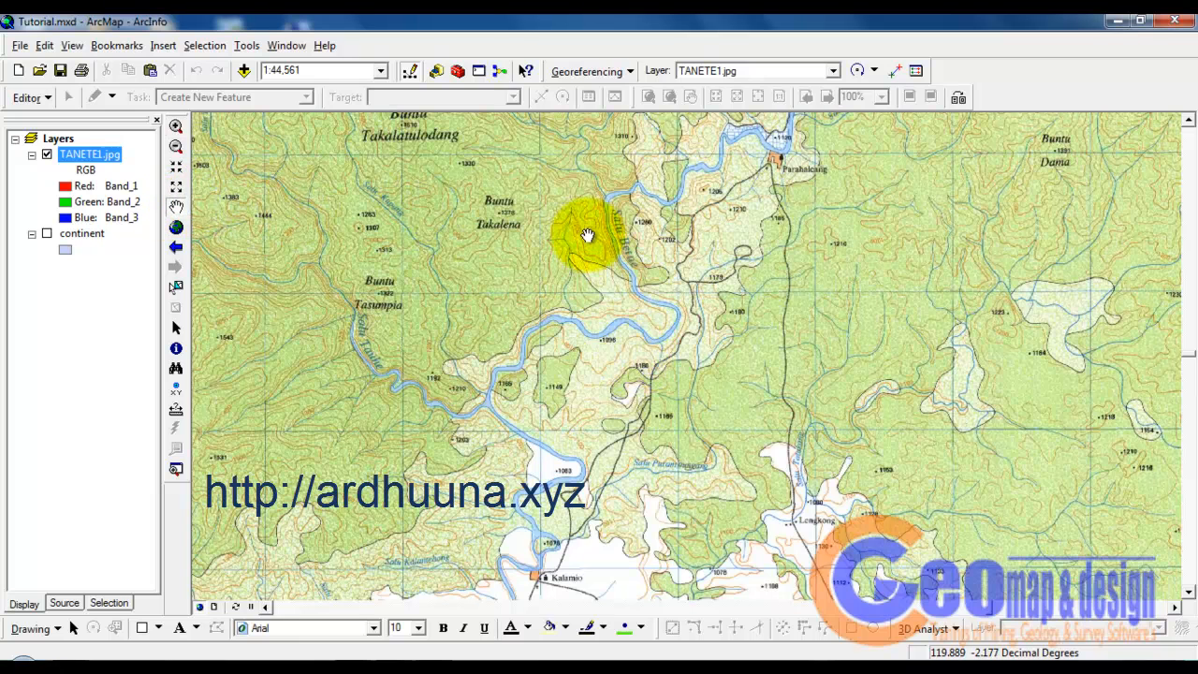
{"action": "left_click_drag", "start_coordinate": [664, 235], "coordinate": [597, 348]}
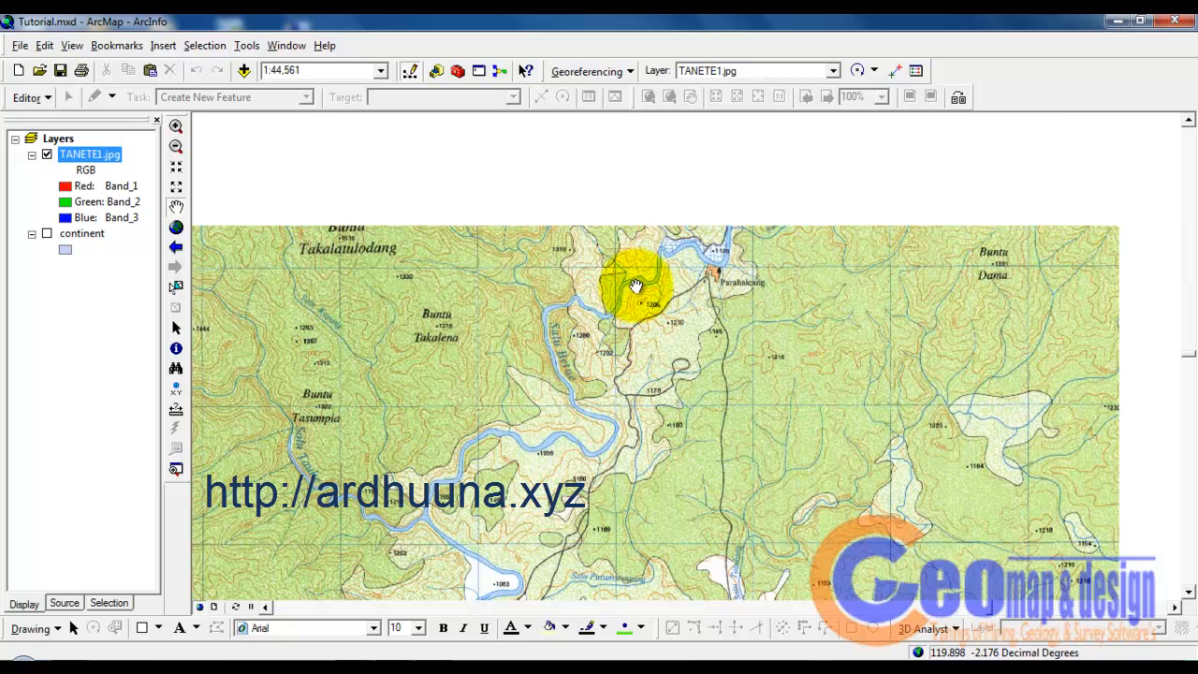
{"action": "left_click_drag", "start_coordinate": [639, 279], "coordinate": [262, 202]}
{"action": "left_click", "coordinate": [176, 126]}
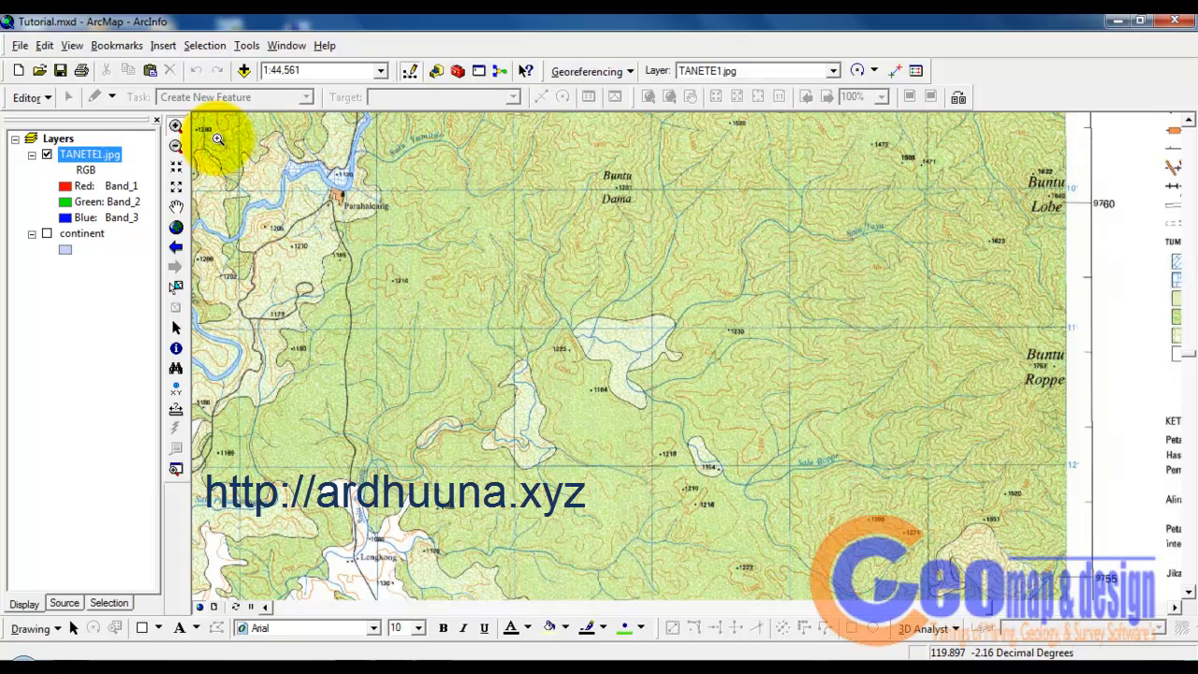
{"action": "left_click_drag", "start_coordinate": [215, 140], "coordinate": [470, 373]}
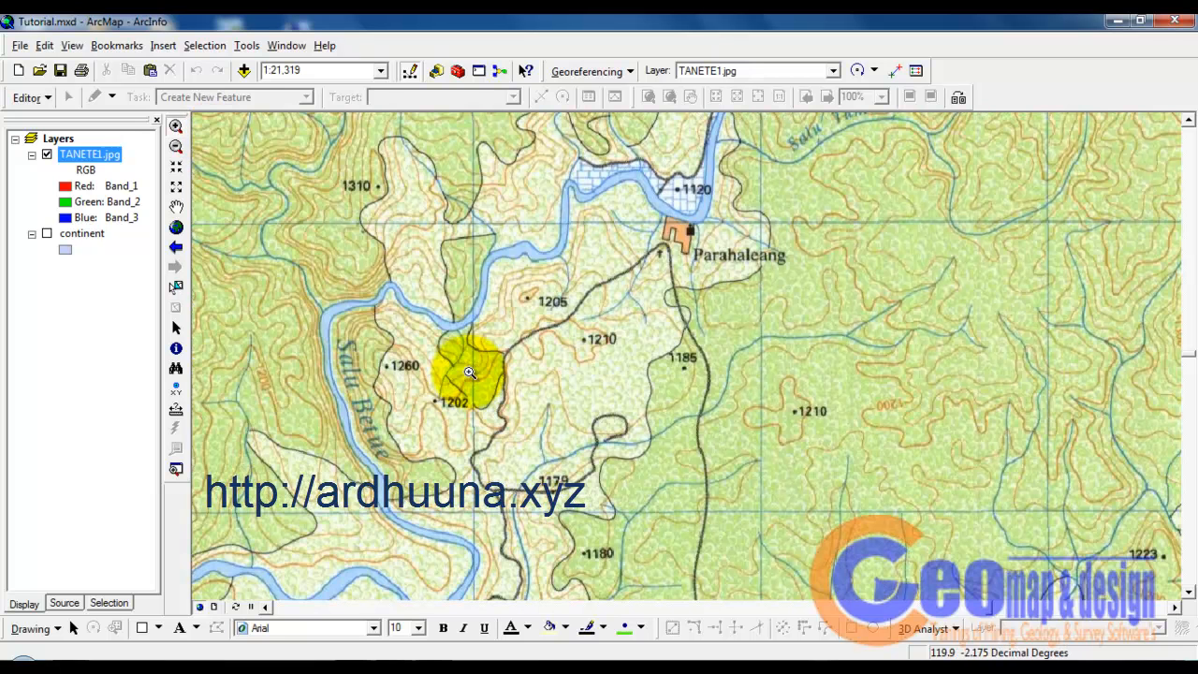
{"action": "left_click", "coordinate": [175, 205]}
{"action": "left_click_drag", "start_coordinate": [615, 287], "coordinate": [644, 314]}
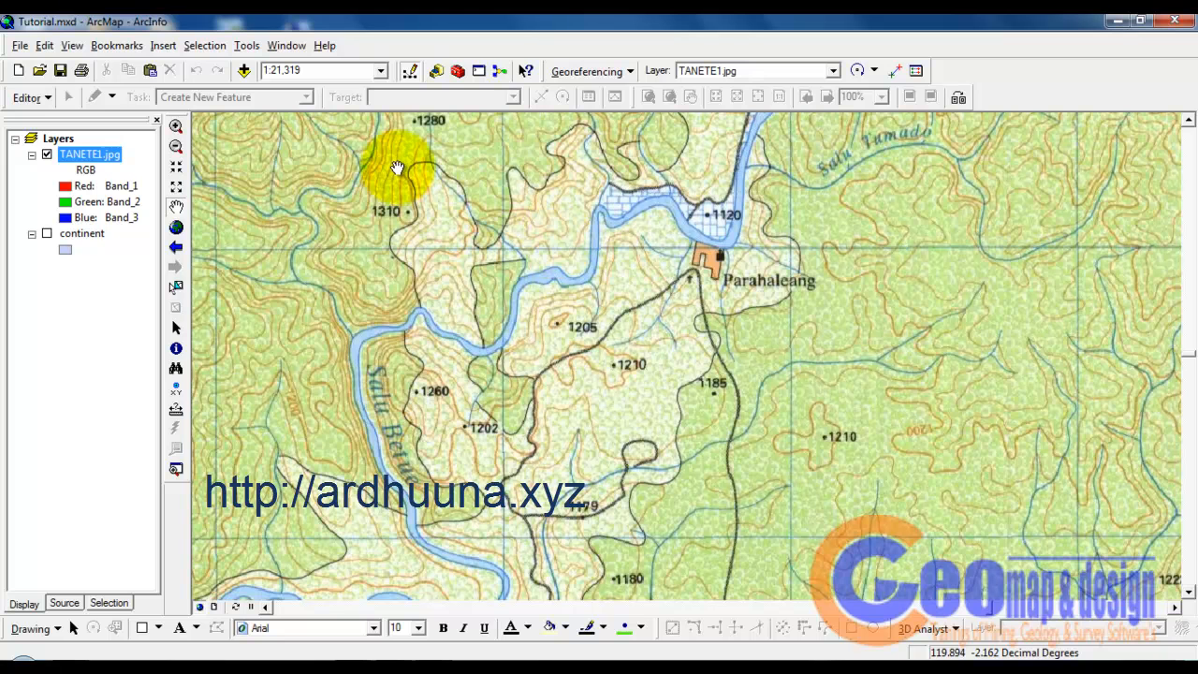
Step: Switch to ArcCatalog and start a new shapefile in D:\PROJECTS\ARCGIS named Sungai with the Polyline feature type
{"action": "left_click", "coordinate": [434, 78]}
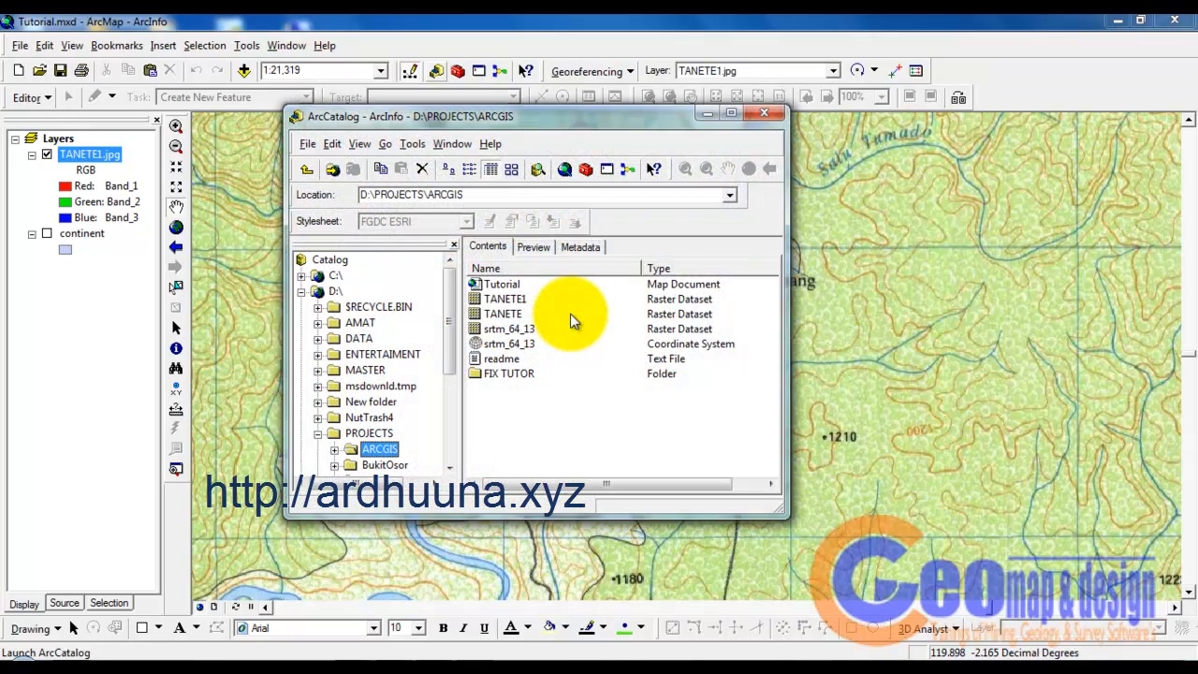
{"action": "left_click", "coordinate": [532, 409]}
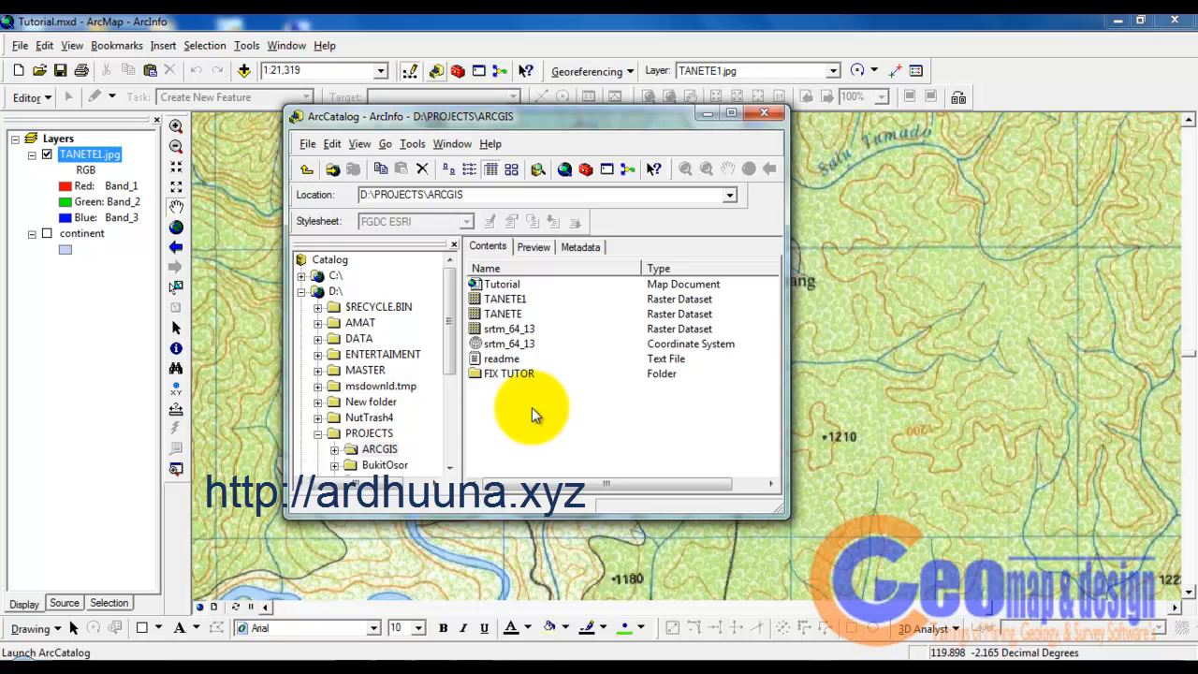
{"action": "right_click", "coordinate": [531, 409]}
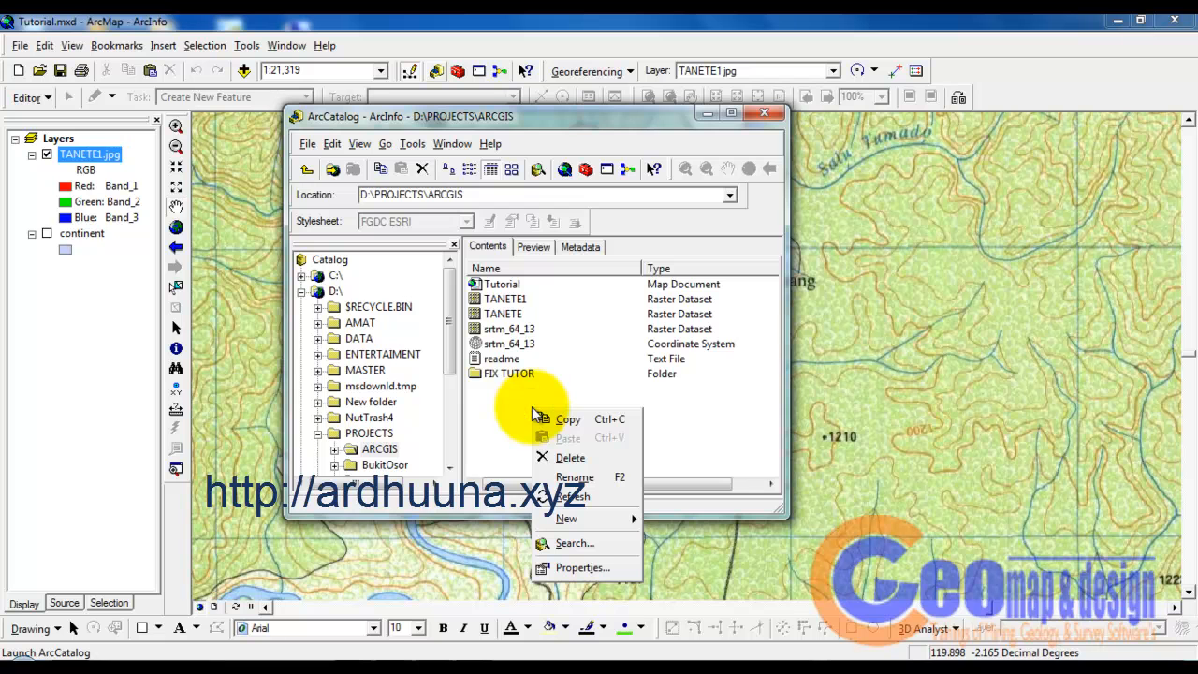
{"action": "mouse_move", "coordinate": [599, 528]}
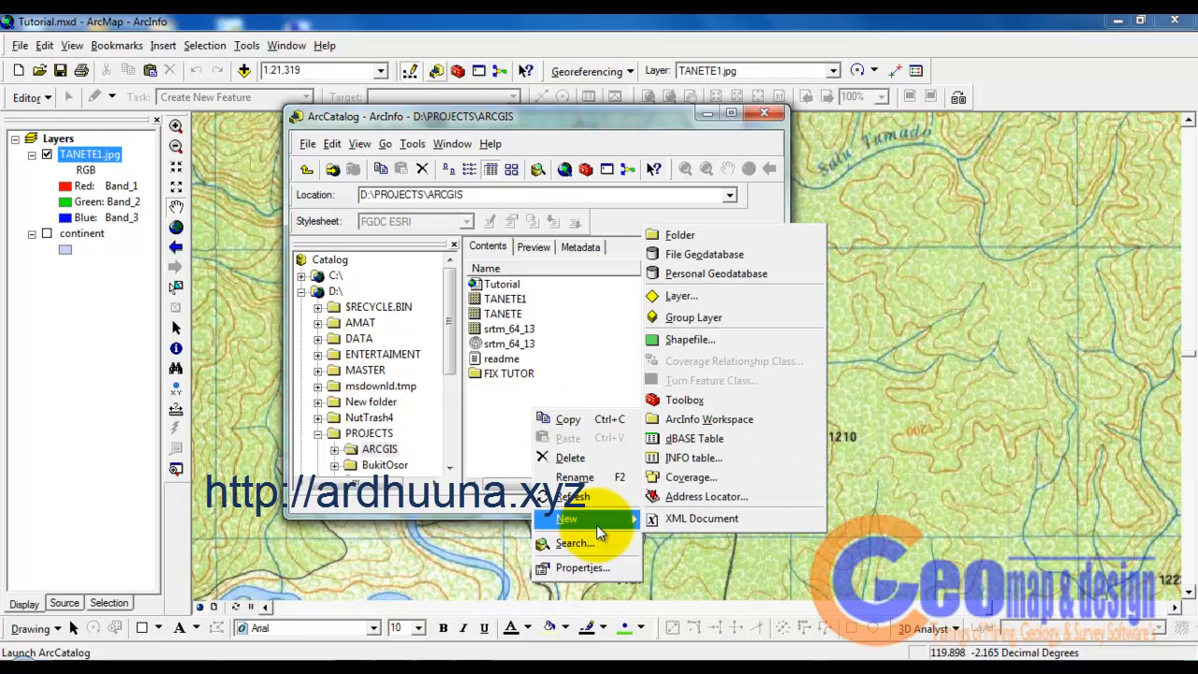
{"action": "left_click", "coordinate": [655, 526]}
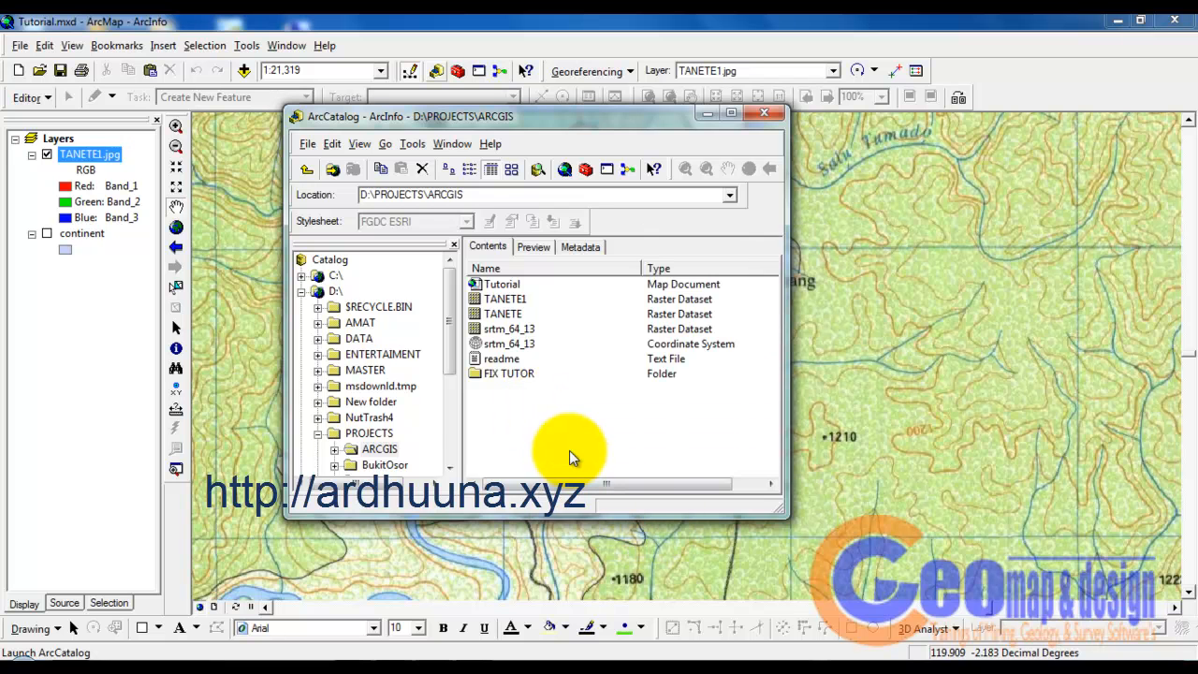
{"action": "right_click", "coordinate": [552, 417]}
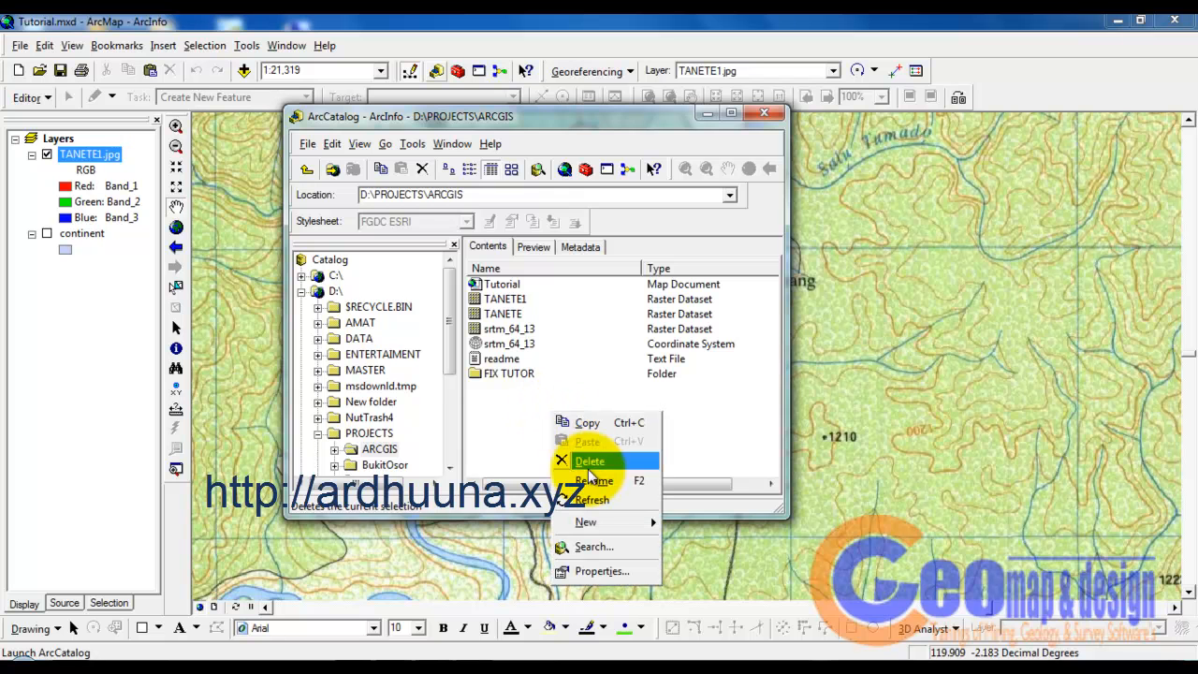
{"action": "mouse_move", "coordinate": [631, 522]}
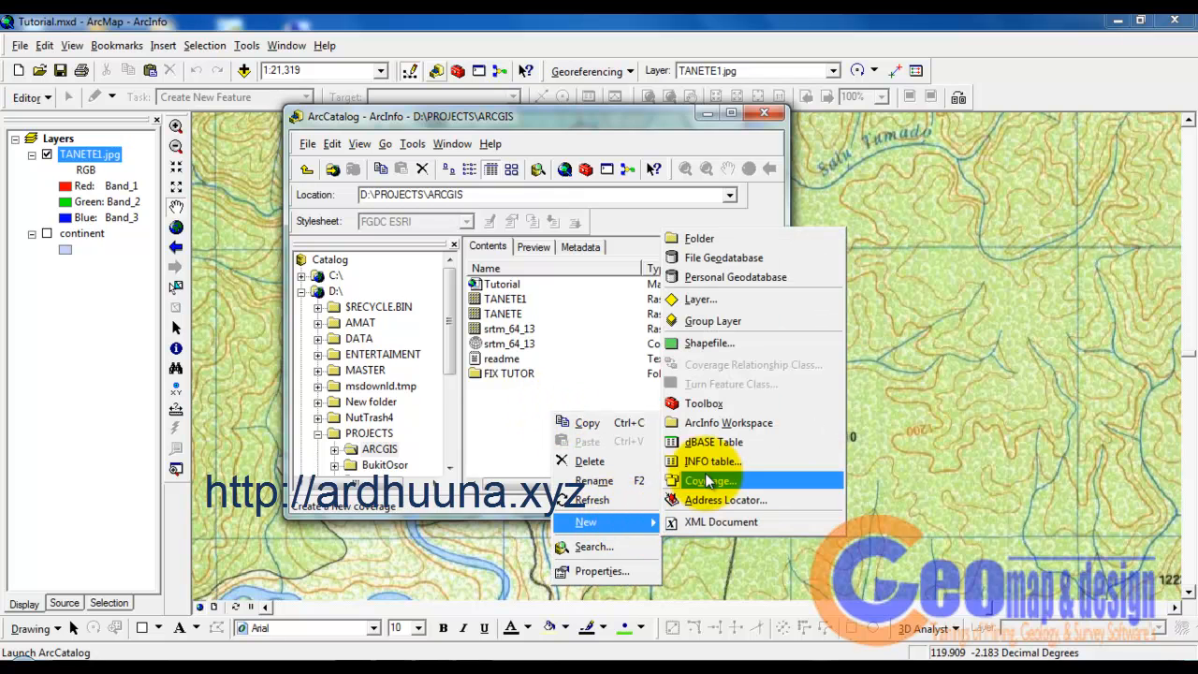
{"action": "left_click", "coordinate": [716, 345]}
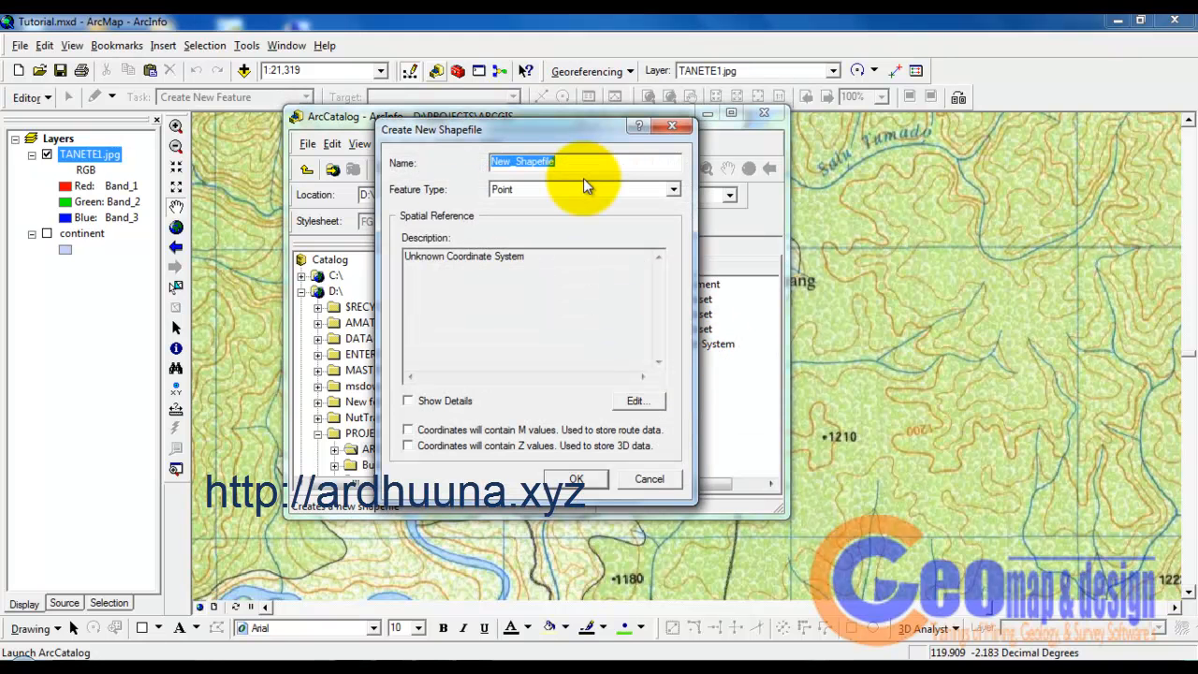
{"action": "type", "text": "Sungai"}
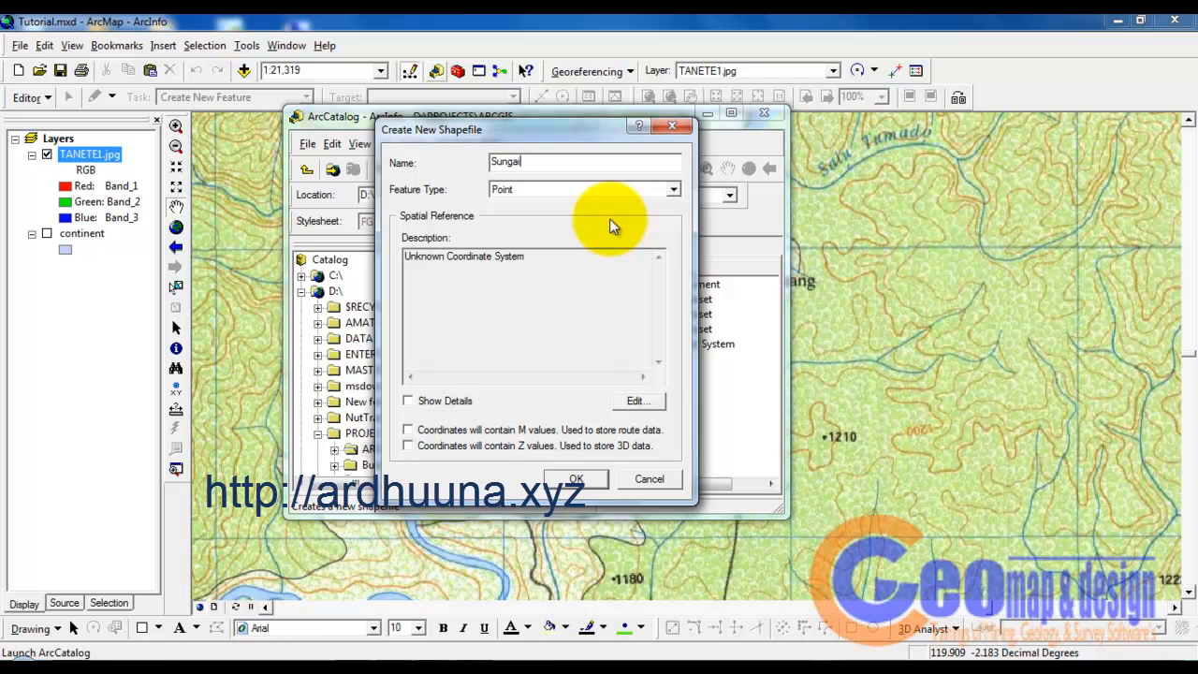
{"action": "left_click", "coordinate": [670, 192]}
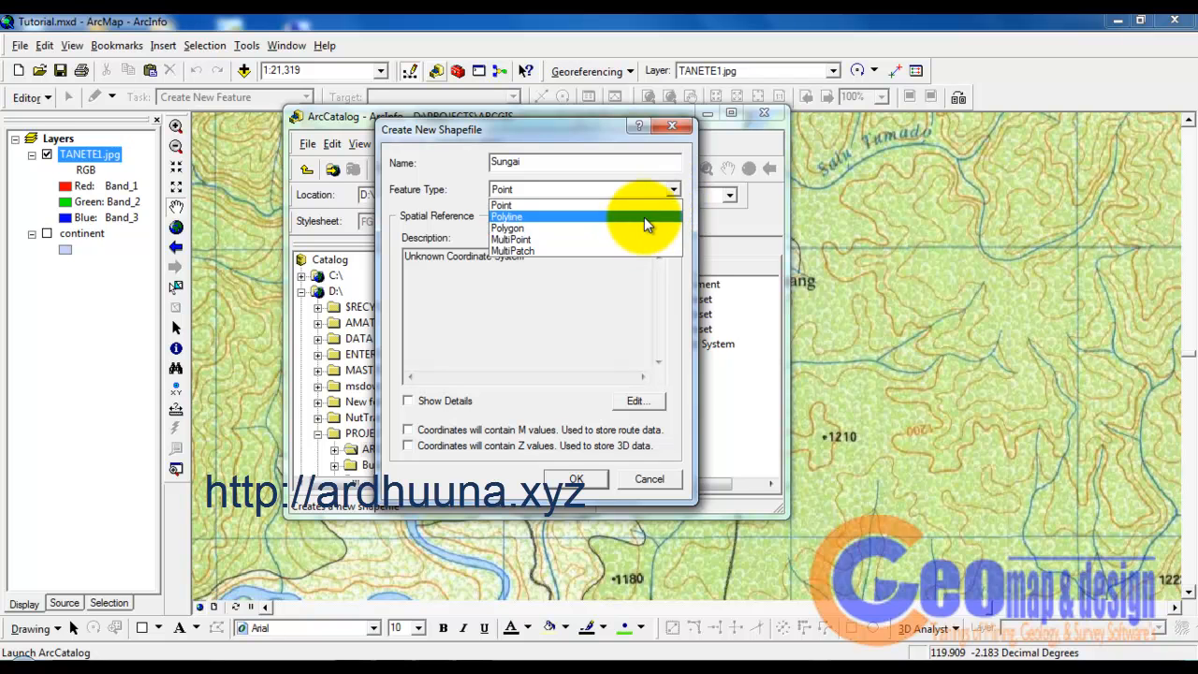
{"action": "left_click", "coordinate": [644, 216]}
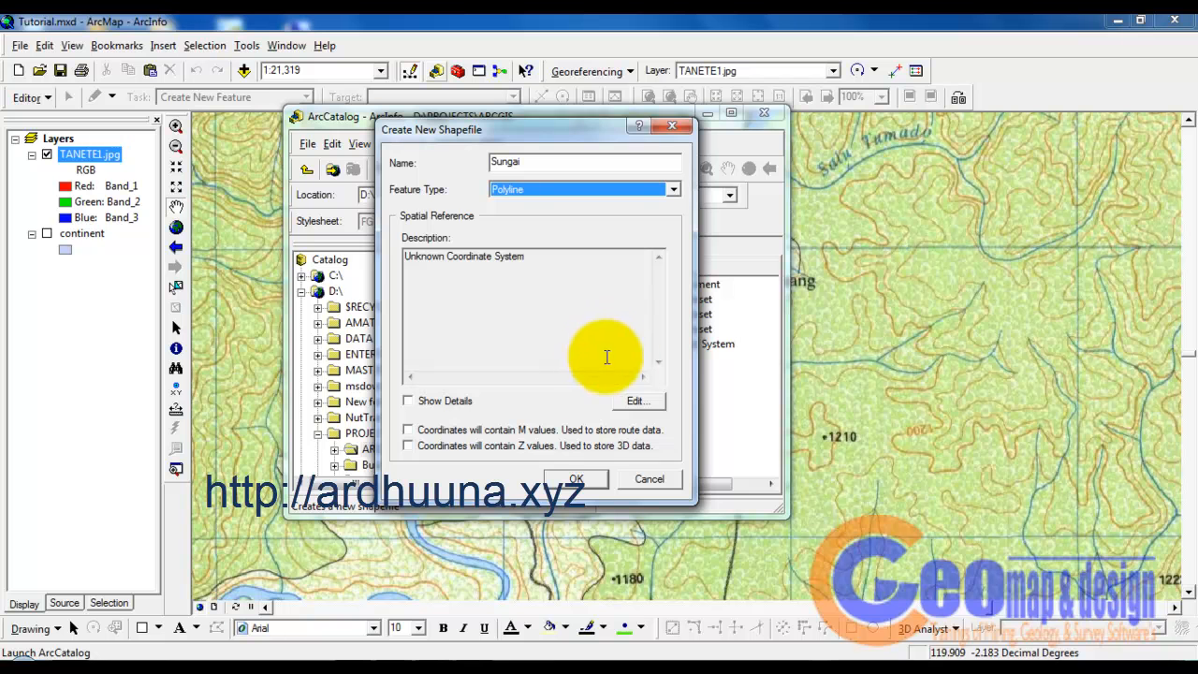
Step: Assign the predefined geographic World coordinate system WGS 1984 to the Sungai shapefile and create it
{"action": "left_click", "coordinate": [633, 400]}
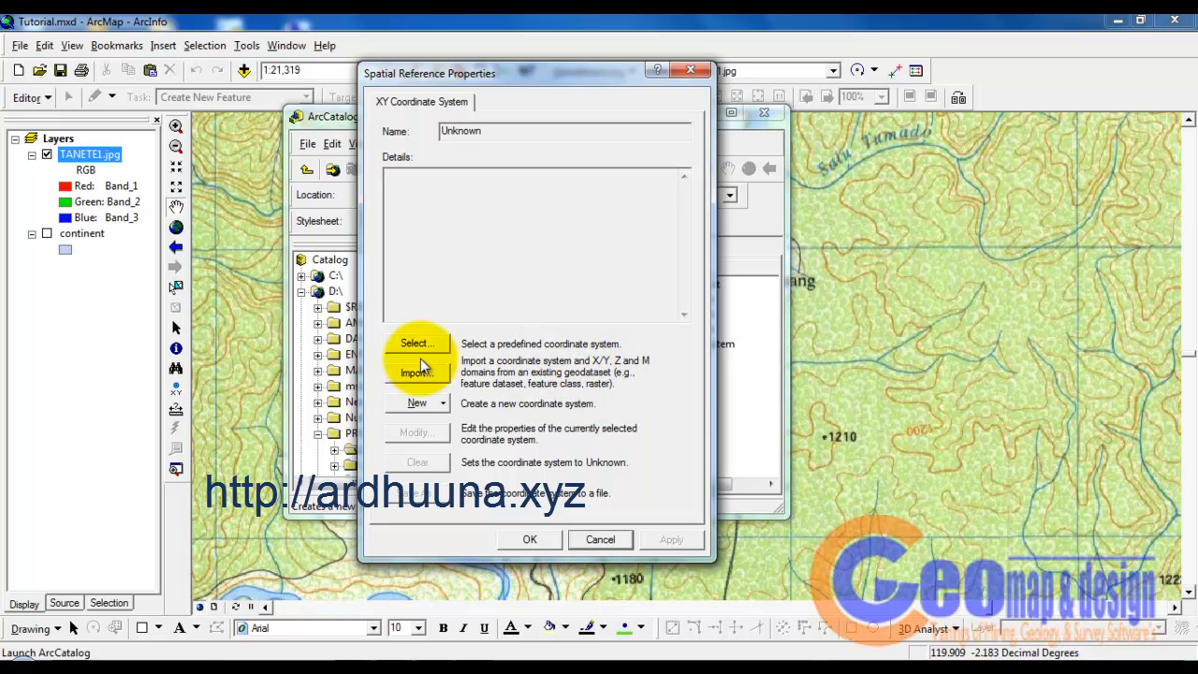
{"action": "left_click", "coordinate": [426, 343]}
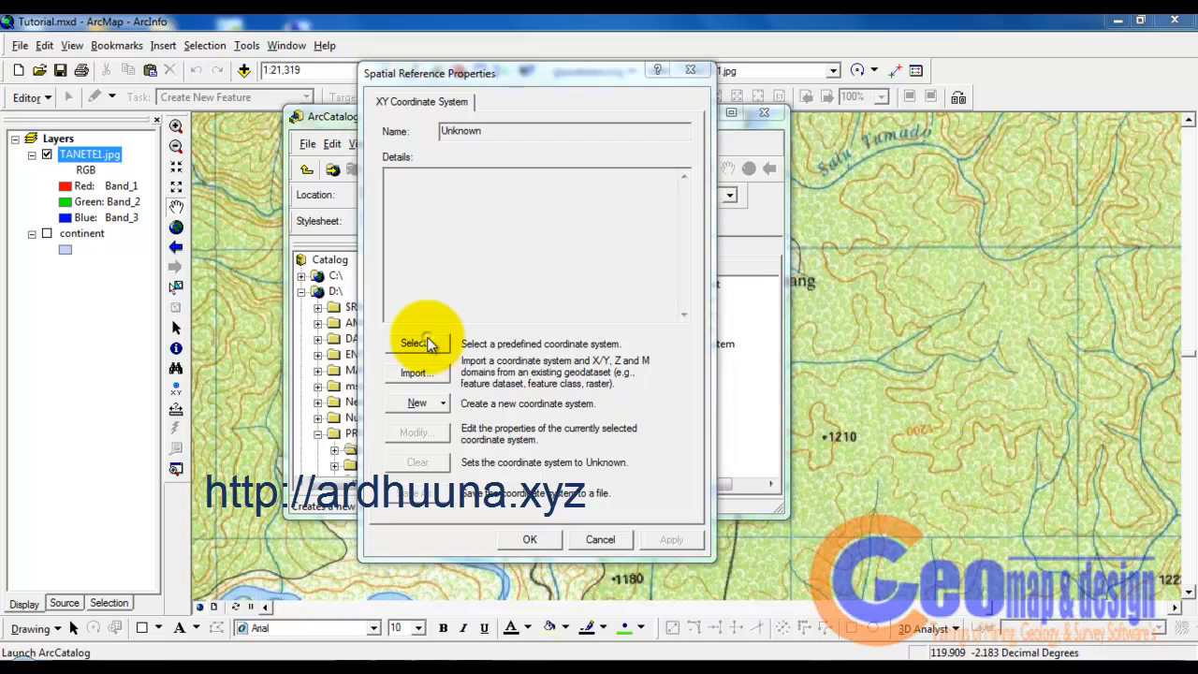
{"action": "left_click", "coordinate": [449, 247]}
{"action": "double_click", "coordinate": [449, 247]}
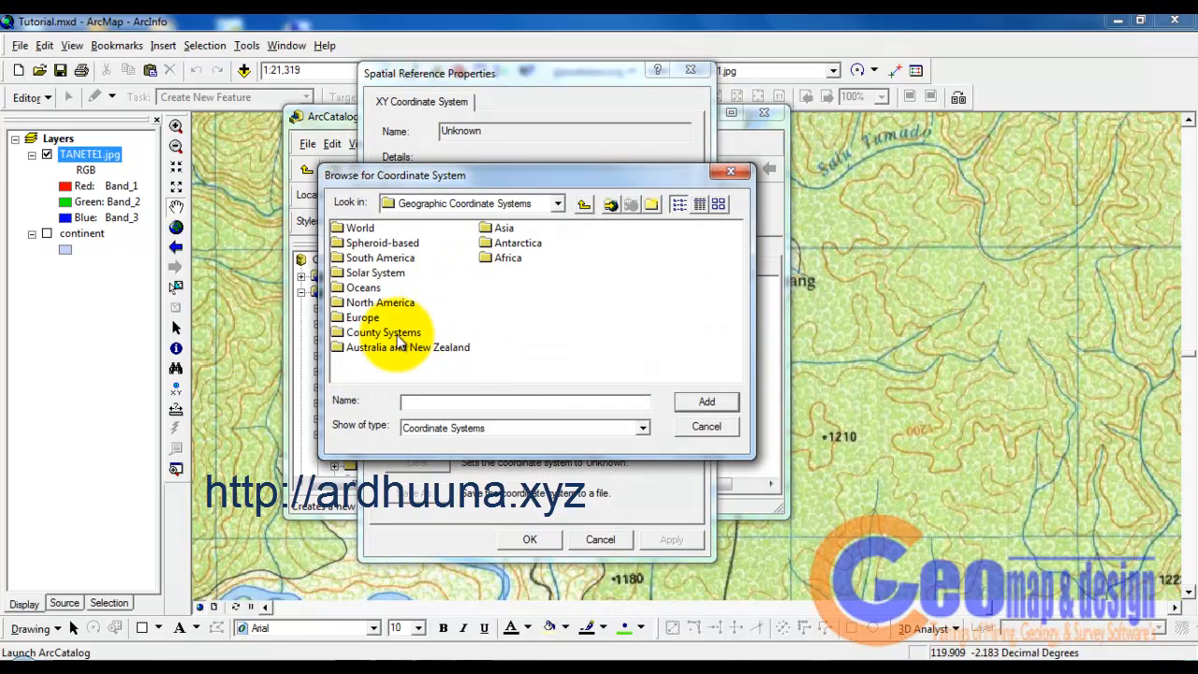
{"action": "left_click", "coordinate": [365, 229]}
{"action": "double_click", "coordinate": [365, 229]}
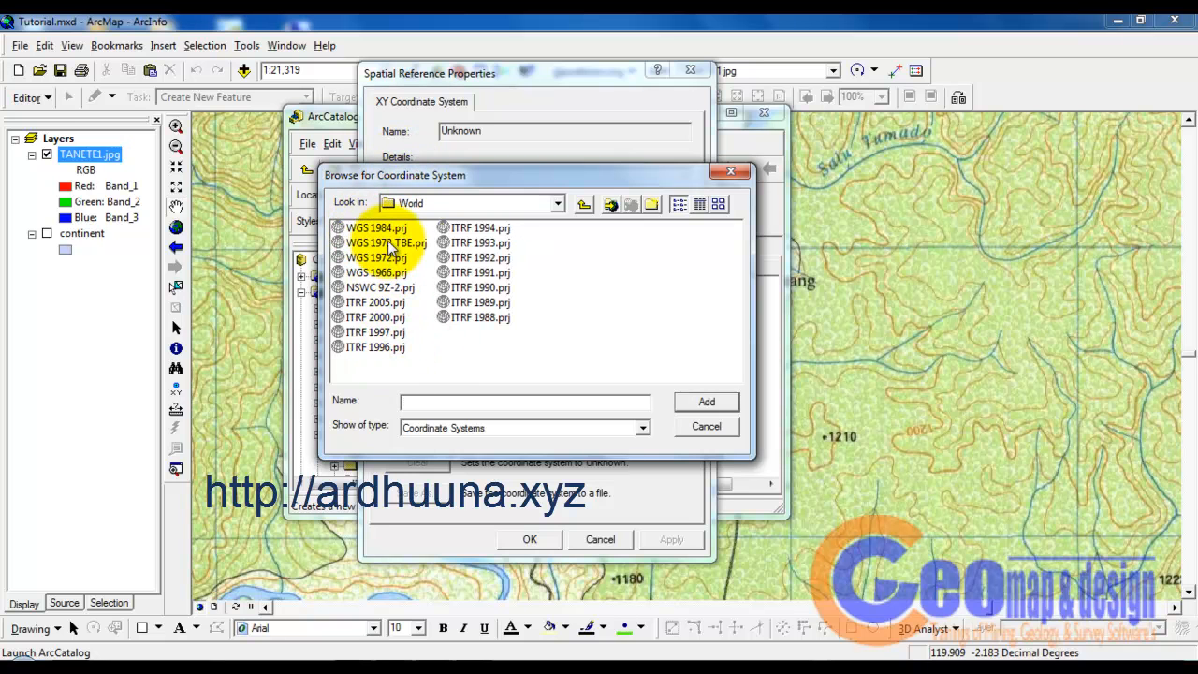
{"action": "left_click", "coordinate": [389, 231]}
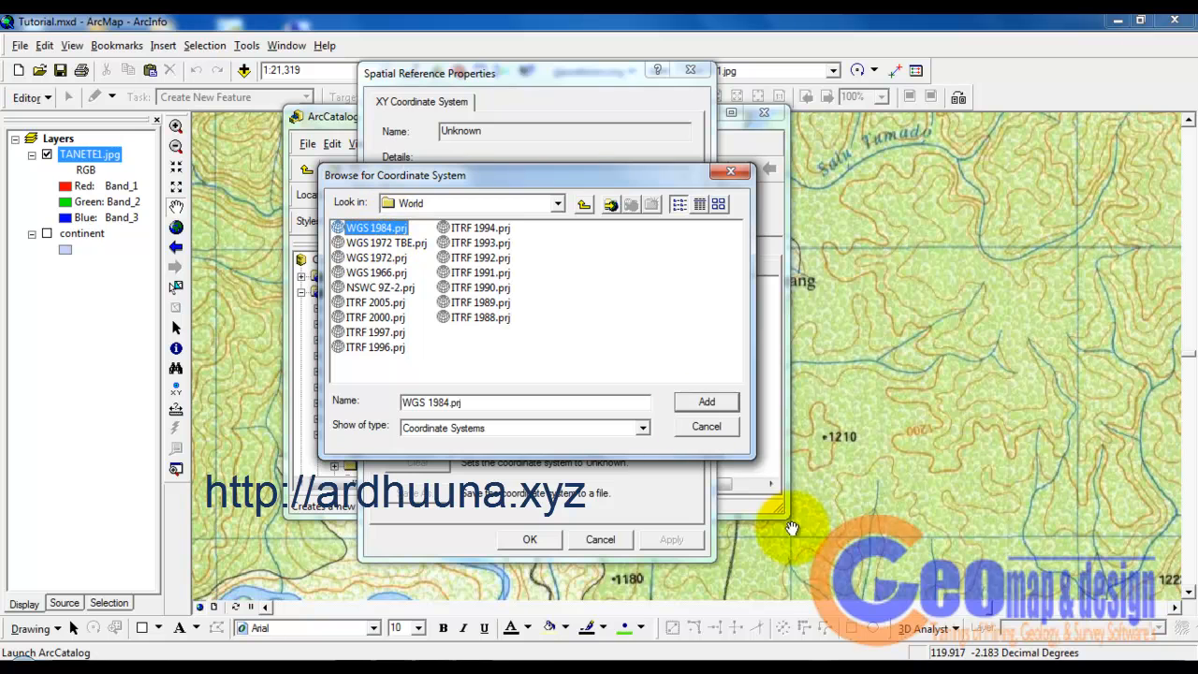
{"action": "left_click", "coordinate": [707, 405]}
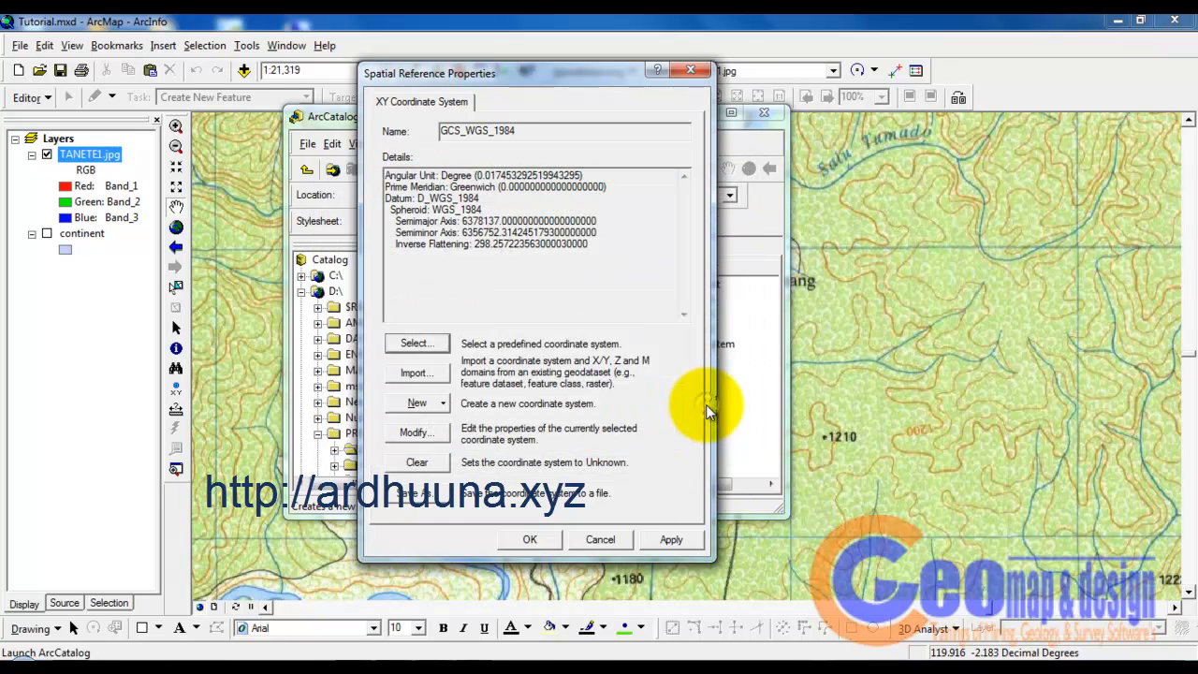
{"action": "left_click", "coordinate": [545, 541]}
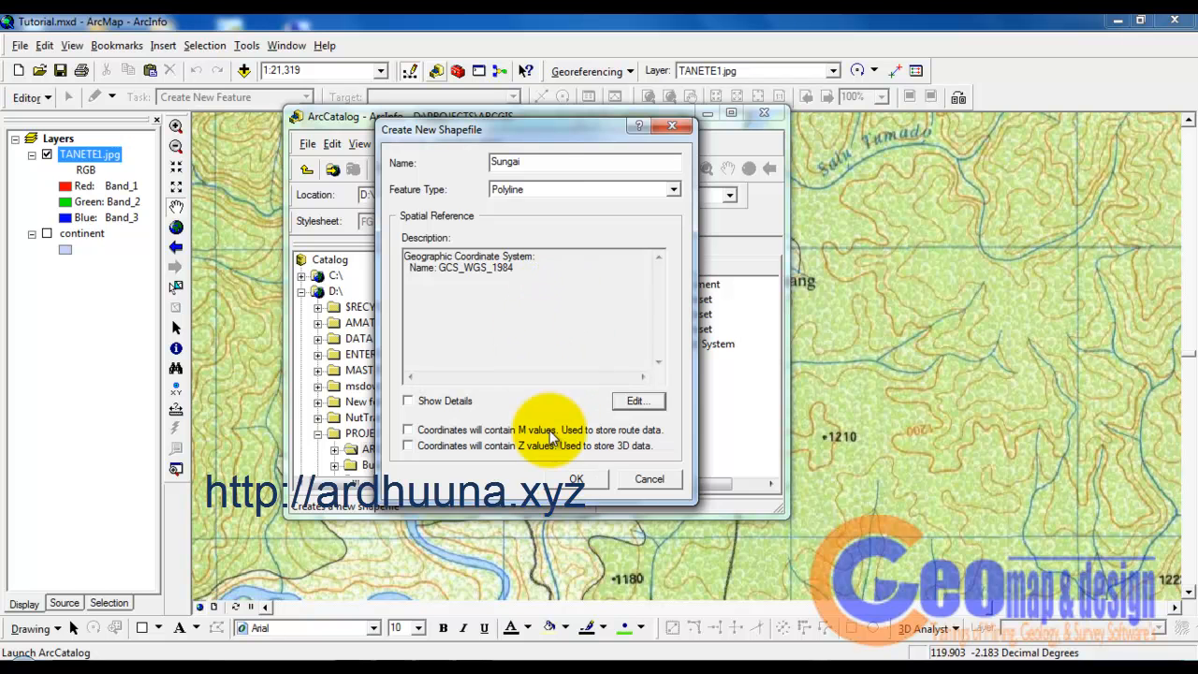
{"action": "left_click", "coordinate": [574, 479]}
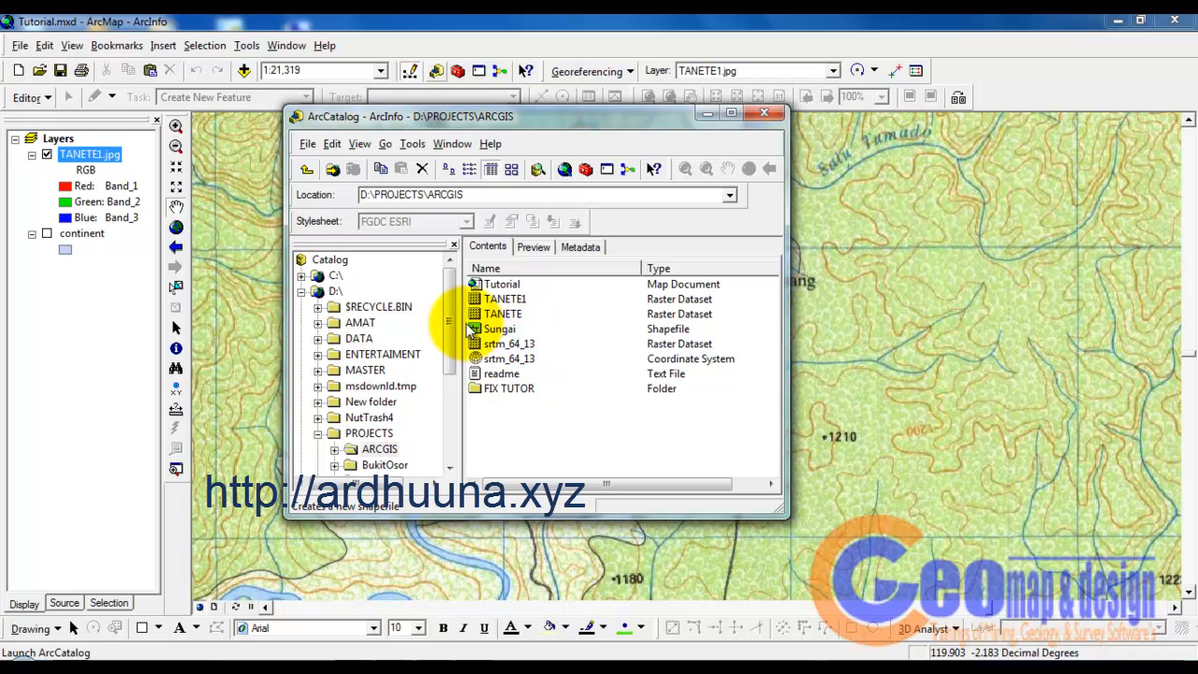
Step: Move the ArcCatalog window aside and start another new shapefile named Kontur with the Polyline feature type
{"action": "left_click_drag", "start_coordinate": [583, 117], "coordinate": [1031, 167]}
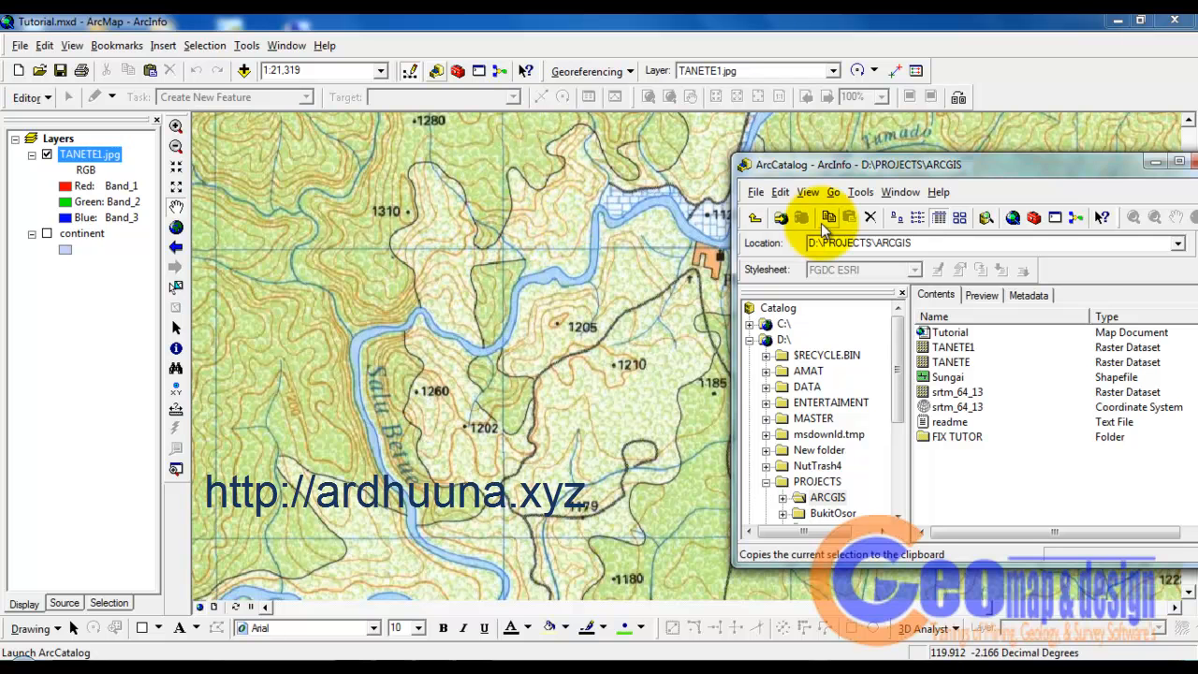
{"action": "left_click_drag", "start_coordinate": [1008, 163], "coordinate": [920, 147]}
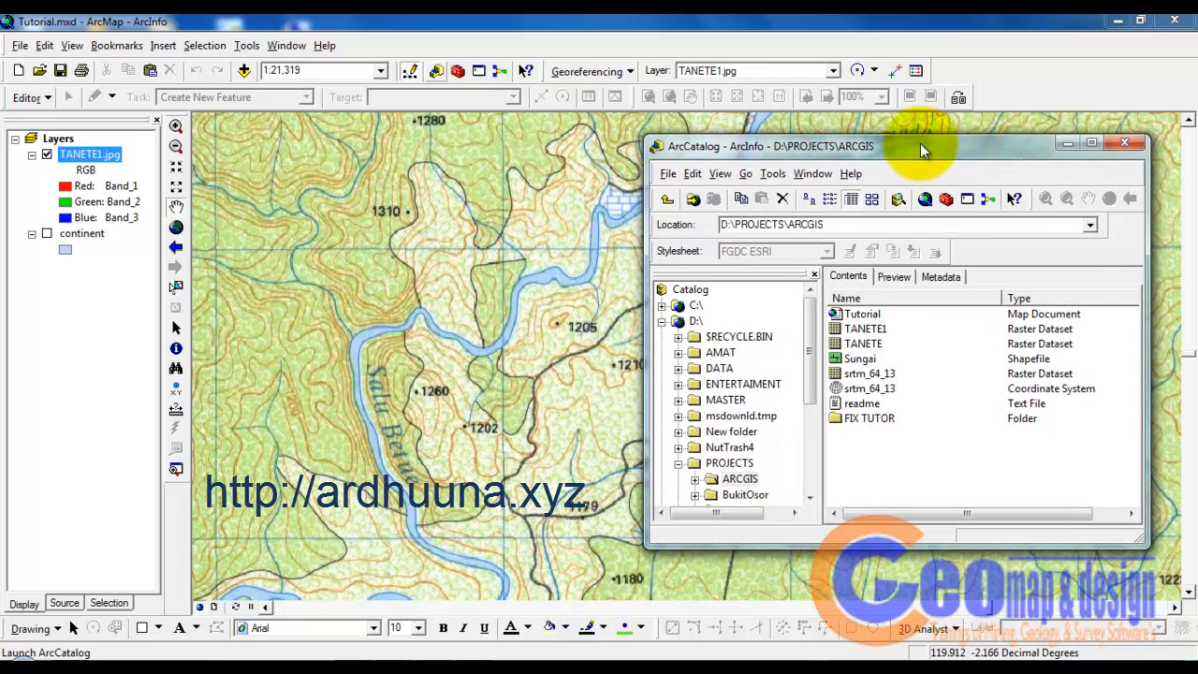
{"action": "right_click", "coordinate": [863, 445]}
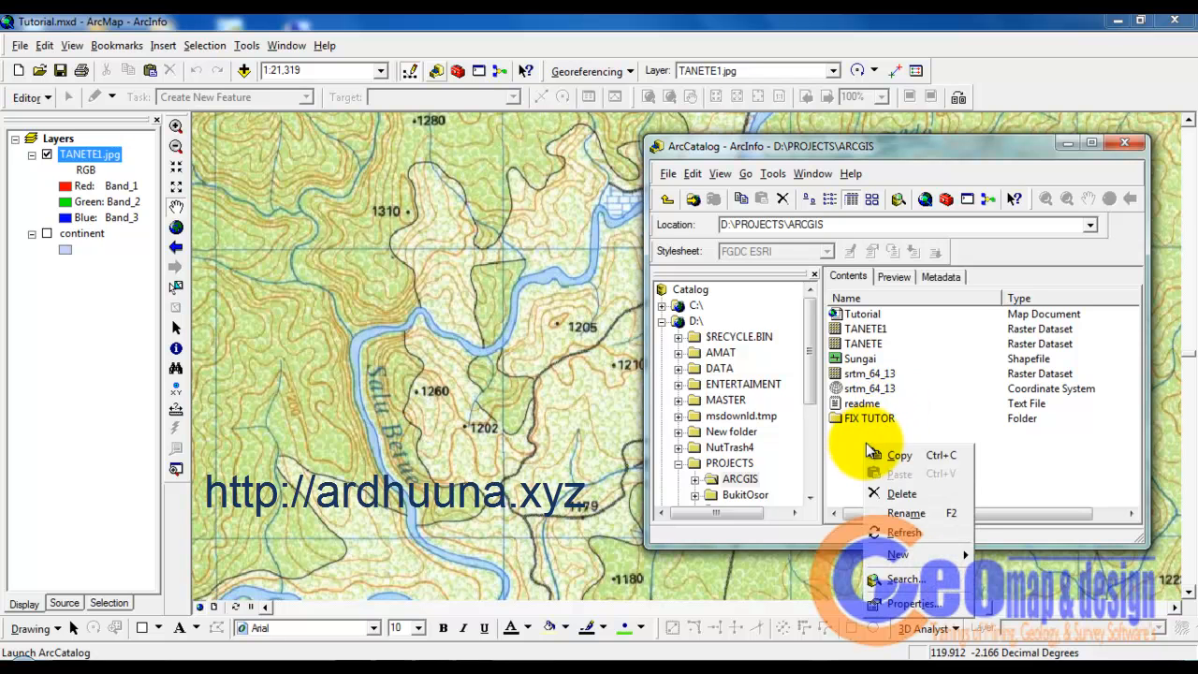
{"action": "mouse_move", "coordinate": [894, 554]}
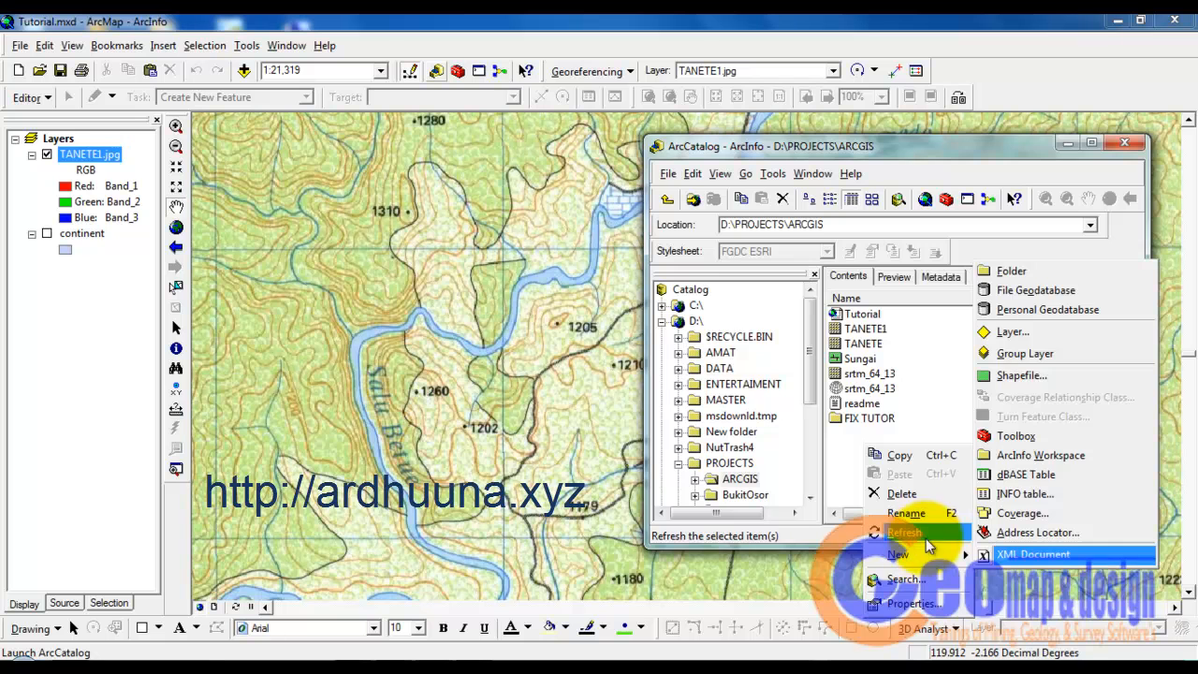
{"action": "left_click", "coordinate": [1022, 376]}
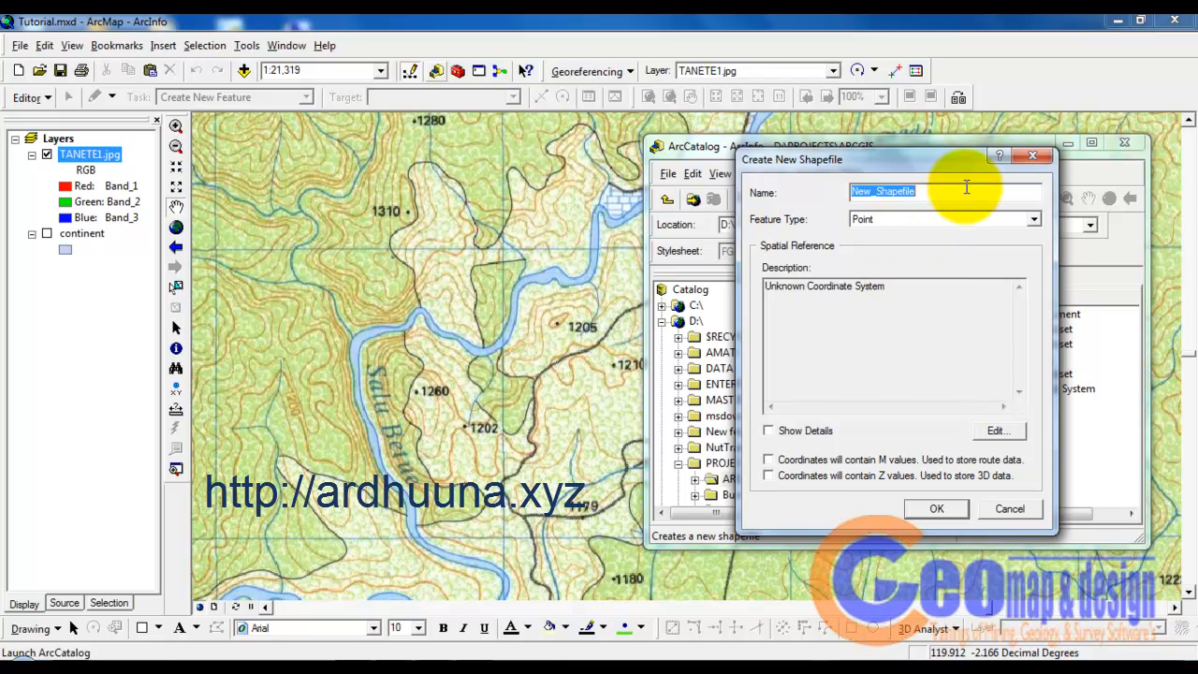
{"action": "type", "text": "Kontur"}
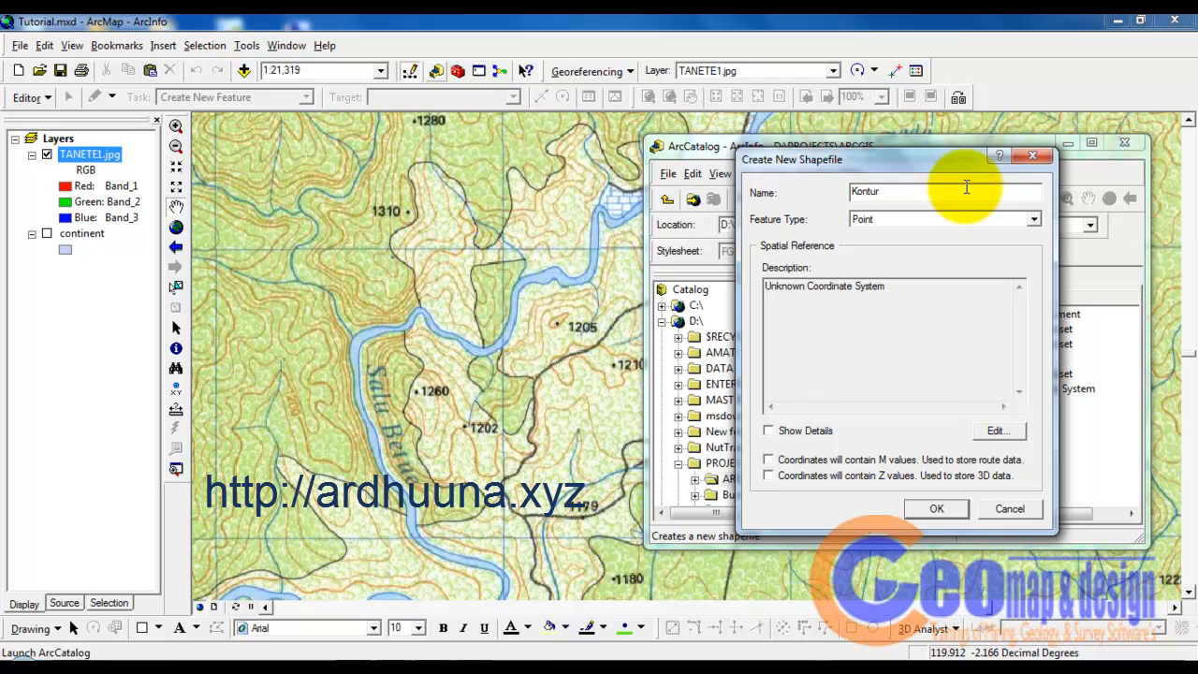
{"action": "left_click", "coordinate": [1034, 220]}
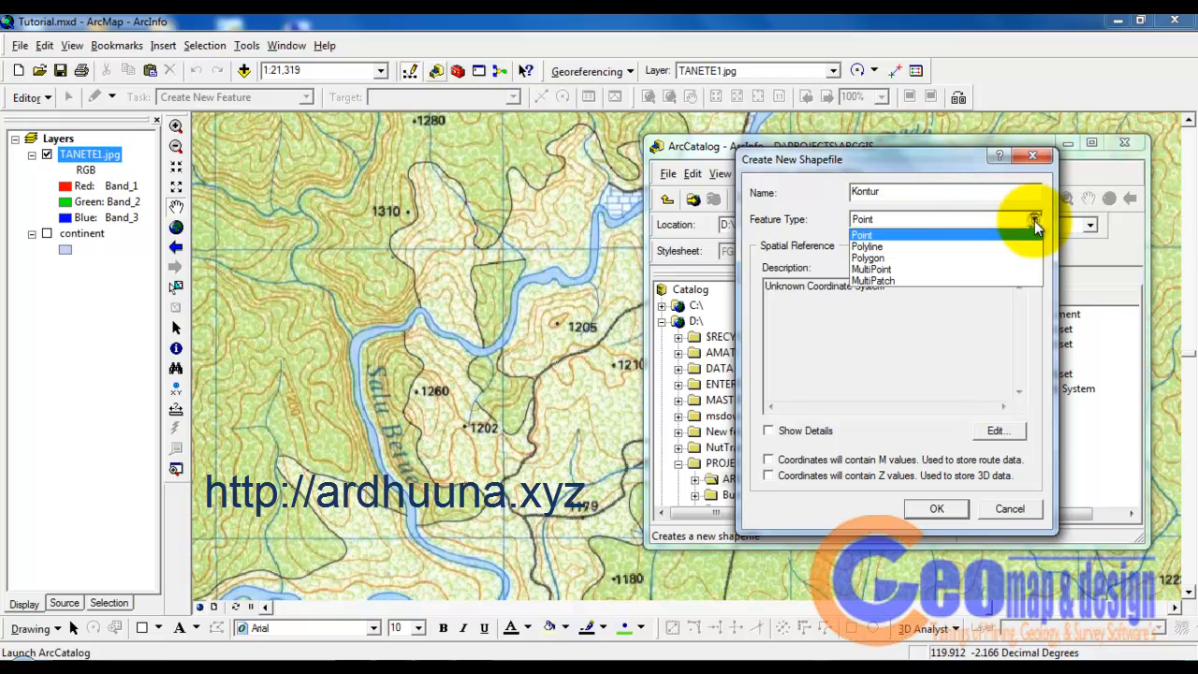
{"action": "left_click", "coordinate": [952, 245]}
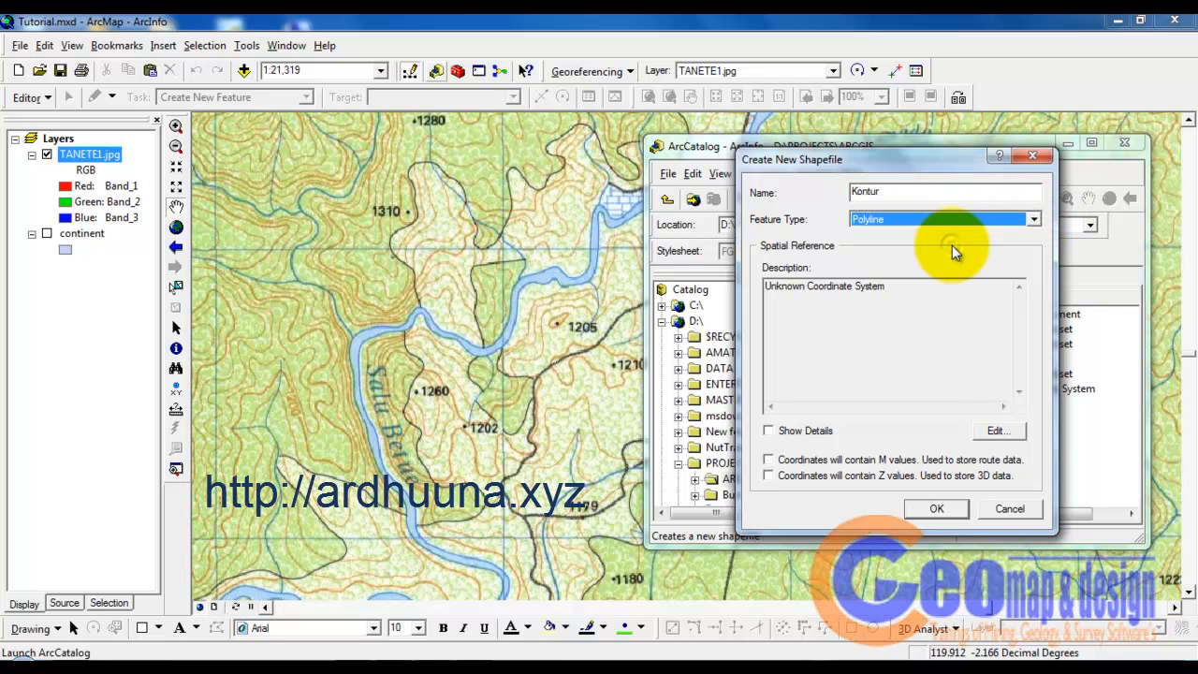
Step: Import the coordinate system from Sungai.shp for the Kontur shapefile, create it and minimize the ArcCatalog window
{"action": "left_click", "coordinate": [995, 430]}
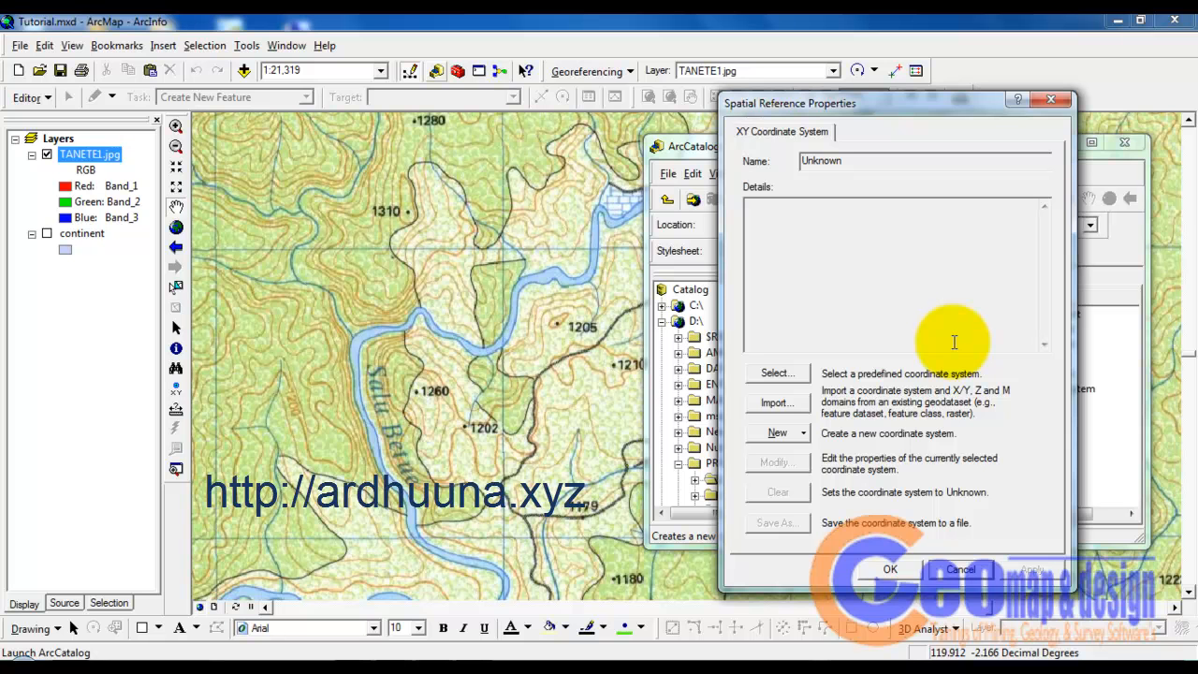
{"action": "left_click", "coordinate": [774, 402]}
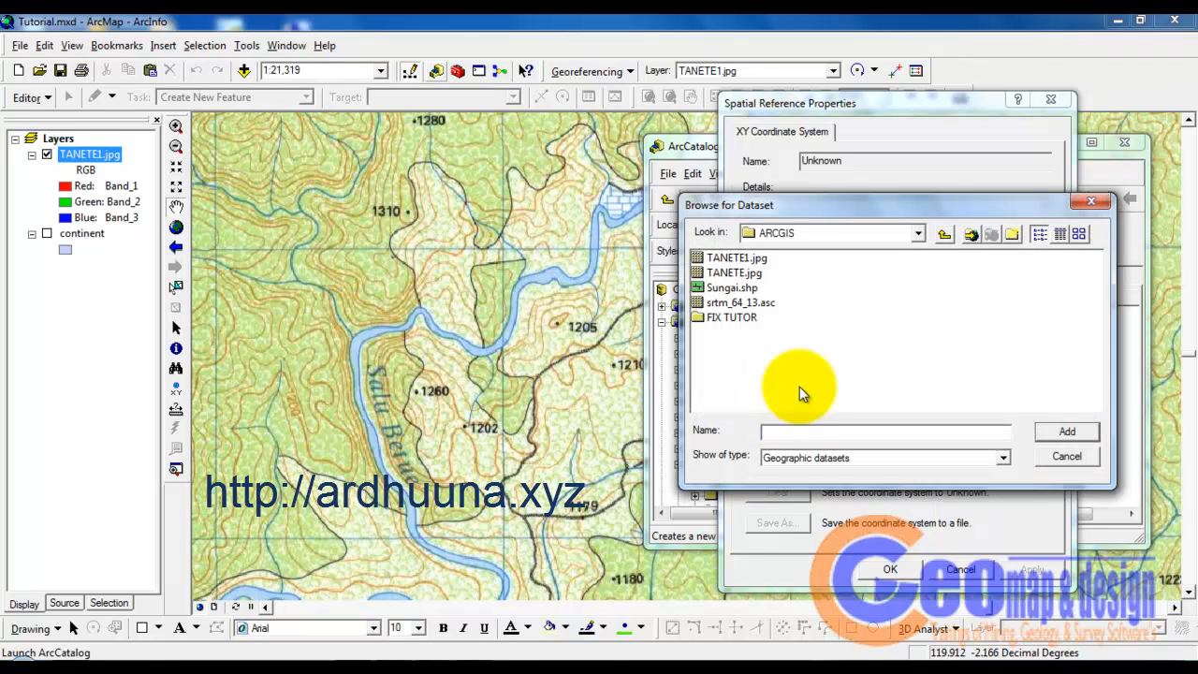
{"action": "left_click", "coordinate": [733, 289]}
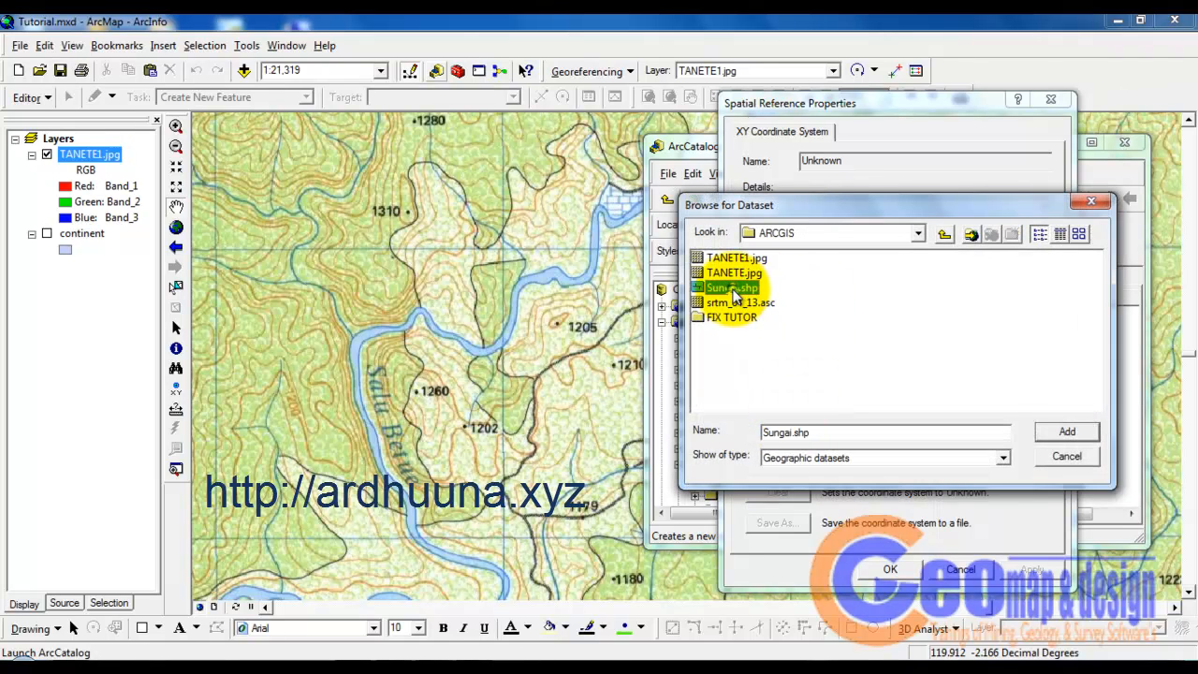
{"action": "left_click", "coordinate": [1062, 431]}
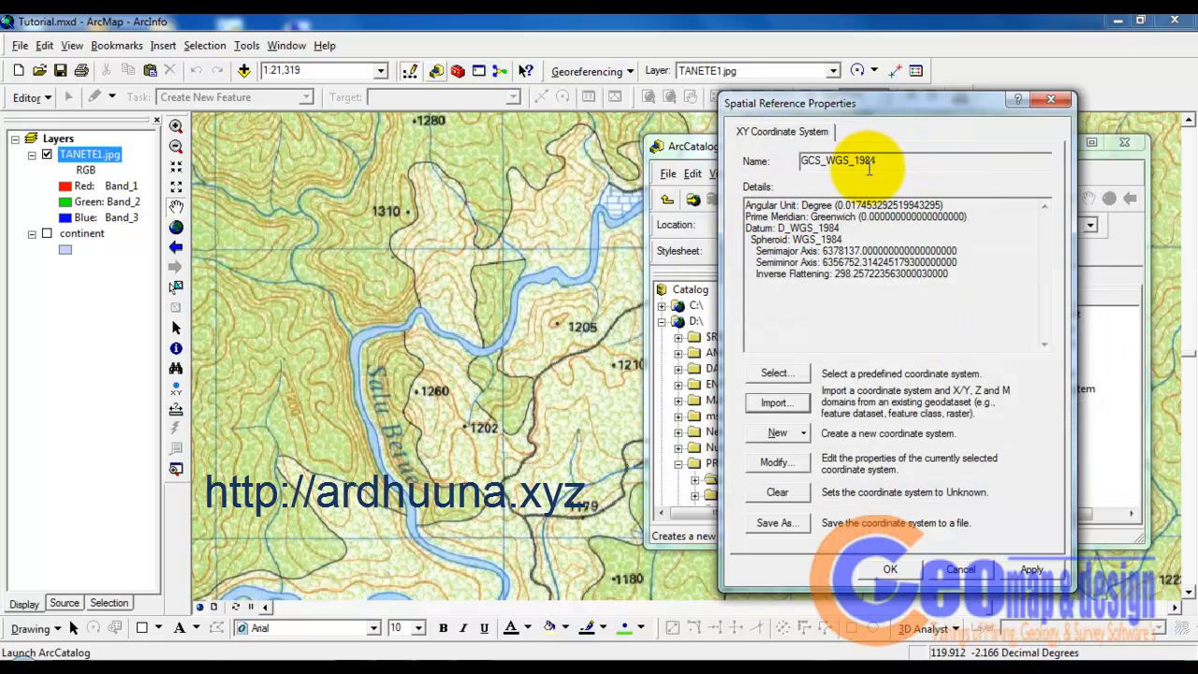
{"action": "left_click", "coordinate": [890, 572]}
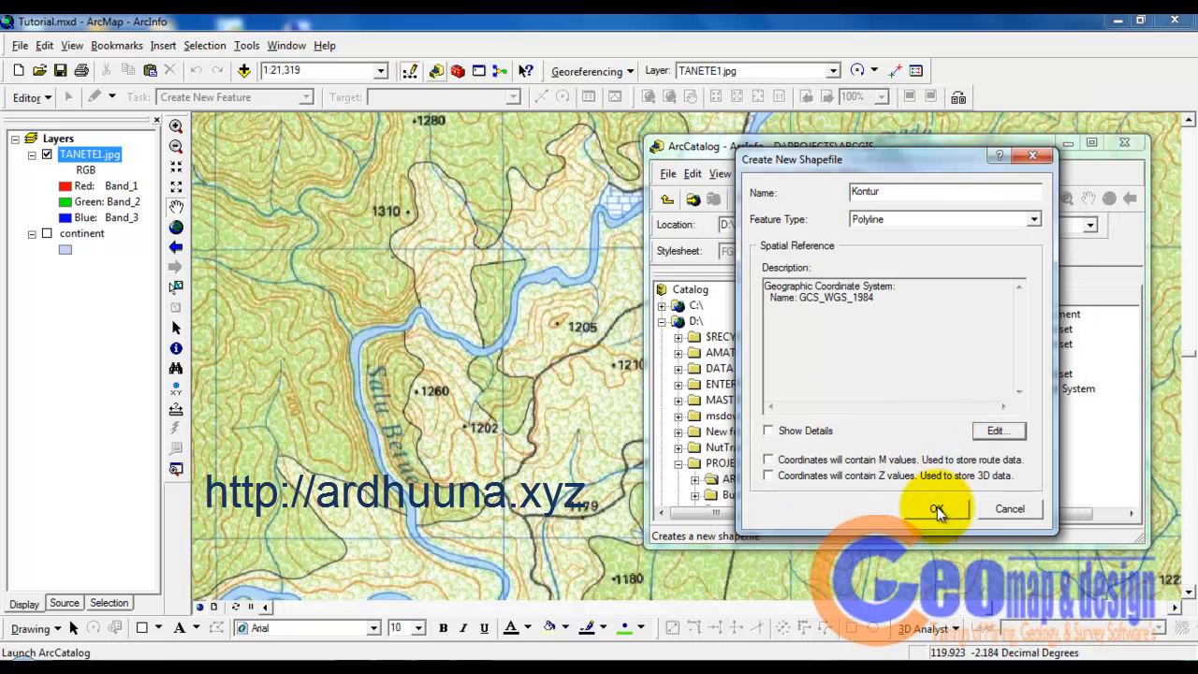
{"action": "left_click", "coordinate": [937, 508]}
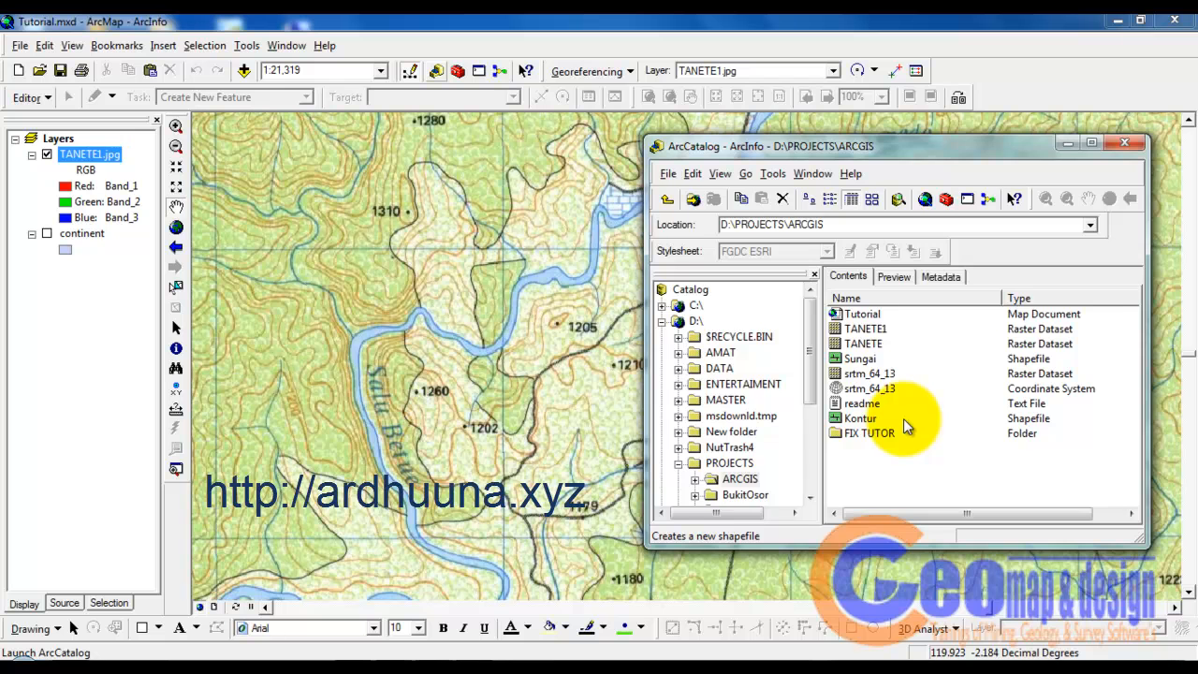
{"action": "left_click_drag", "start_coordinate": [936, 151], "coordinate": [962, 159]}
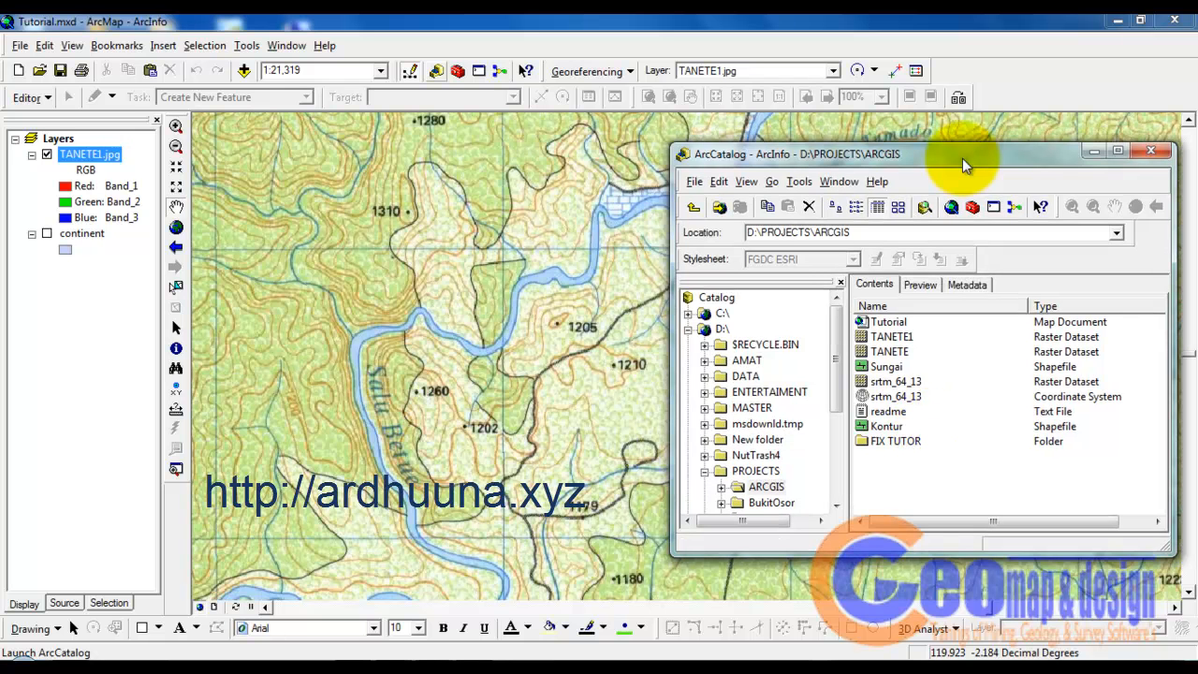
{"action": "left_click", "coordinate": [1089, 153]}
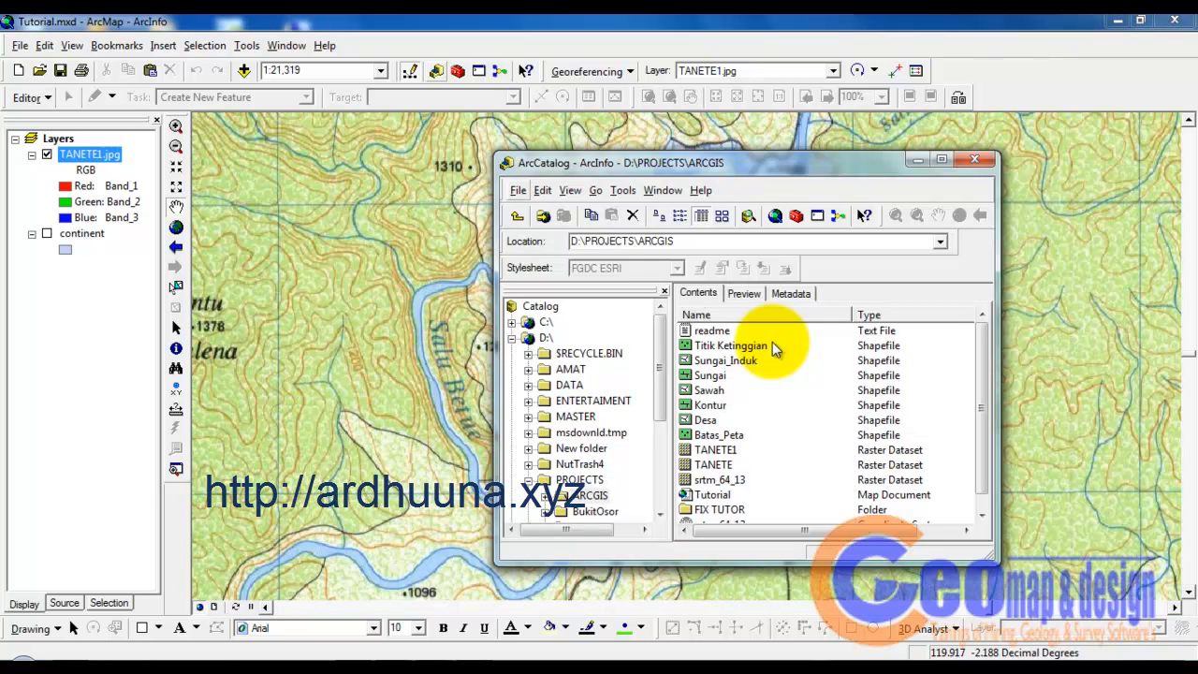
Step: Add the Titik Ketinggian, Sungai_Induk, Sungai, Sawah, Kontur, Desa and Batas_Peta shapefiles from ArcCatalog to the ArcMap layers
{"action": "left_click_drag", "start_coordinate": [773, 349], "coordinate": [760, 436]}
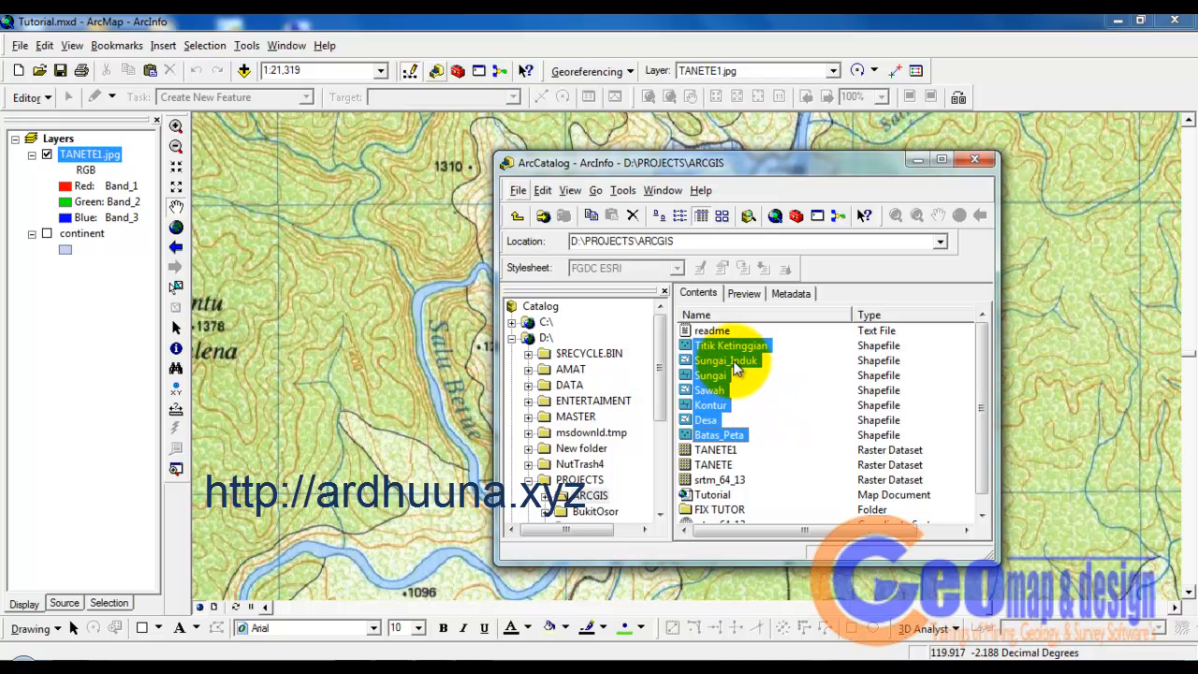
{"action": "left_click_drag", "start_coordinate": [735, 369], "coordinate": [108, 147]}
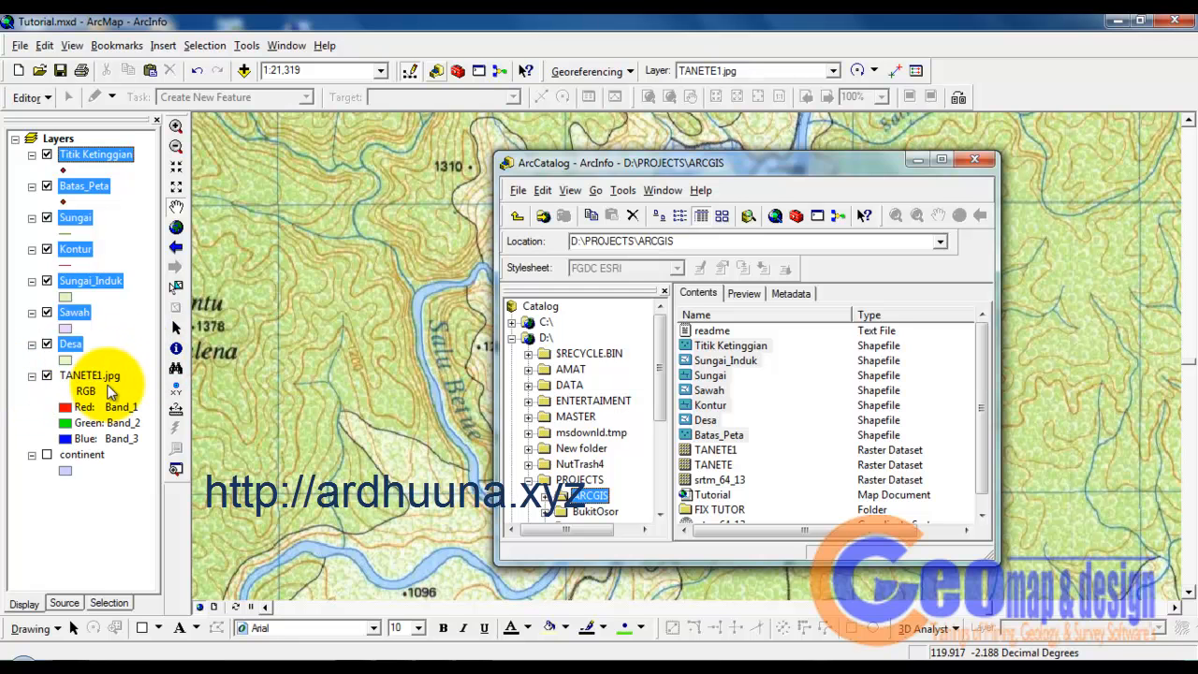
{"action": "left_click", "coordinate": [918, 161]}
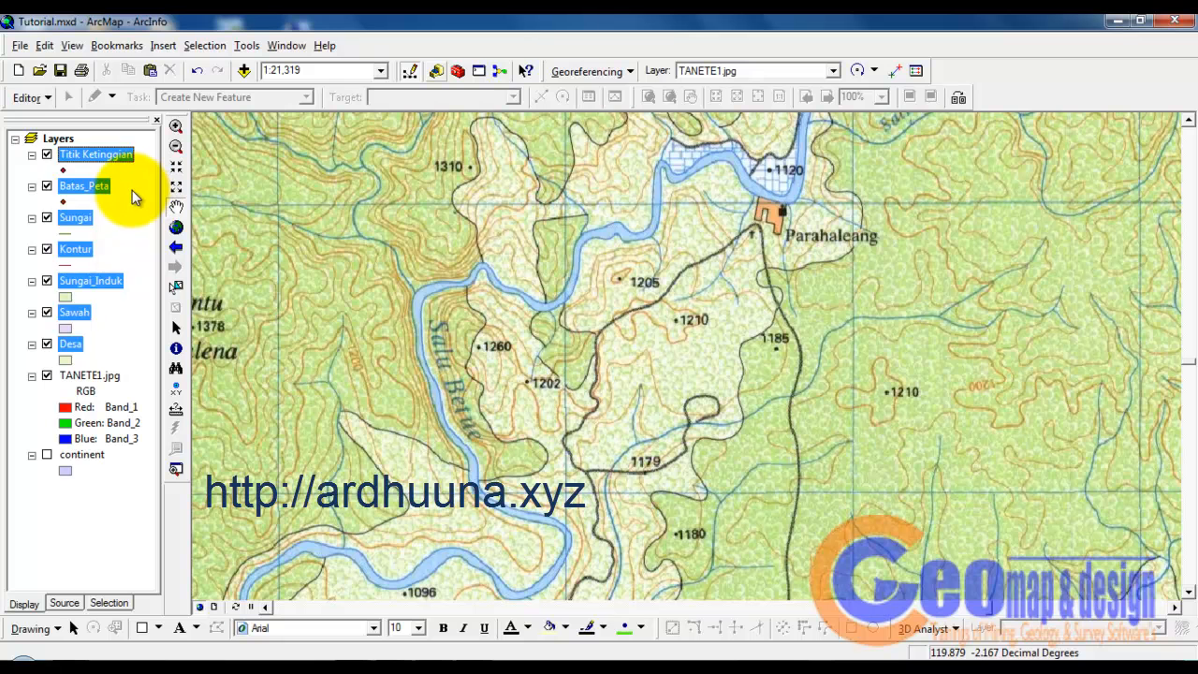
{"action": "left_click", "coordinate": [134, 194]}
{"action": "left_click", "coordinate": [134, 201]}
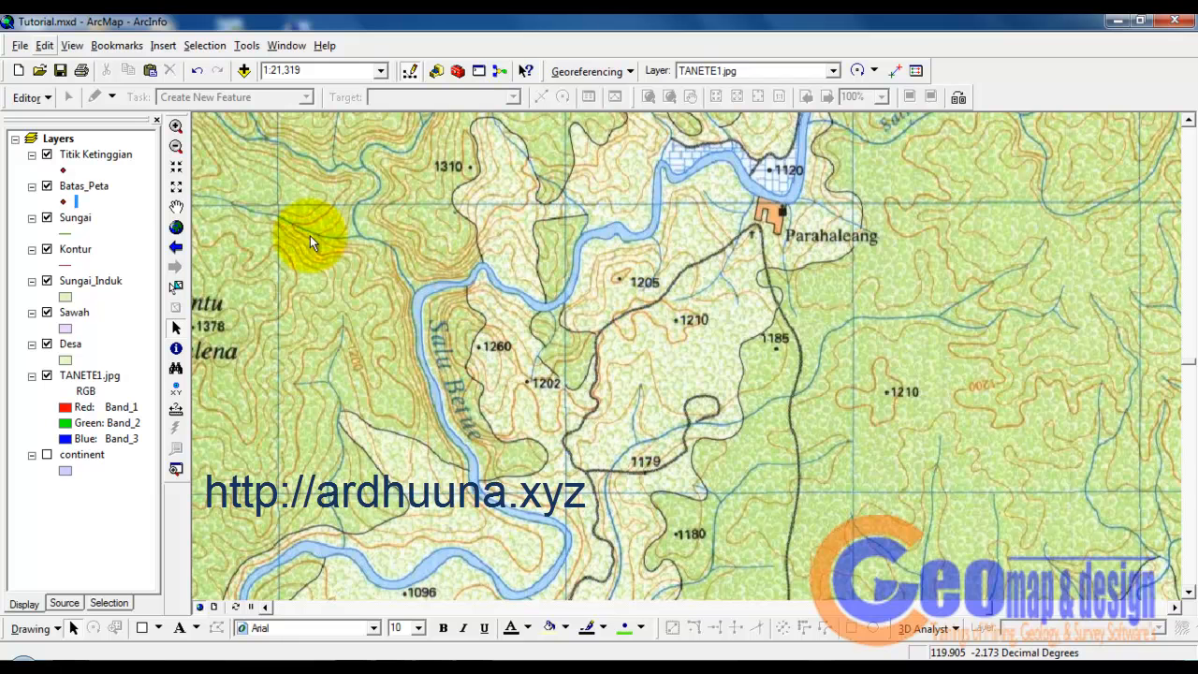
Step: Start an edit session on the shapefiles in D:\PROJECTS\ARCGIS
{"action": "left_click", "coordinate": [45, 97]}
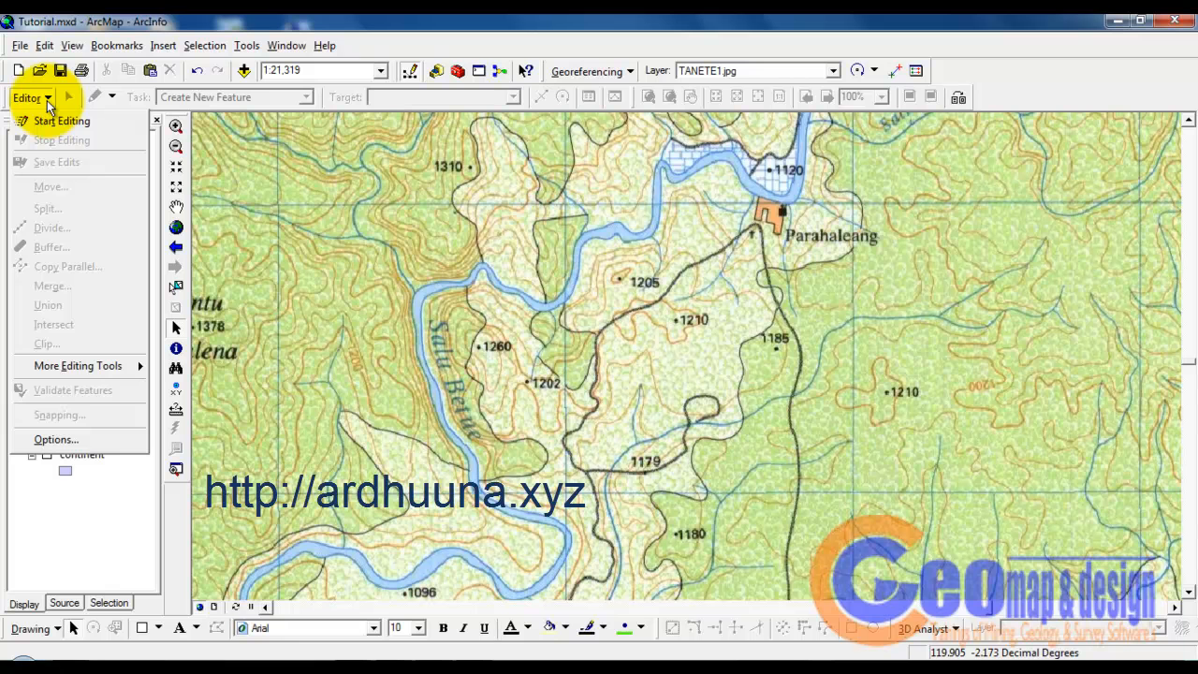
{"action": "left_click", "coordinate": [48, 121]}
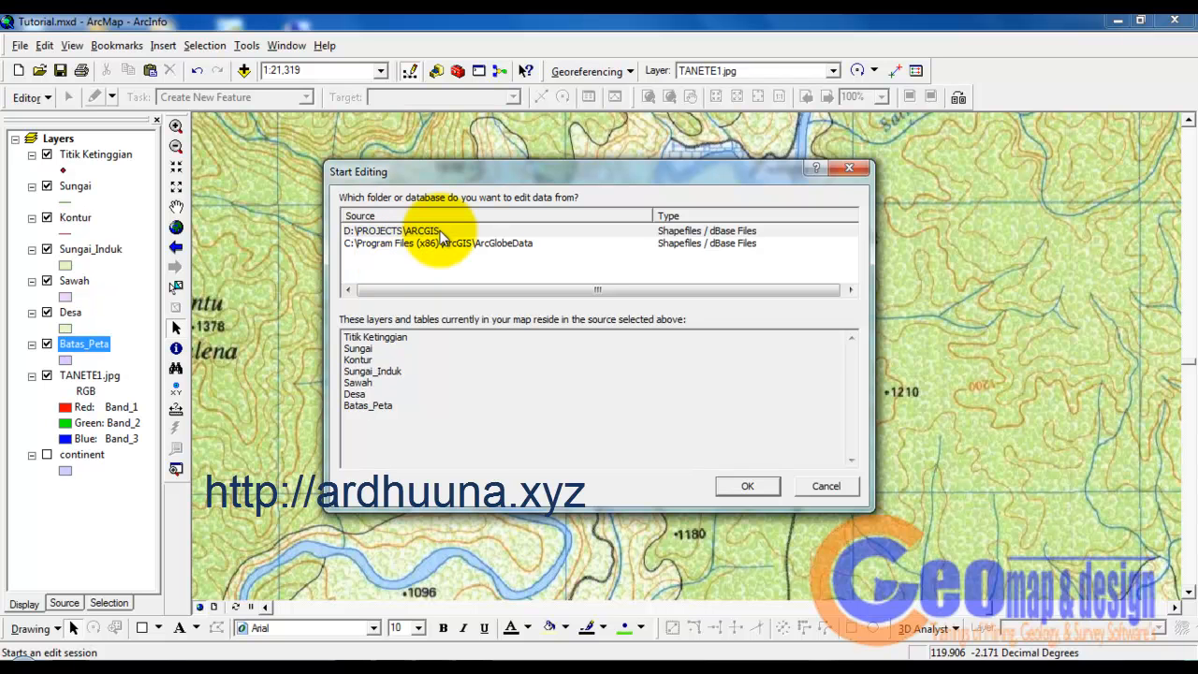
{"action": "left_click", "coordinate": [442, 231]}
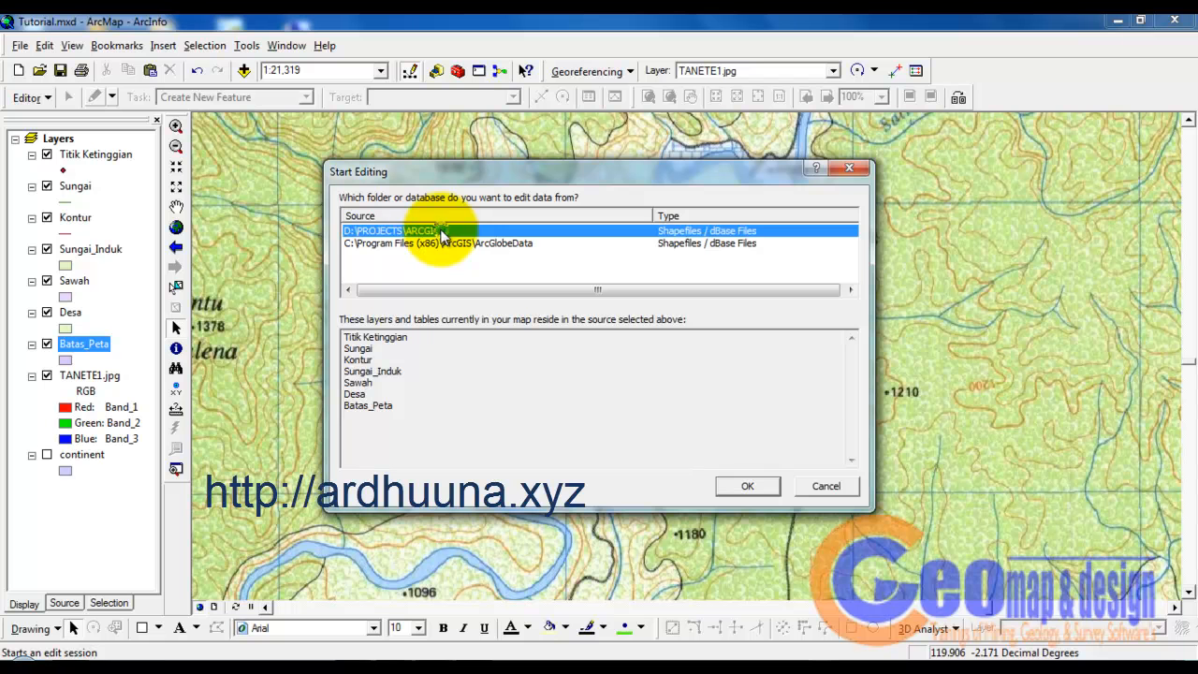
{"action": "left_click", "coordinate": [745, 486]}
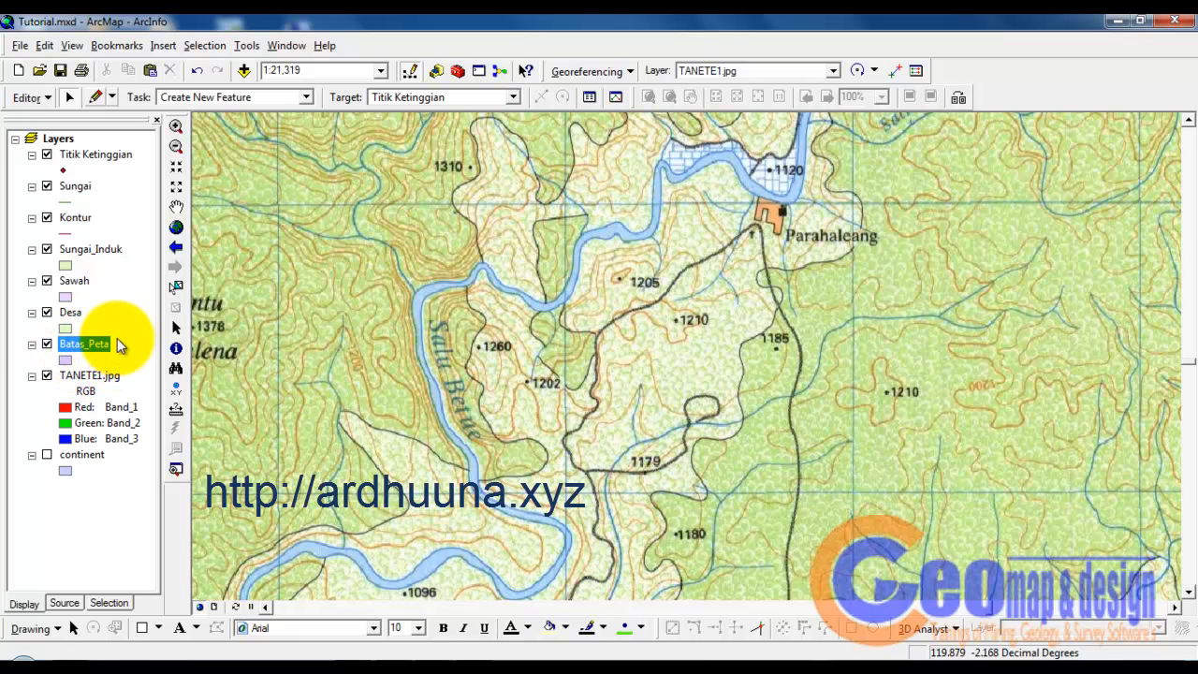
Step: Sketch a rectangular Batas_Peta boundary polygon about 0.021 by 0.015 decimal degrees over the area west and south of Parahaleang
{"action": "left_click", "coordinate": [513, 97]}
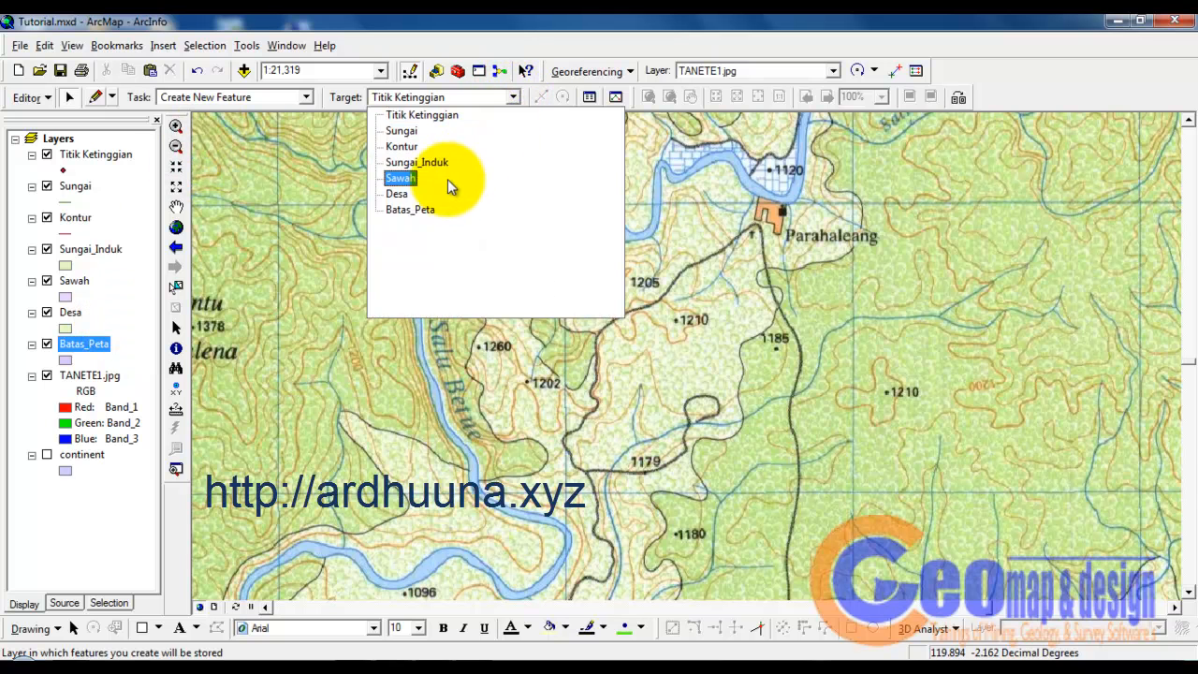
{"action": "left_click", "coordinate": [432, 208]}
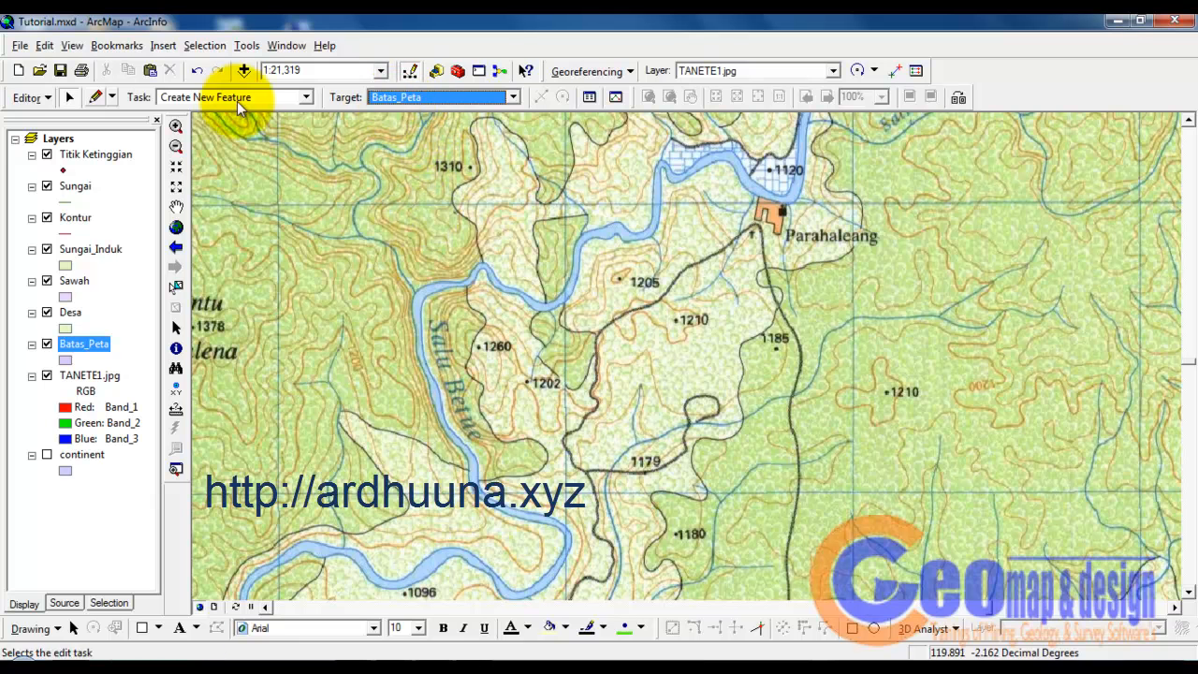
{"action": "left_click", "coordinate": [95, 99]}
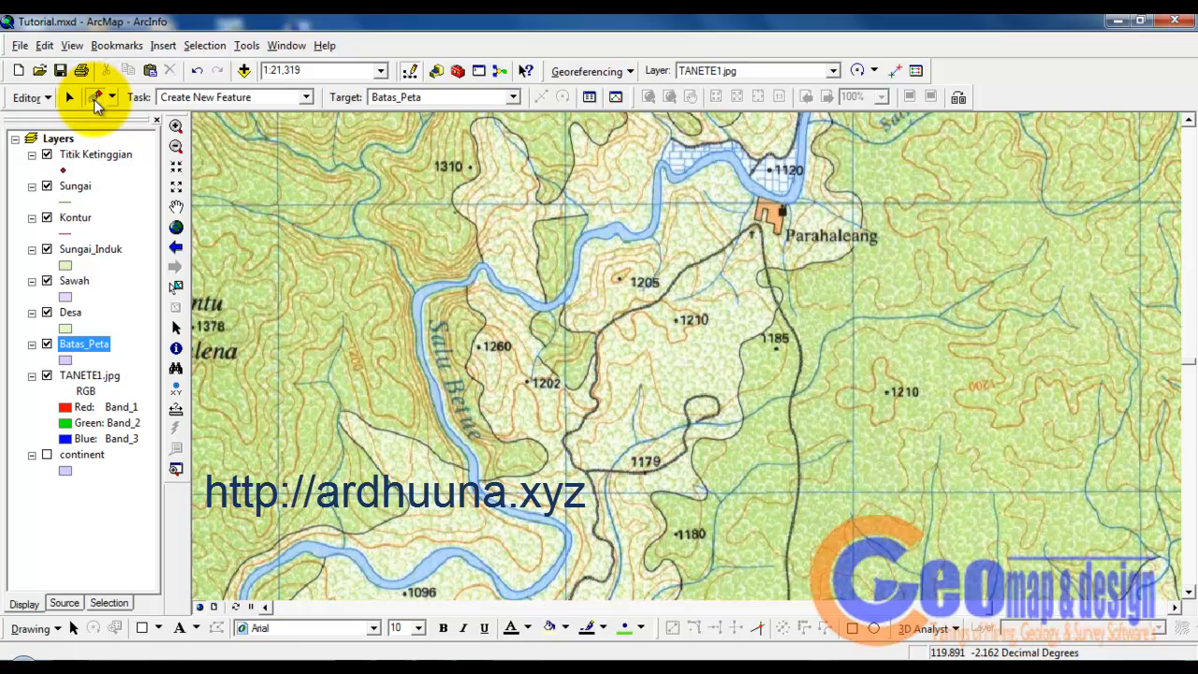
{"action": "left_click", "coordinate": [477, 123]}
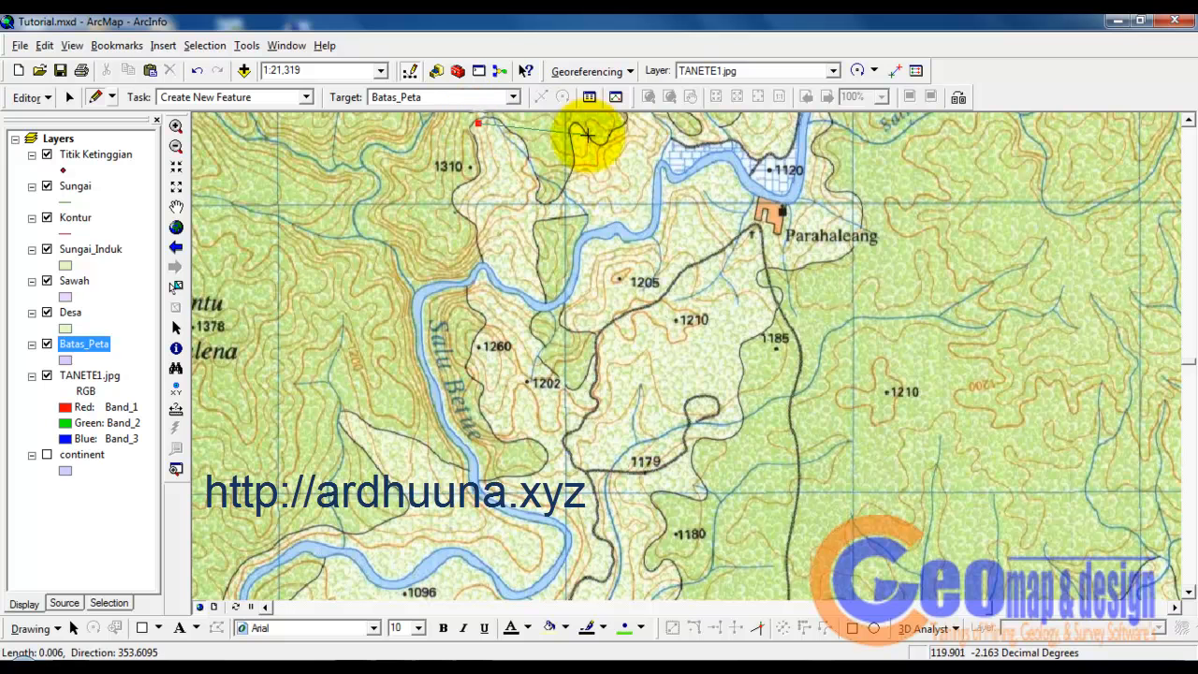
{"action": "left_click", "coordinate": [851, 122]}
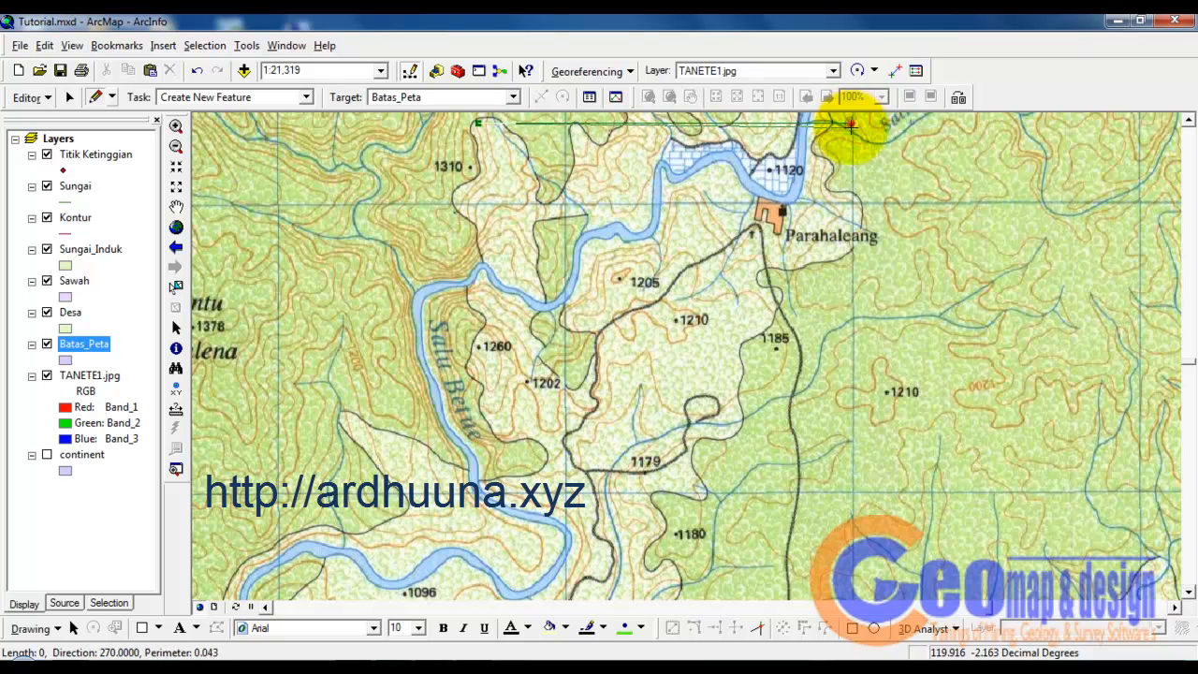
{"action": "left_click", "coordinate": [850, 398]}
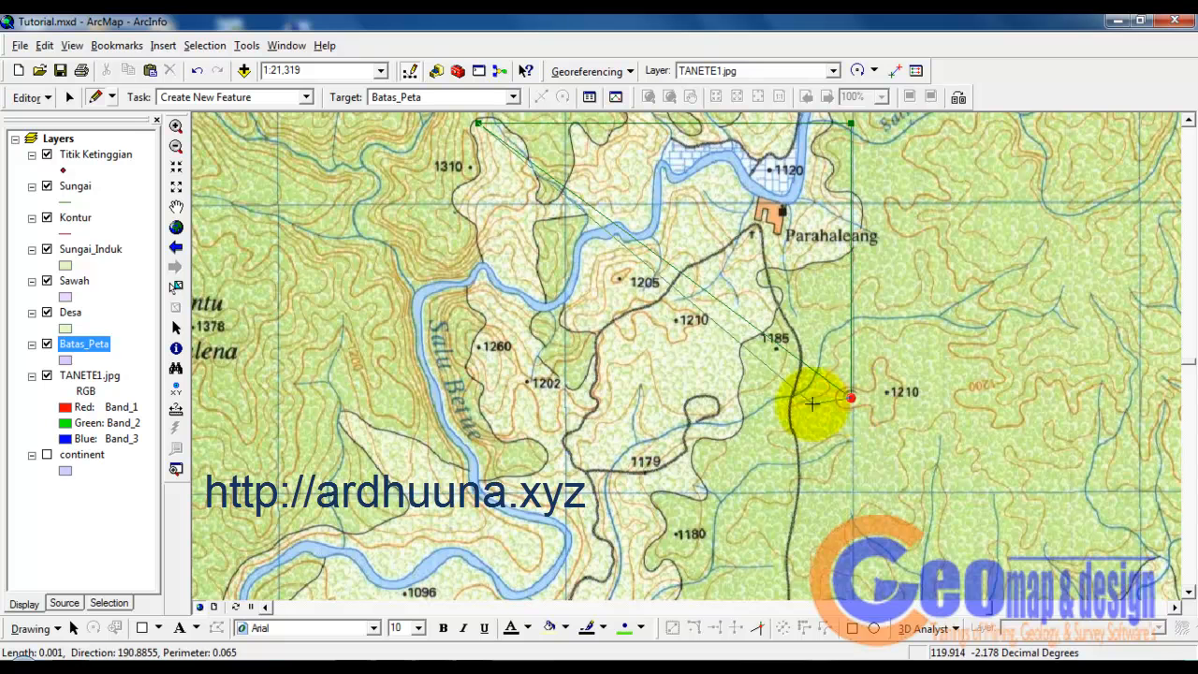
{"action": "left_click", "coordinate": [478, 398]}
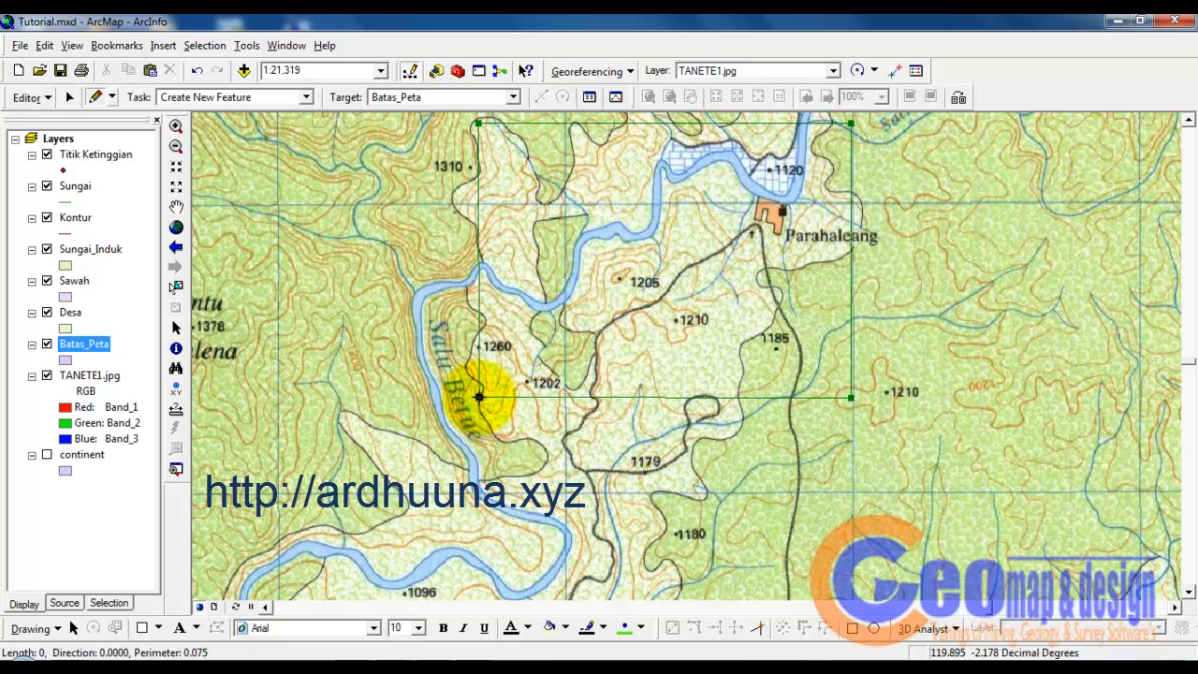
{"action": "double_click", "coordinate": [478, 398]}
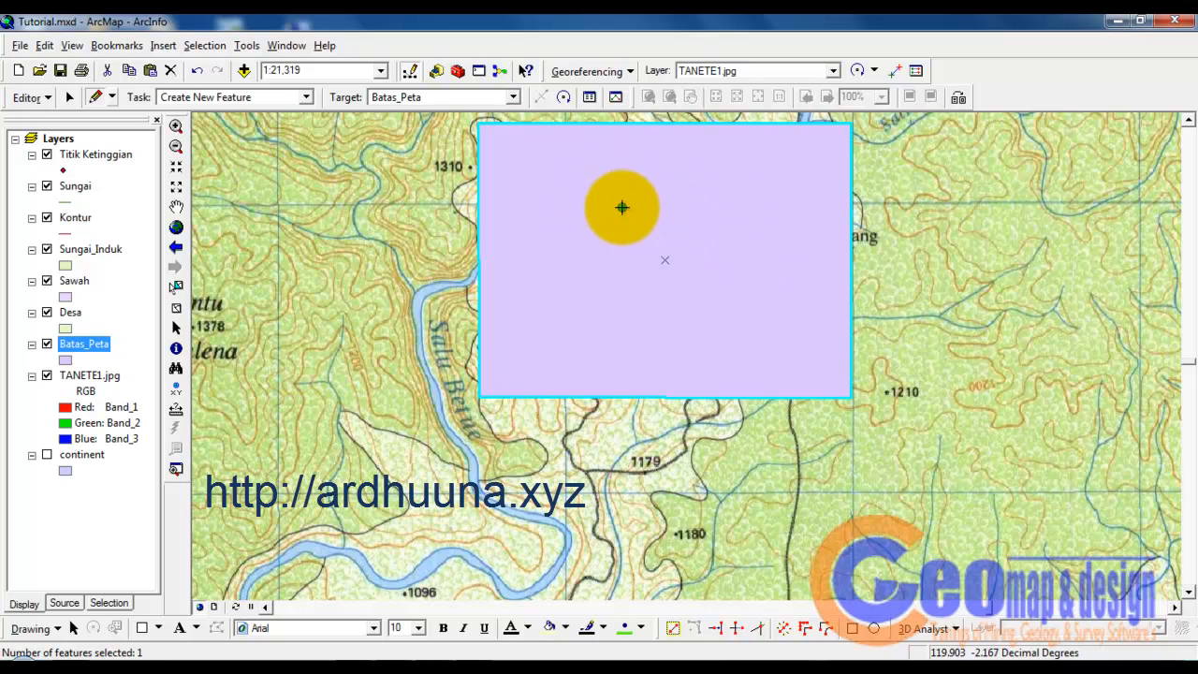
Step: Give the Batas_Peta layer the Hollow symbol with a black outline of width 1
{"action": "left_click", "coordinate": [66, 364]}
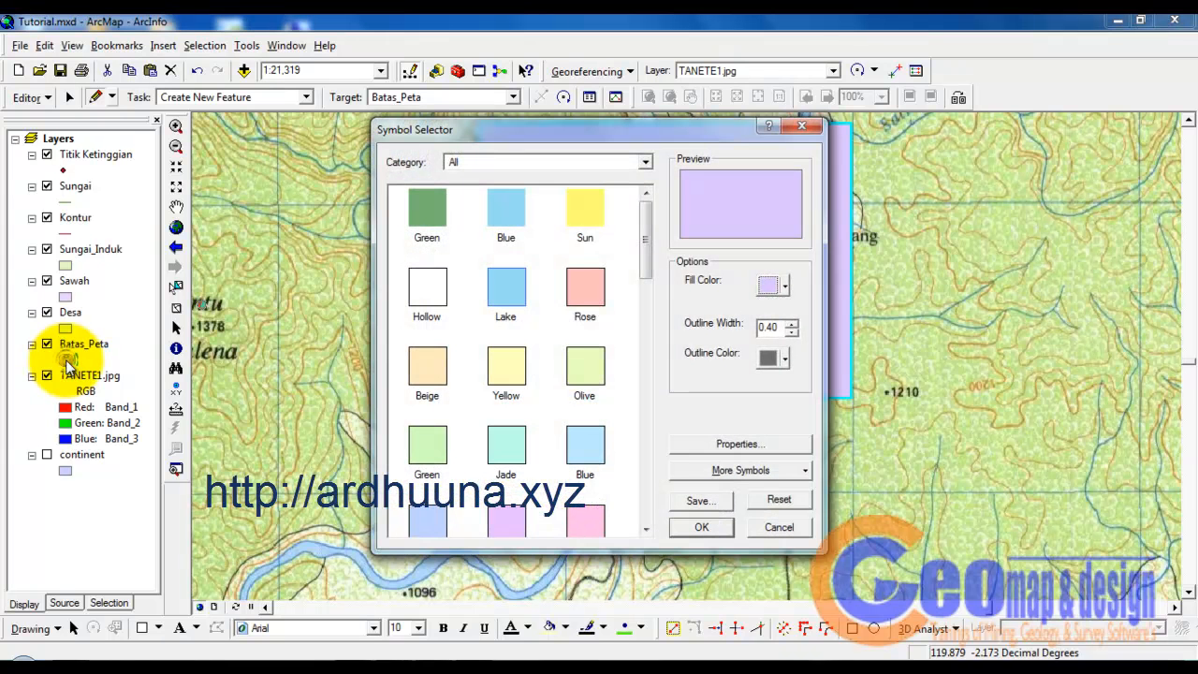
{"action": "left_click", "coordinate": [427, 288]}
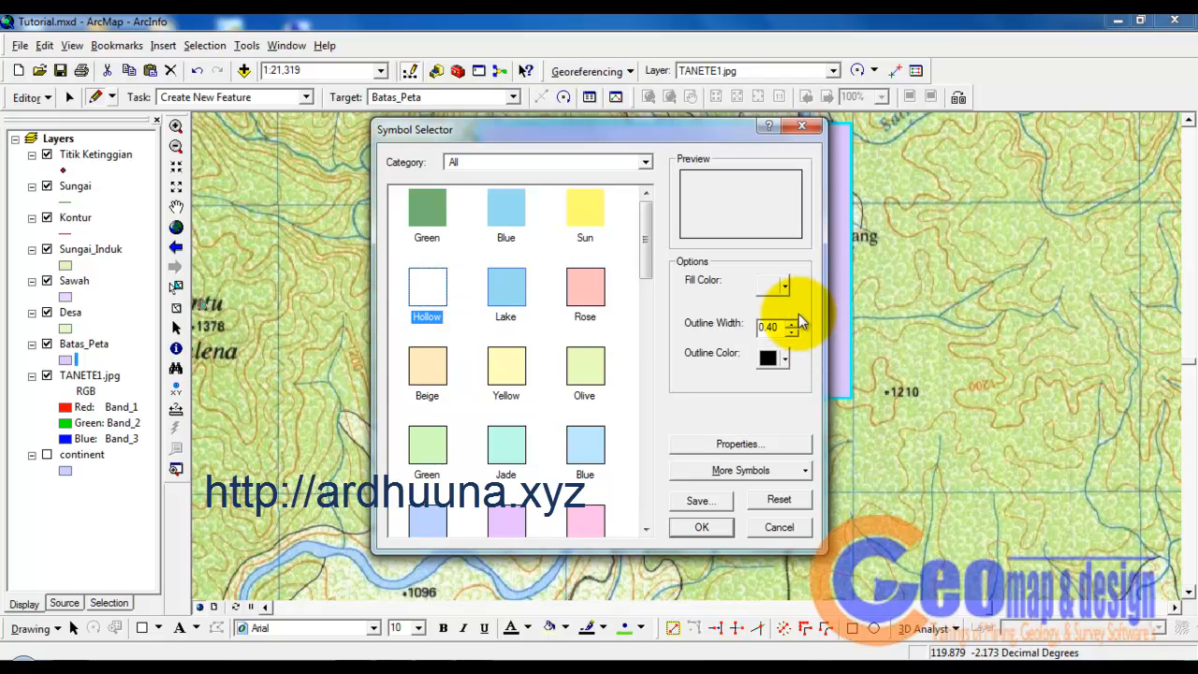
{"action": "left_click", "coordinate": [786, 288]}
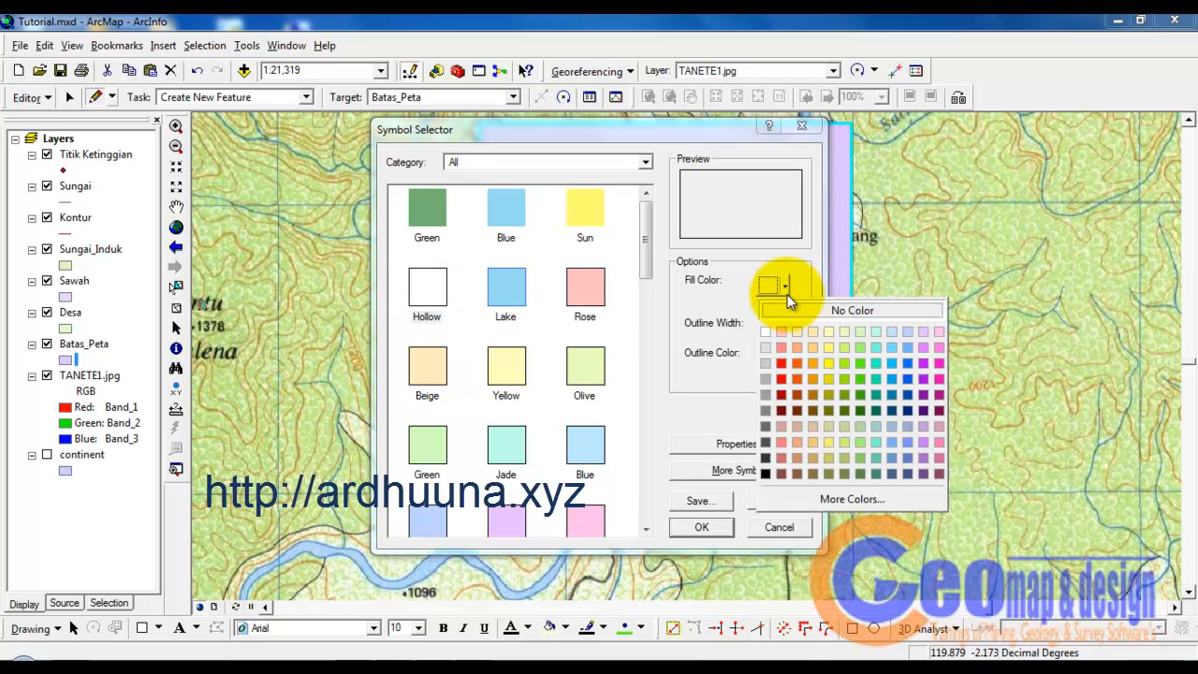
{"action": "left_click", "coordinate": [431, 286]}
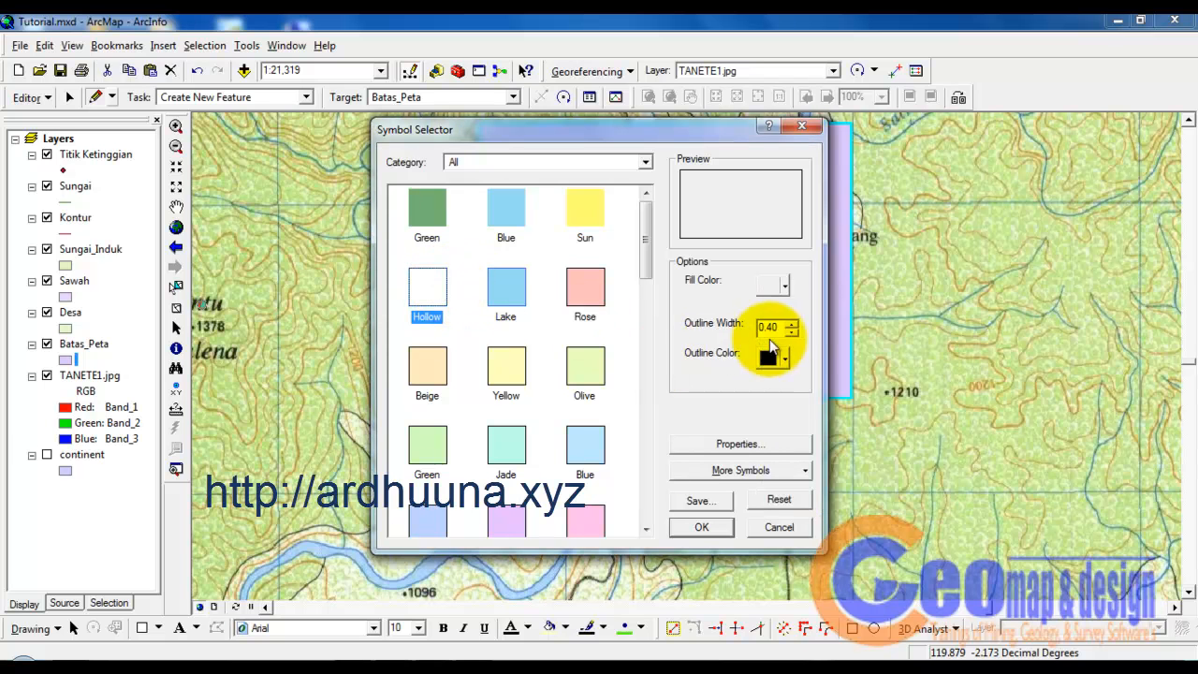
{"action": "left_click", "coordinate": [792, 323]}
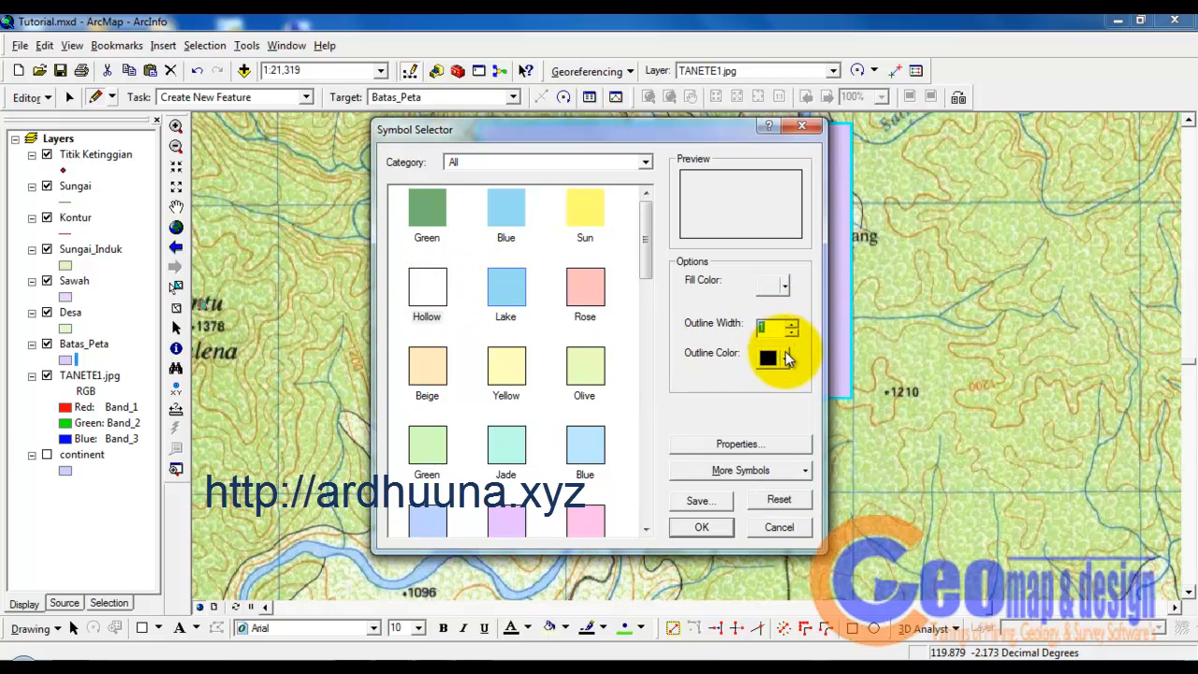
{"action": "left_click", "coordinate": [785, 360]}
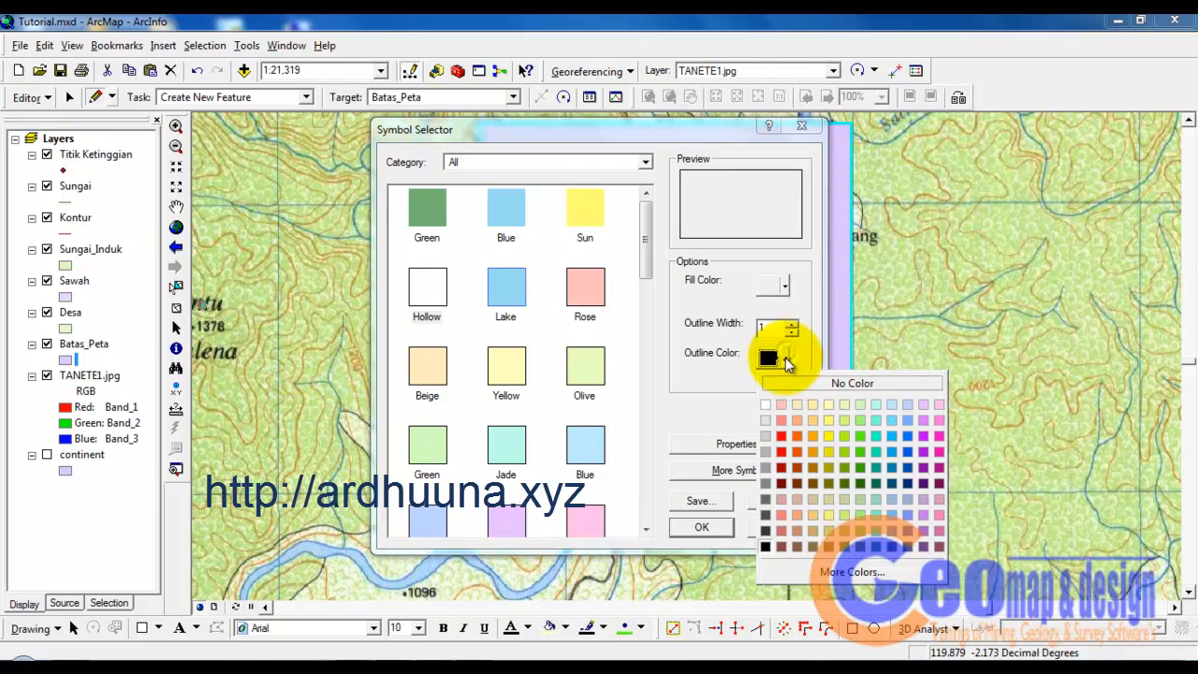
{"action": "left_click", "coordinate": [763, 546]}
{"action": "left_click", "coordinate": [706, 525]}
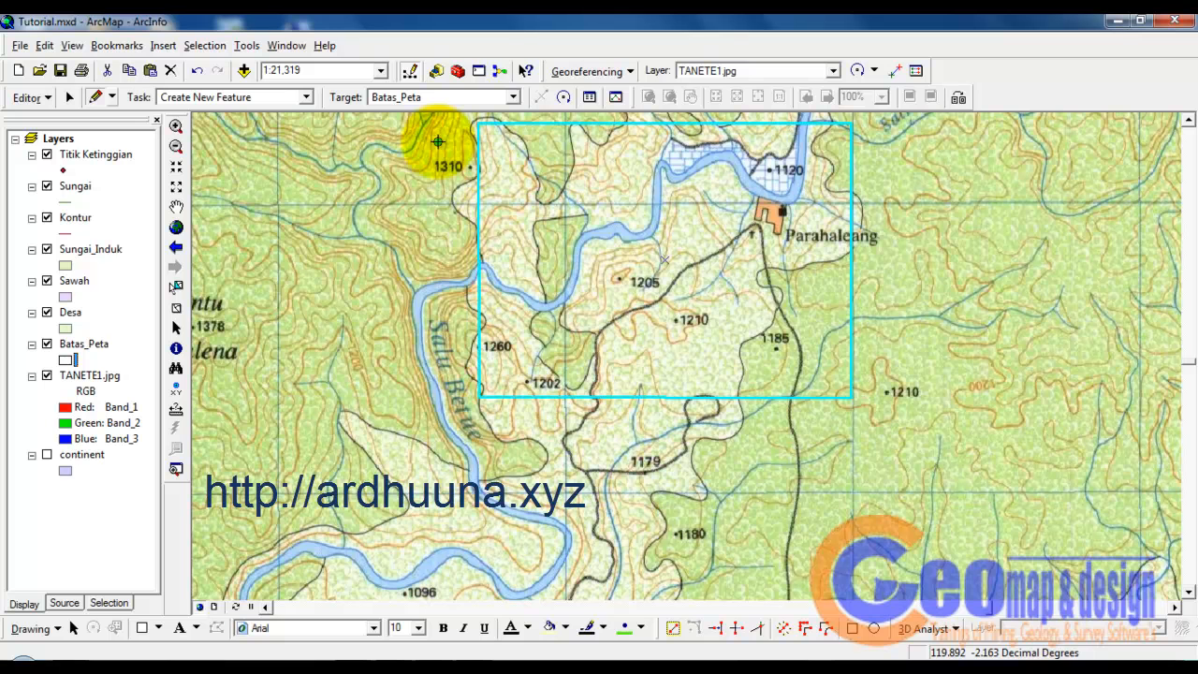
Step: Digitize spot height points in the Titik Ketinggian layer at the 1205, 1210, 1185, 1202 and 1120 marks on the map
{"action": "left_click", "coordinate": [513, 98]}
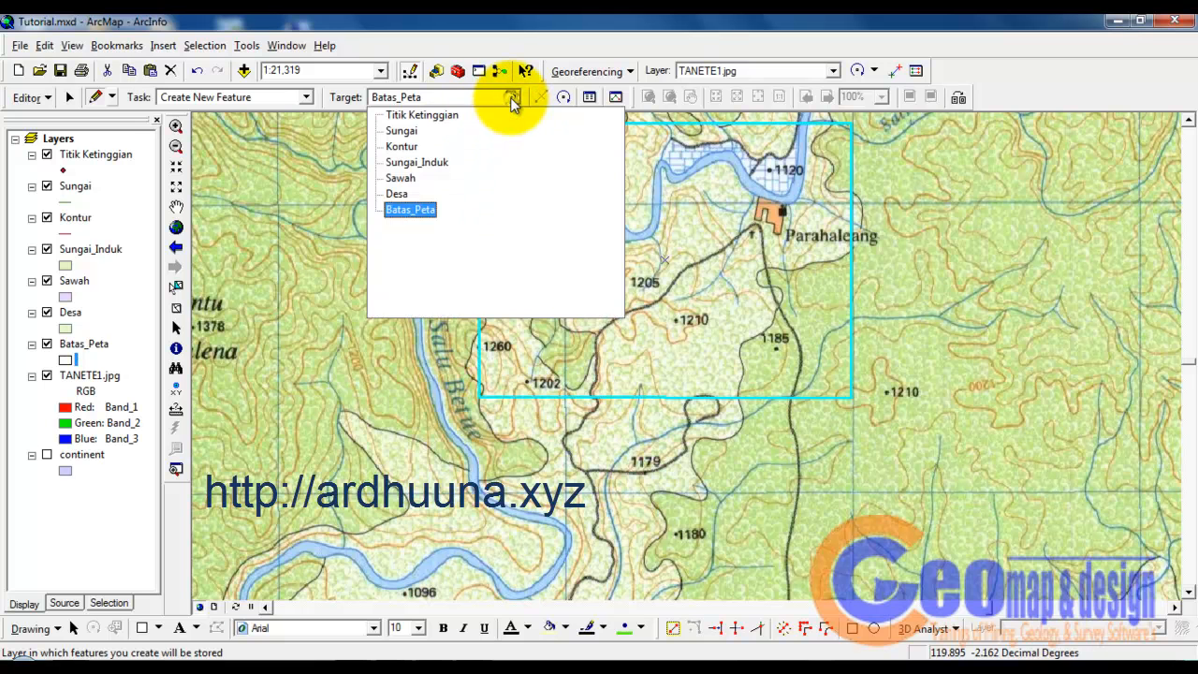
{"action": "left_click", "coordinate": [442, 115]}
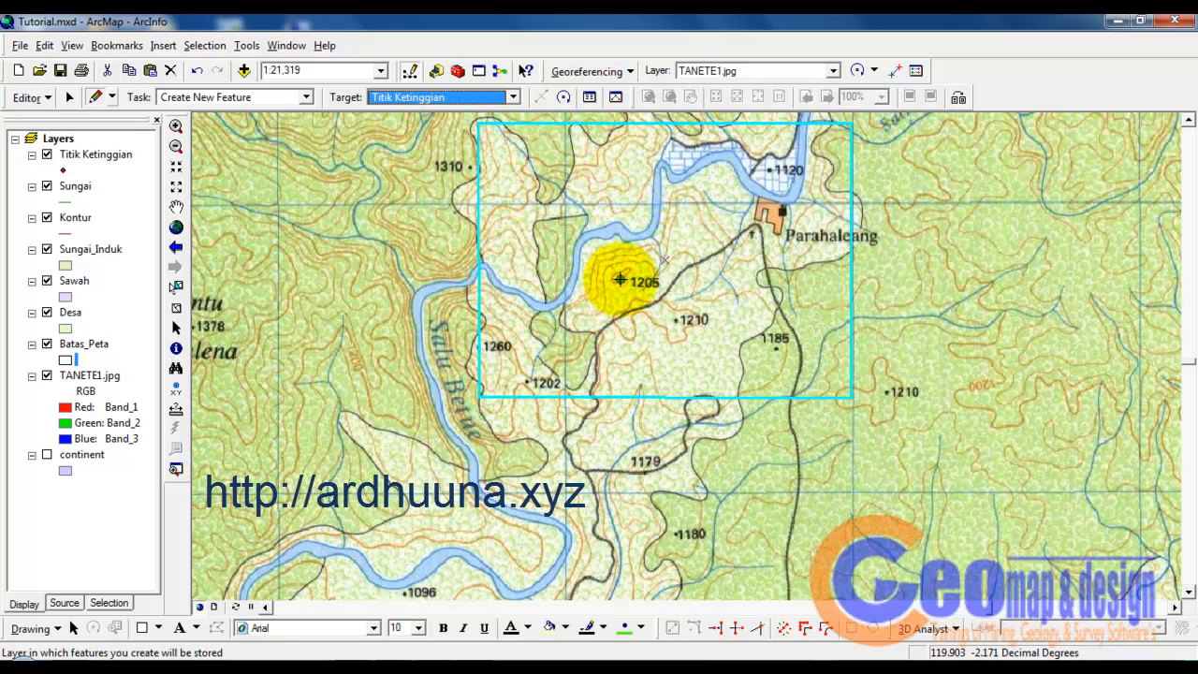
{"action": "left_click", "coordinate": [619, 279]}
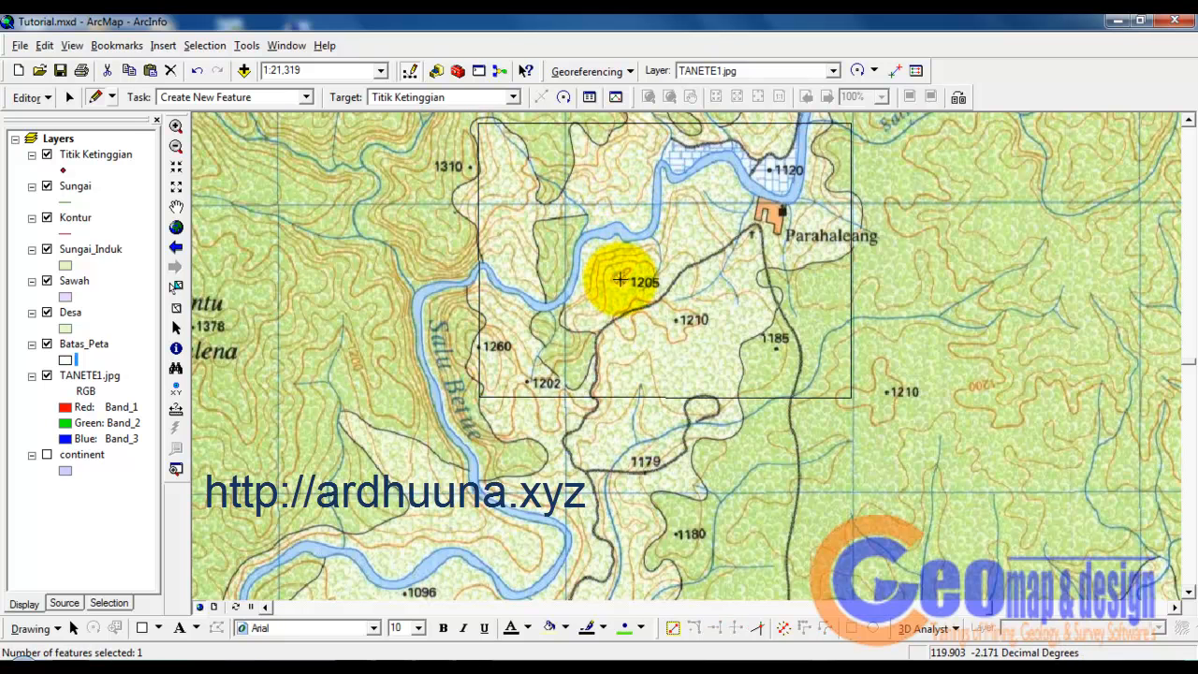
{"action": "left_click", "coordinate": [677, 323]}
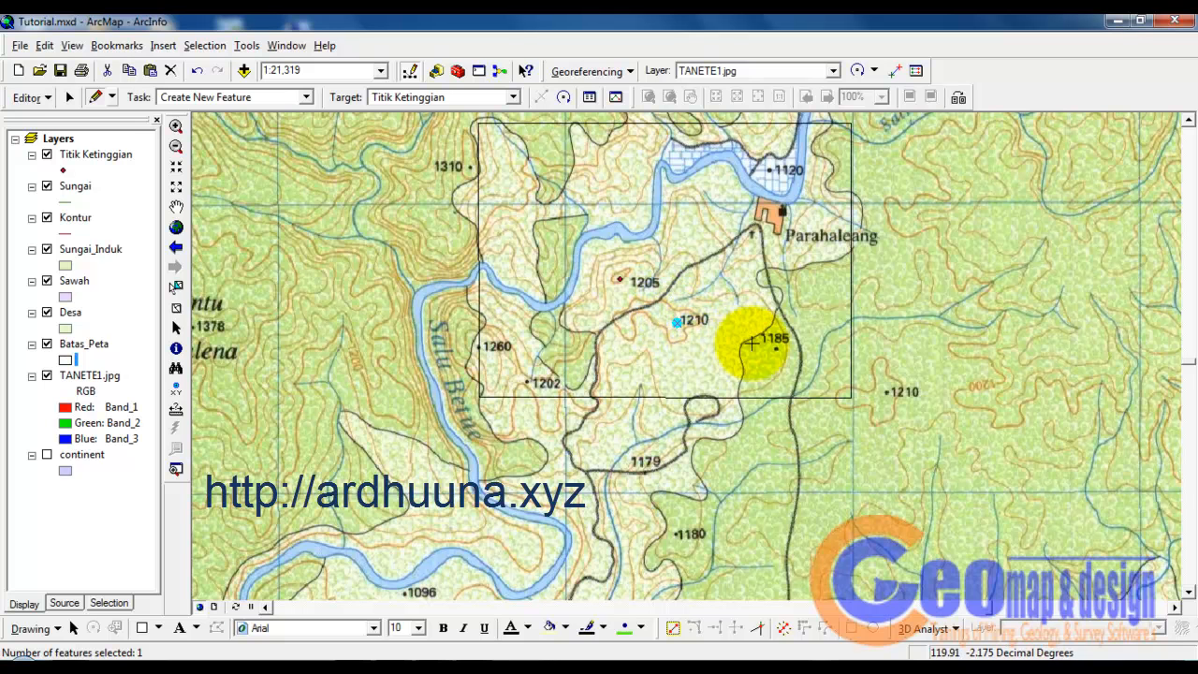
{"action": "left_click", "coordinate": [777, 348]}
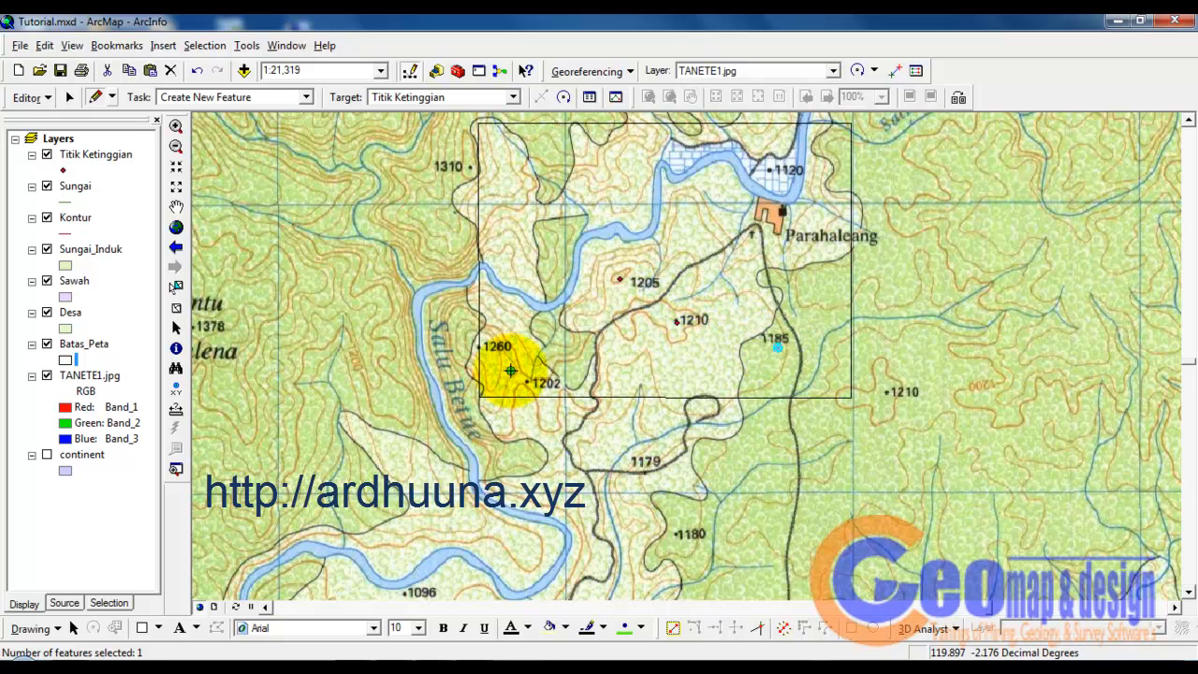
{"action": "left_click", "coordinate": [526, 381]}
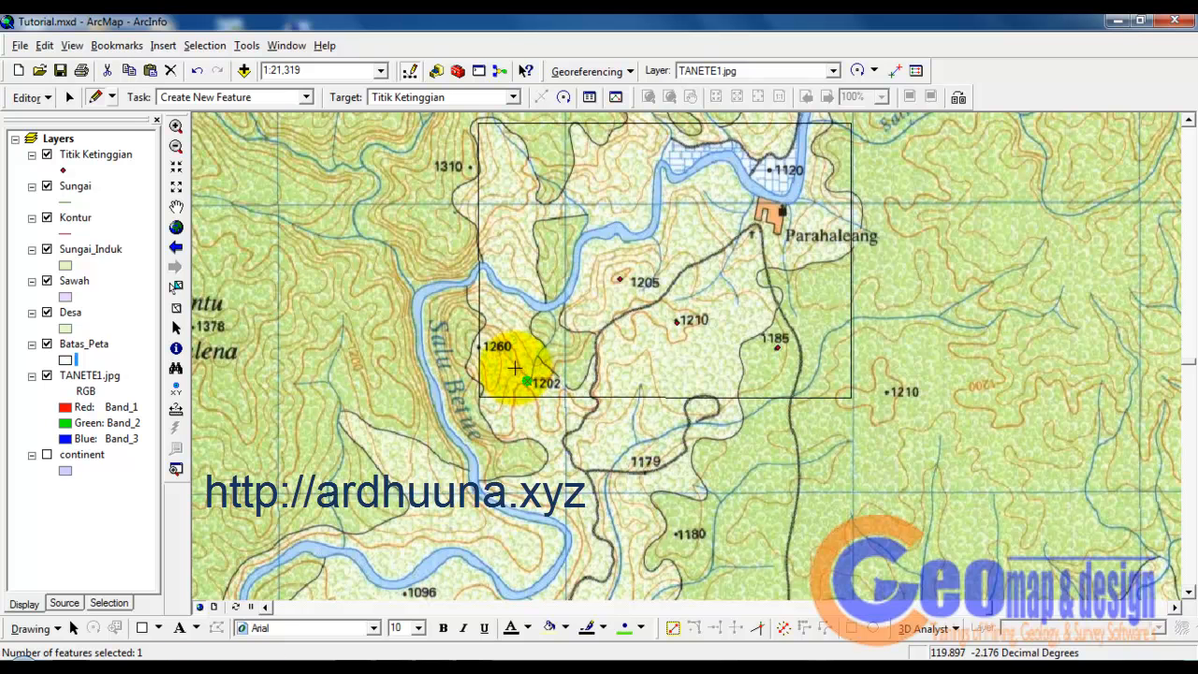
{"action": "left_click", "coordinate": [770, 169]}
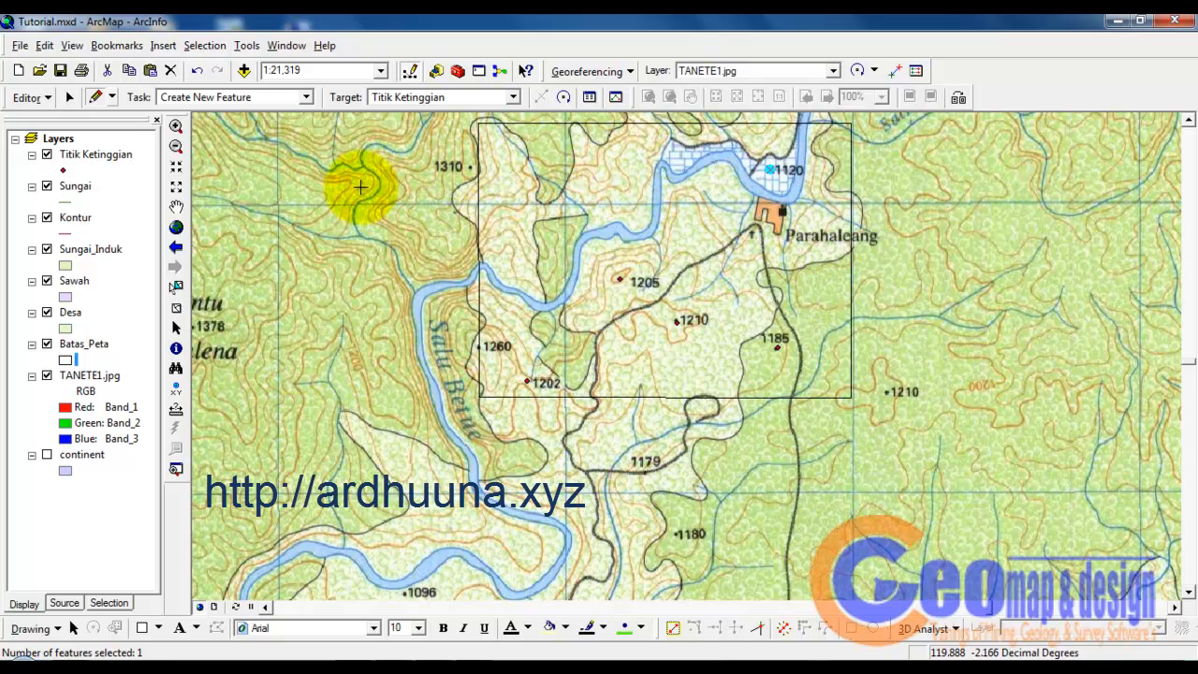
Step: Trace the stream from the northwest boundary edge down to the main river in the Sungai layer, about 0.009 decimal degrees long
{"action": "left_click", "coordinate": [512, 97]}
{"action": "left_click", "coordinate": [402, 131]}
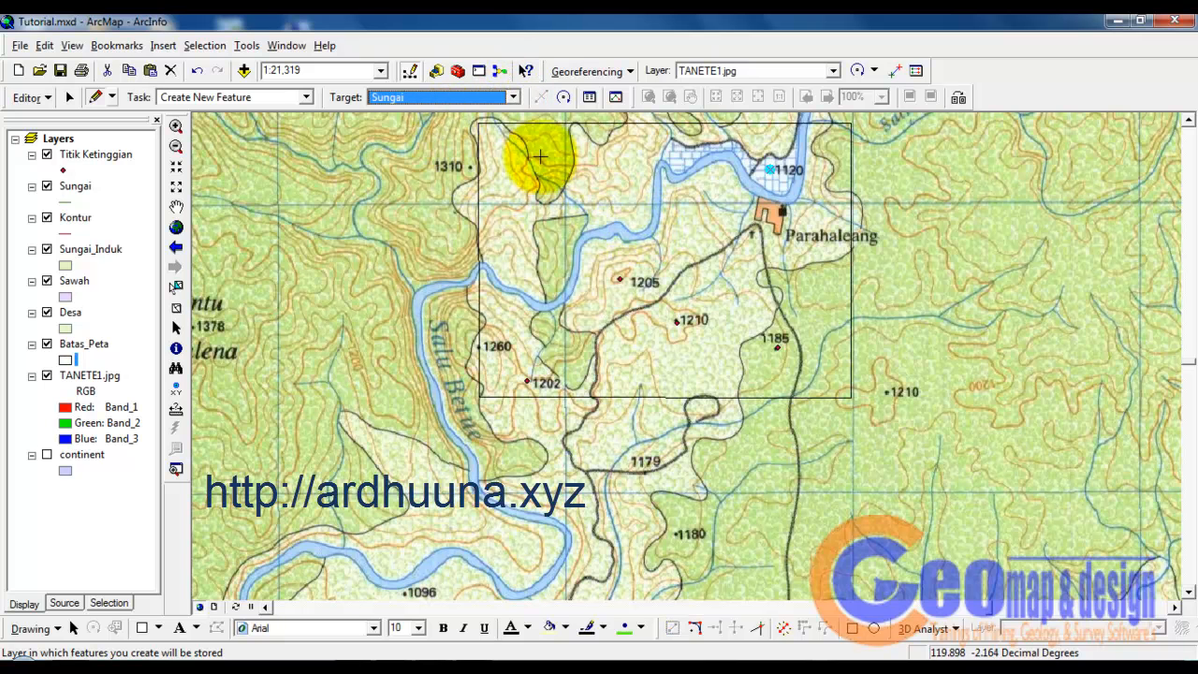
{"action": "left_click", "coordinate": [502, 123]}
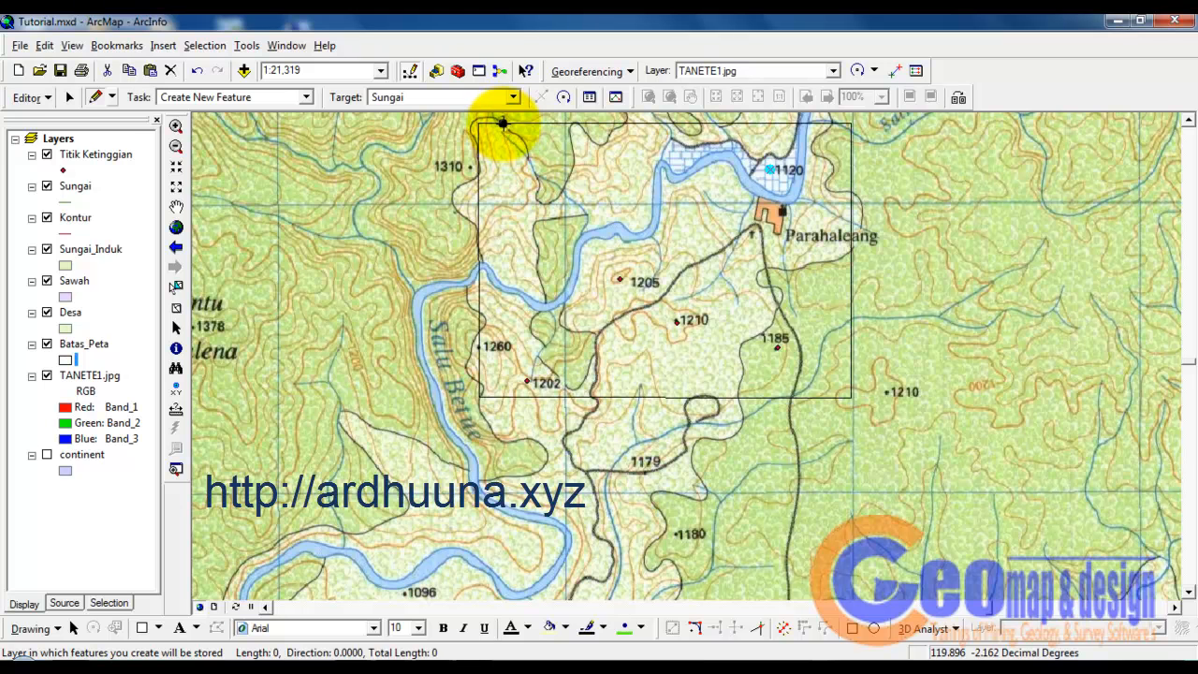
{"action": "left_click", "coordinate": [533, 164]}
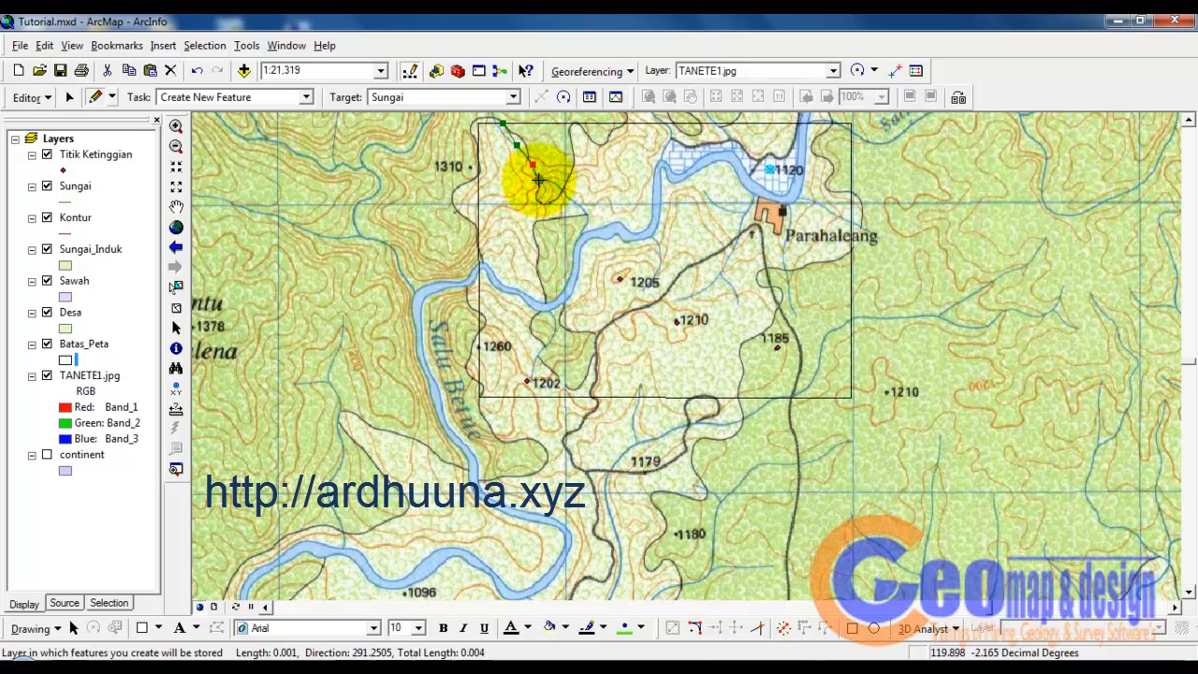
{"action": "left_click", "coordinate": [539, 177]}
{"action": "left_click", "coordinate": [560, 183]}
{"action": "left_click", "coordinate": [579, 202]}
{"action": "left_click", "coordinate": [584, 216]}
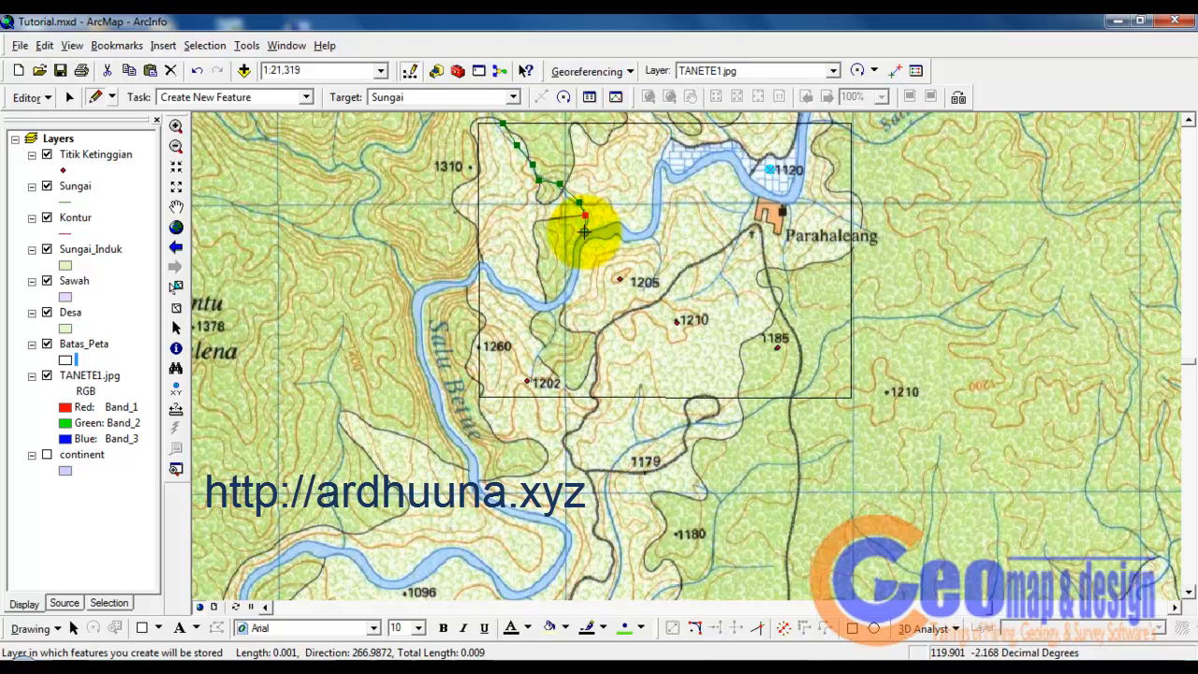
{"action": "double_click", "coordinate": [584, 231]}
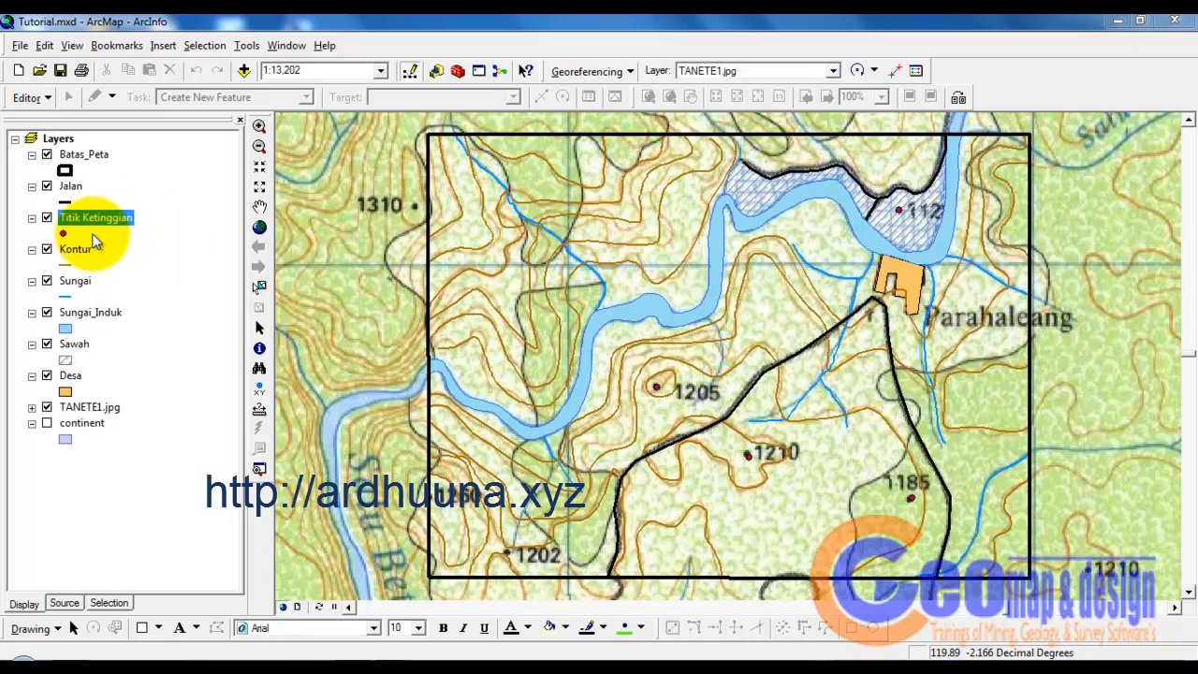
Step: Examine the Id column in the attribute table of the Titik Ketinggian layer
{"action": "left_click", "coordinate": [76, 249]}
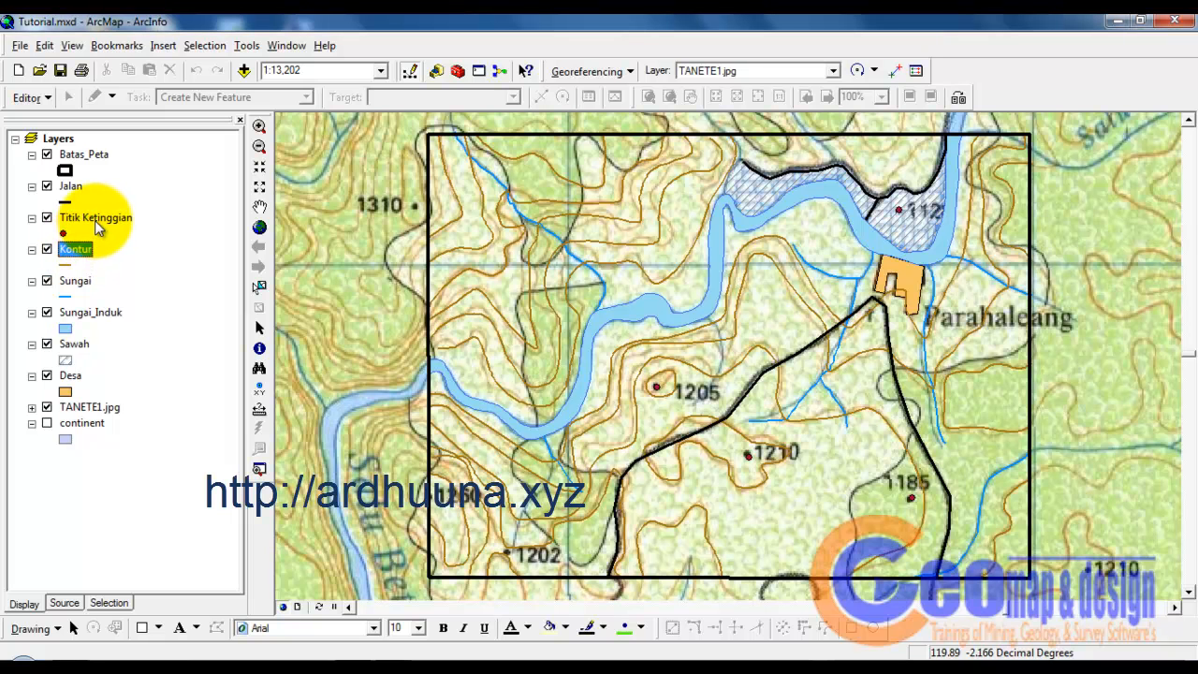
{"action": "key", "text": "Down"}
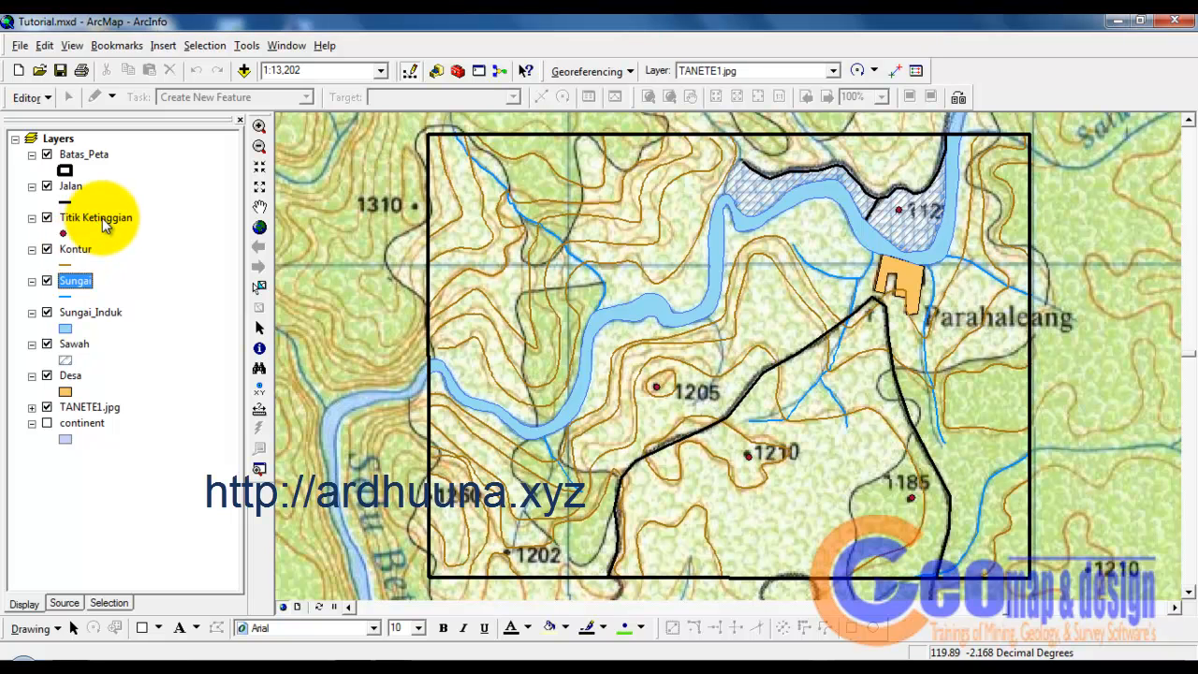
{"action": "left_click", "coordinate": [103, 221]}
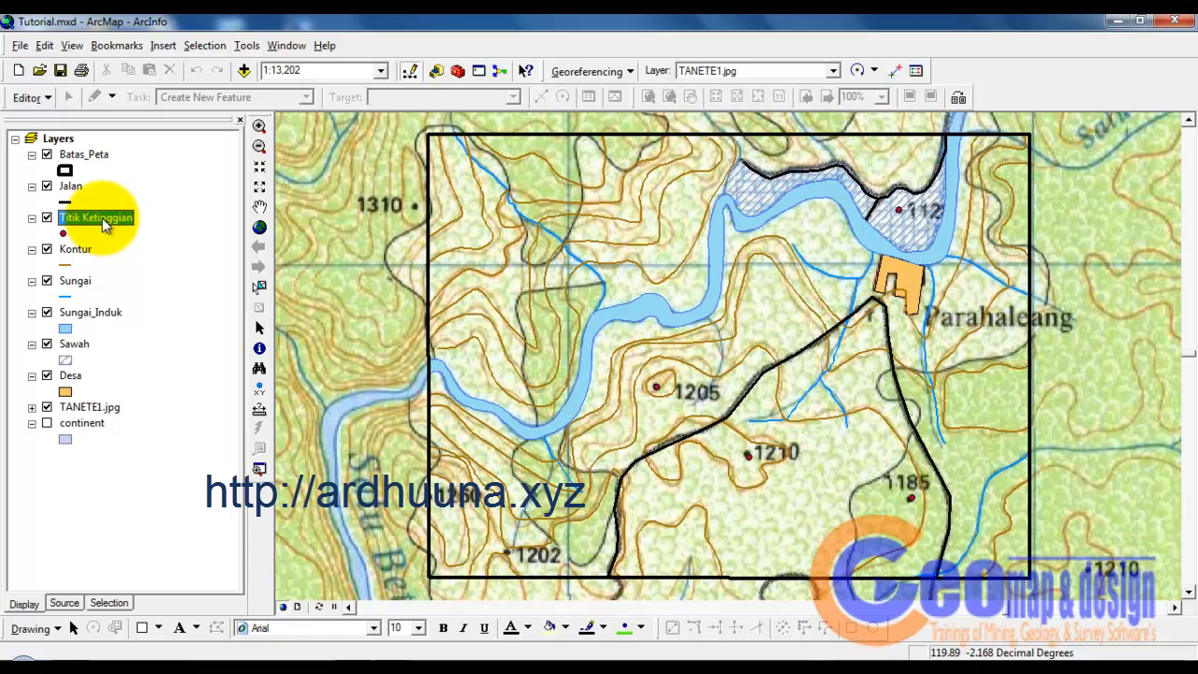
{"action": "right_click", "coordinate": [103, 221]}
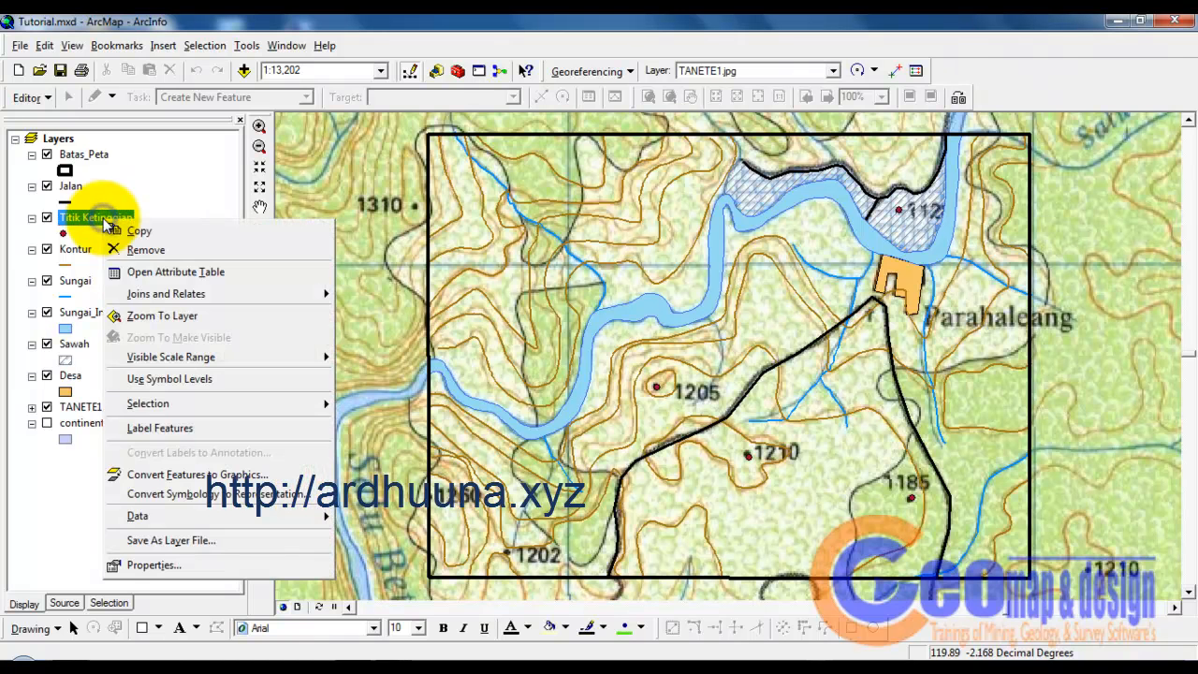
{"action": "left_click", "coordinate": [159, 274]}
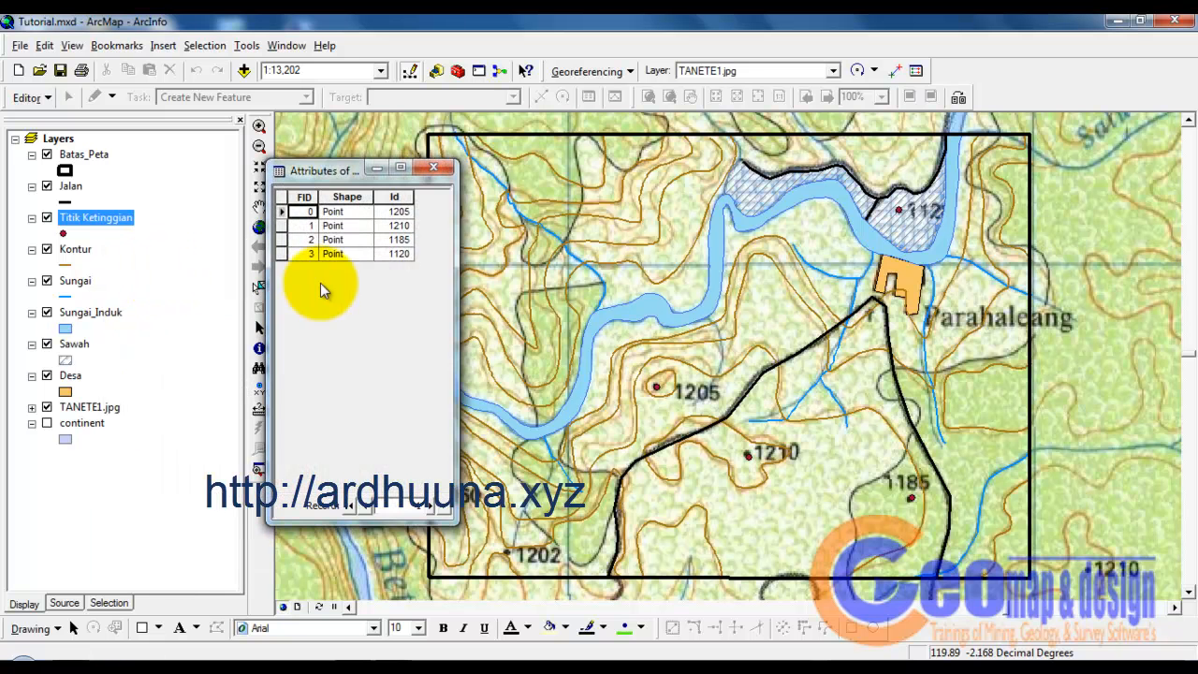
{"action": "left_click_drag", "start_coordinate": [349, 174], "coordinate": [435, 193]}
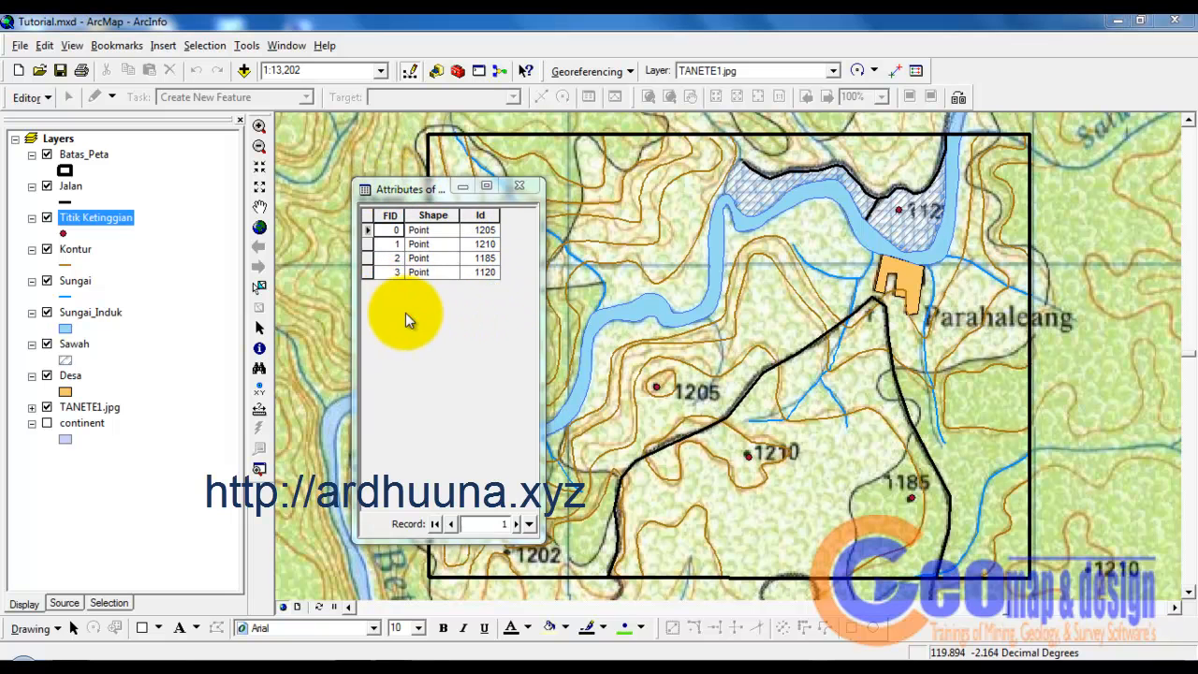
{"action": "left_click", "coordinate": [484, 216]}
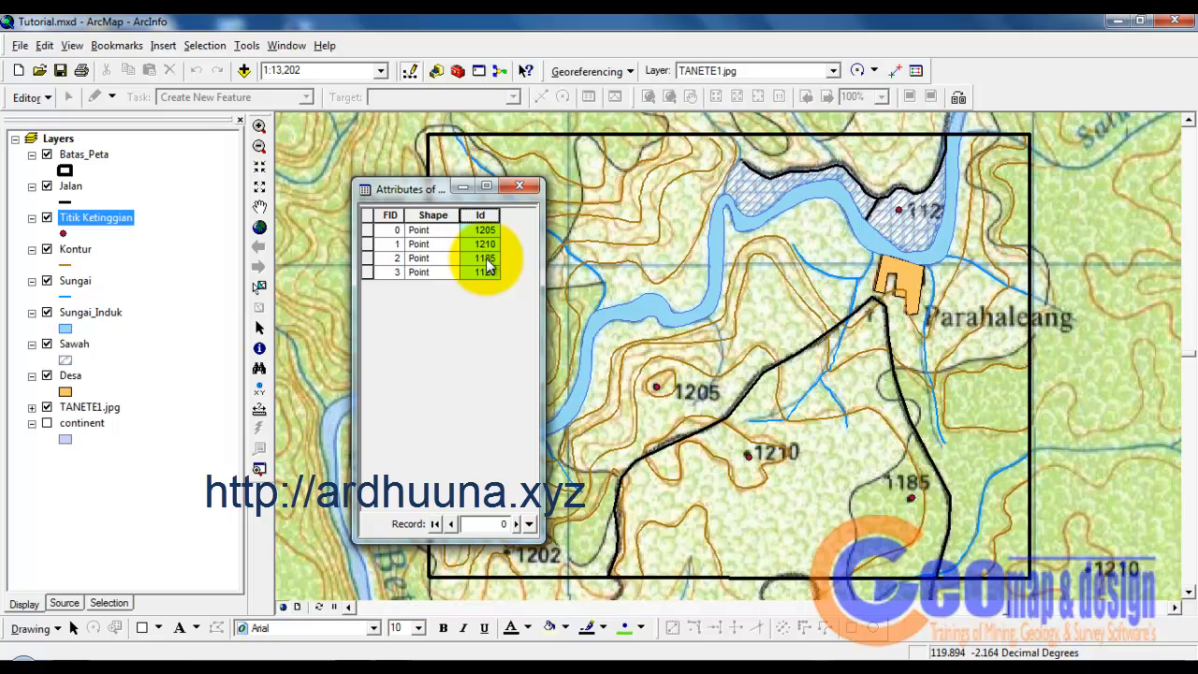
Step: Start an edit session on the D:\PROJECTS\ARCGIS shapefiles with the Titik Ketinggian attribute table open
{"action": "left_click", "coordinate": [29, 98]}
{"action": "left_click", "coordinate": [36, 119]}
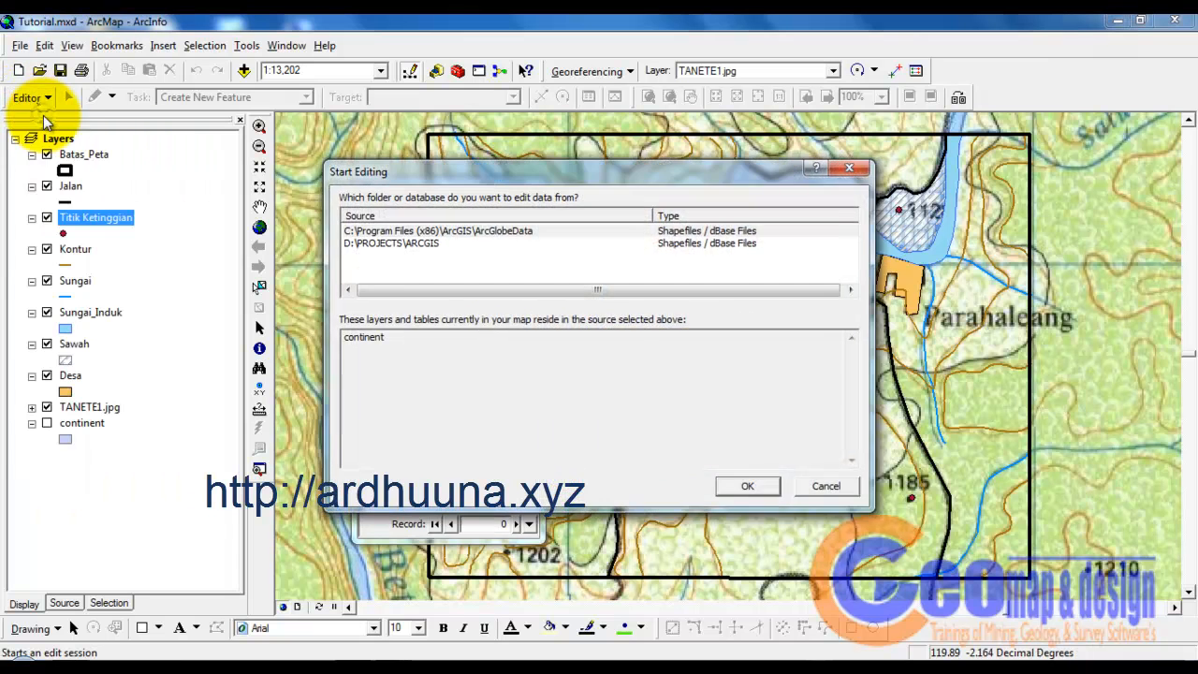
{"action": "left_click", "coordinate": [508, 234]}
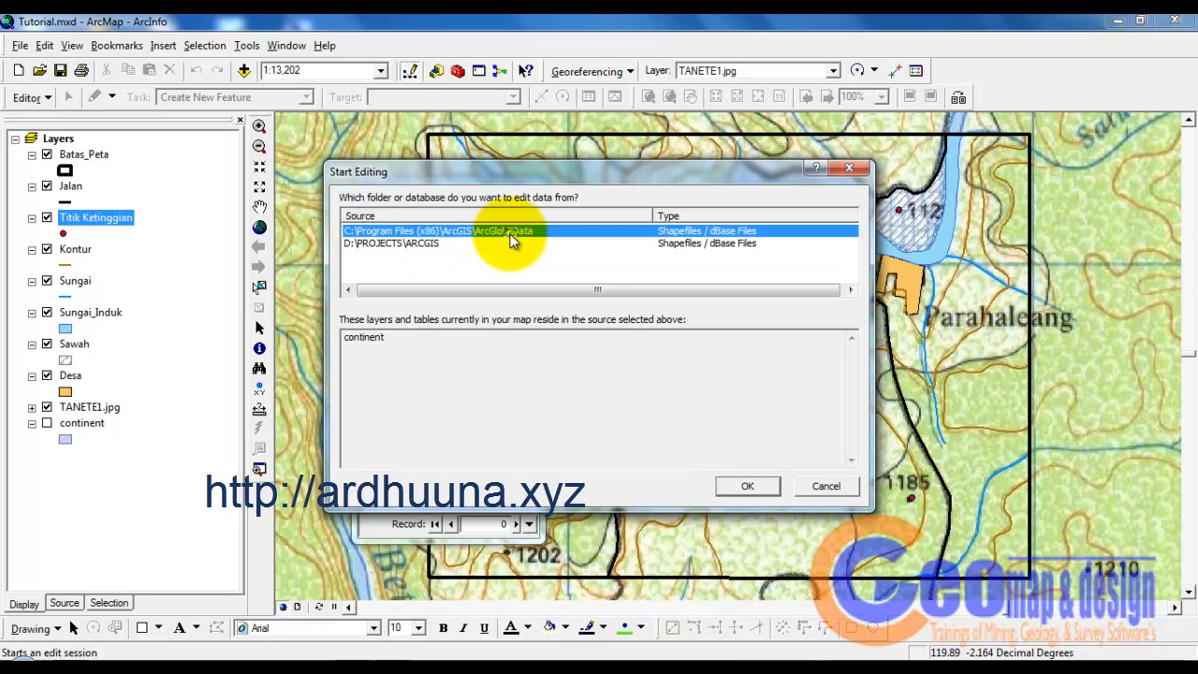
{"action": "left_click", "coordinate": [438, 245]}
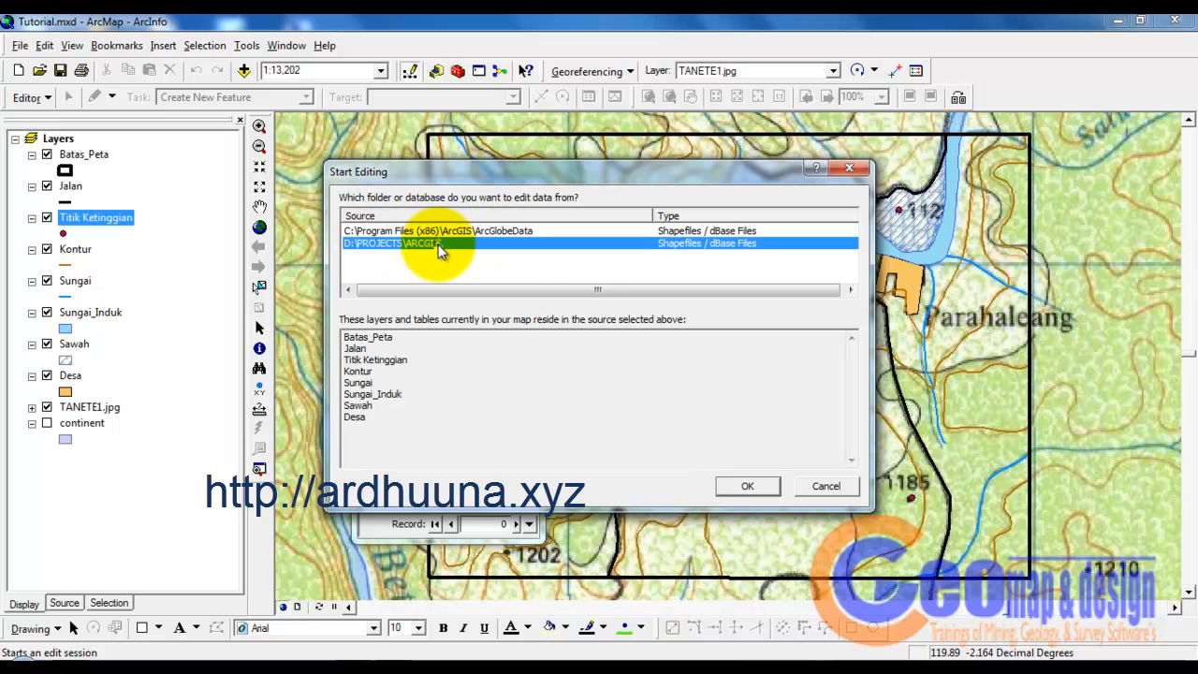
{"action": "left_click", "coordinate": [734, 486]}
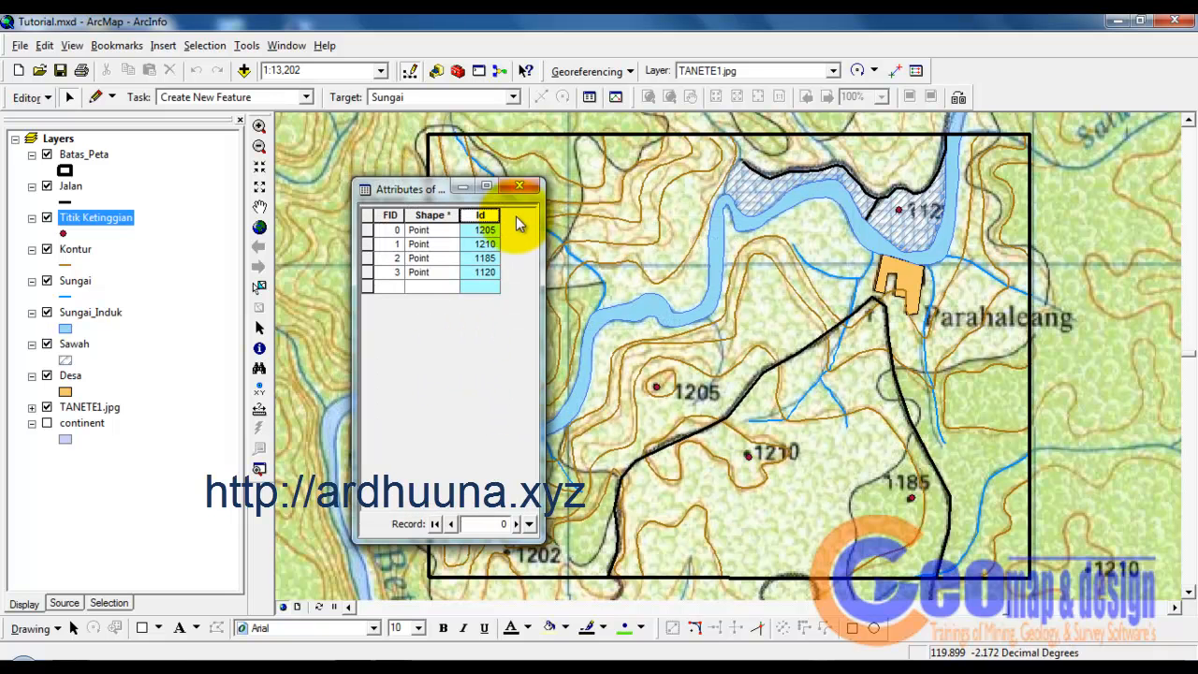
Step: Reopen the Titik Ketinggian attribute table and open the first record's Id value for editing, keeping the table clear of the mapped area
{"action": "left_click", "coordinate": [519, 188]}
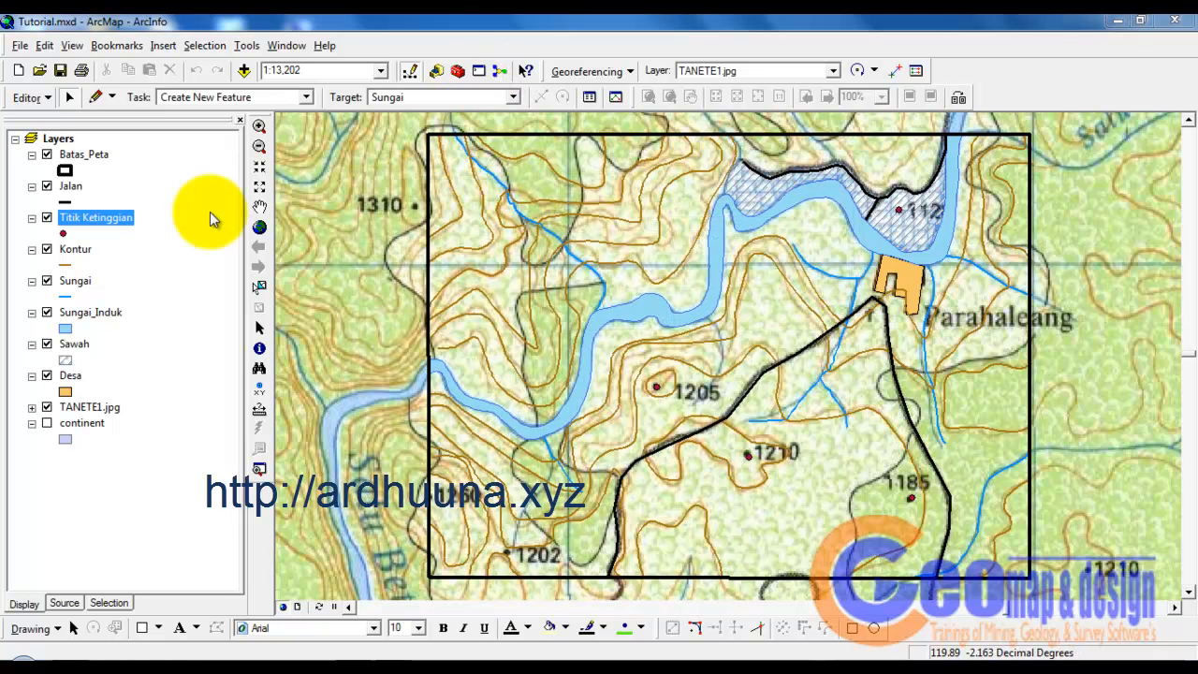
{"action": "right_click", "coordinate": [94, 222]}
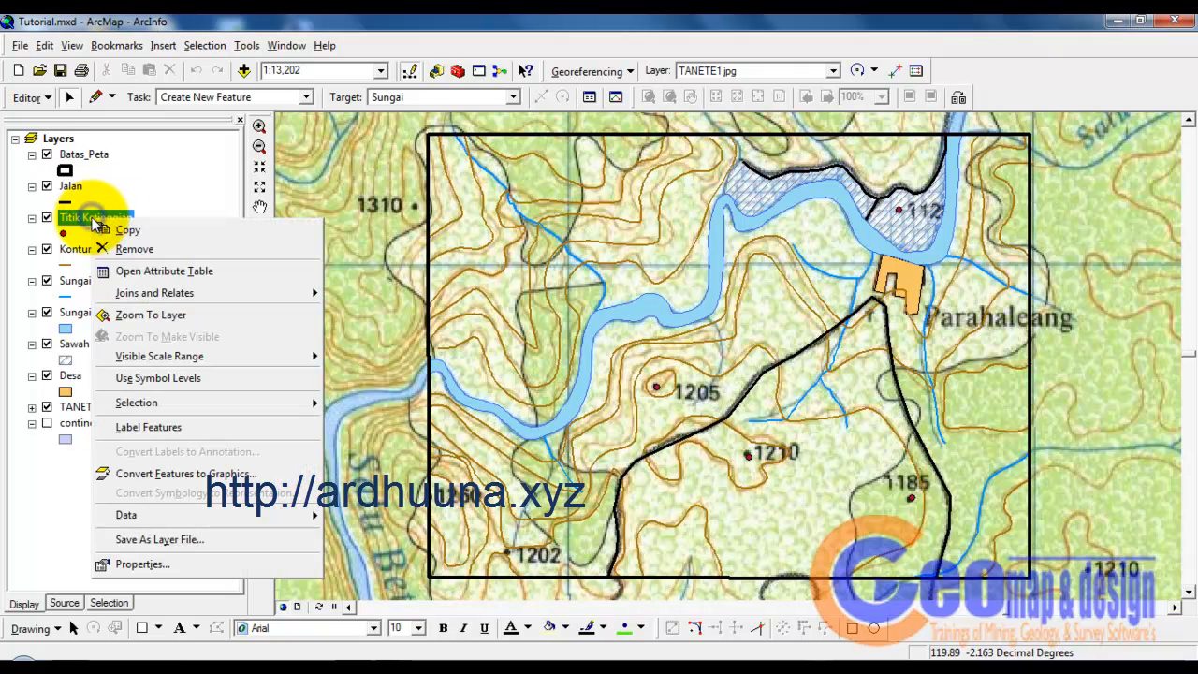
{"action": "left_click", "coordinate": [127, 277]}
{"action": "left_click", "coordinate": [473, 240]}
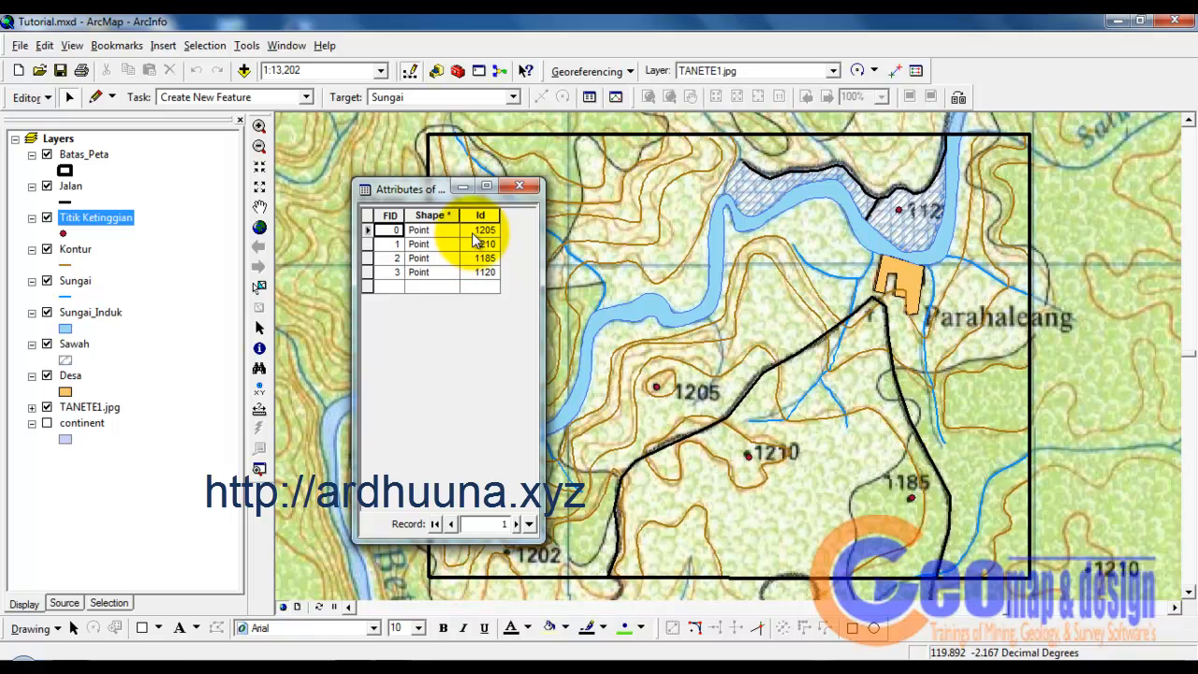
{"action": "left_click", "coordinate": [473, 232]}
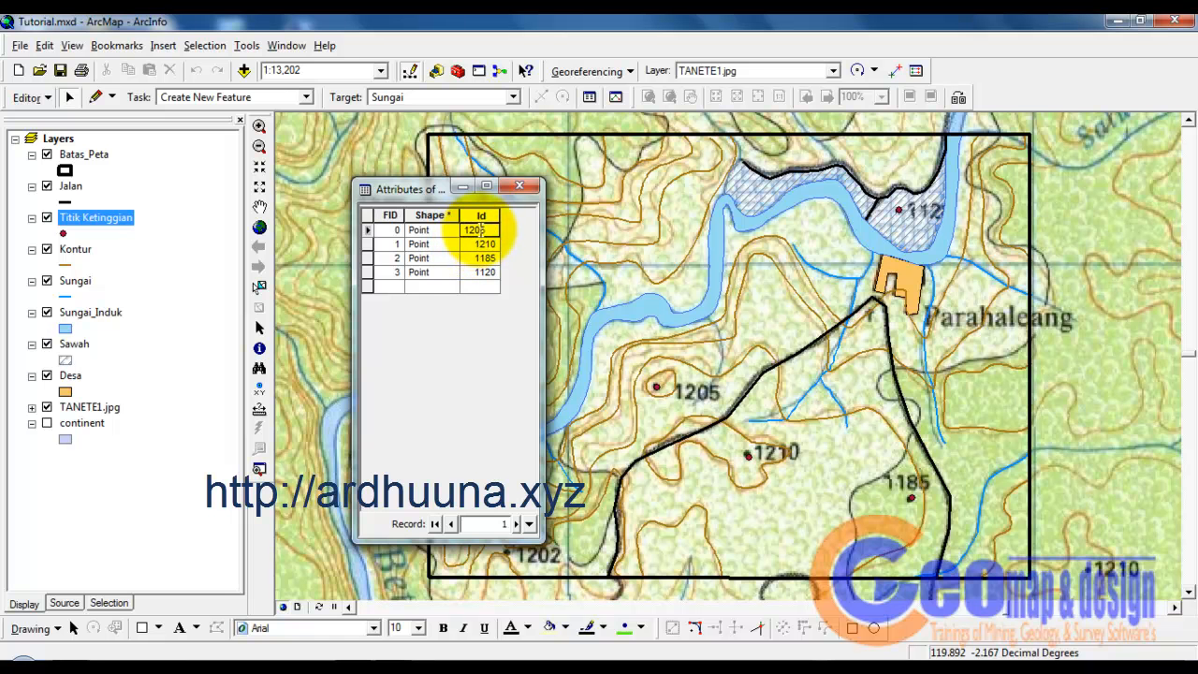
{"action": "left_click_drag", "start_coordinate": [439, 186], "coordinate": [311, 175]}
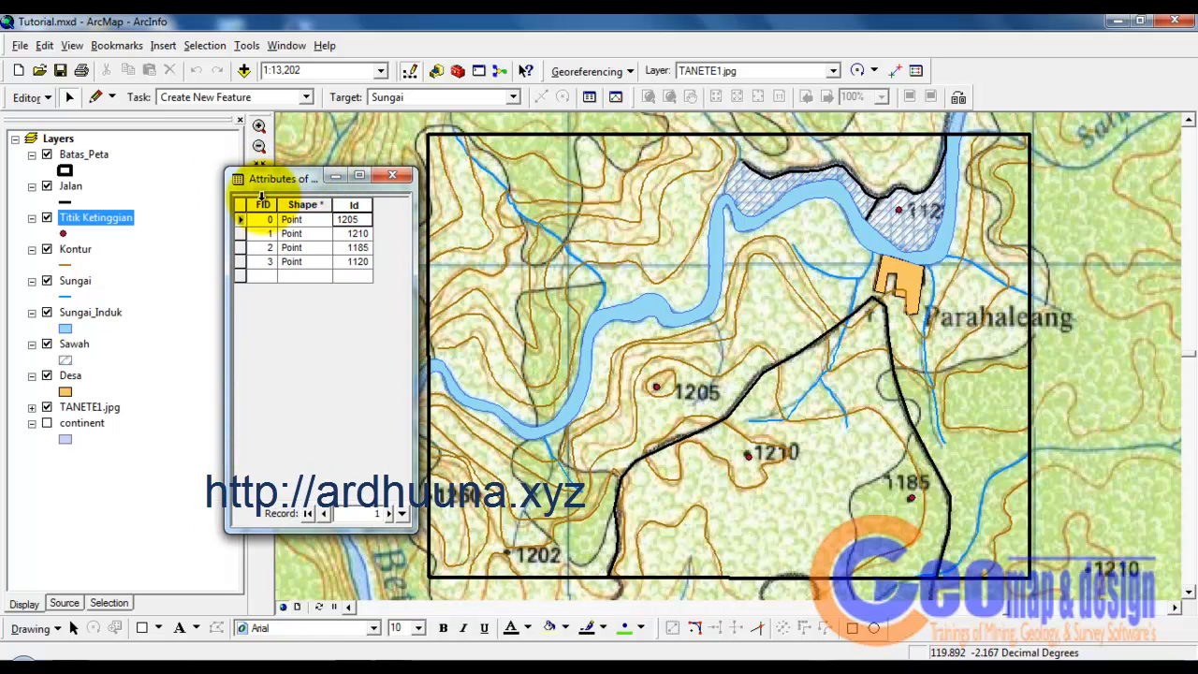
Step: Select each of the four Titik Ketinggian records in turn to match its Id with the highlighted point on the map
{"action": "left_click", "coordinate": [241, 225]}
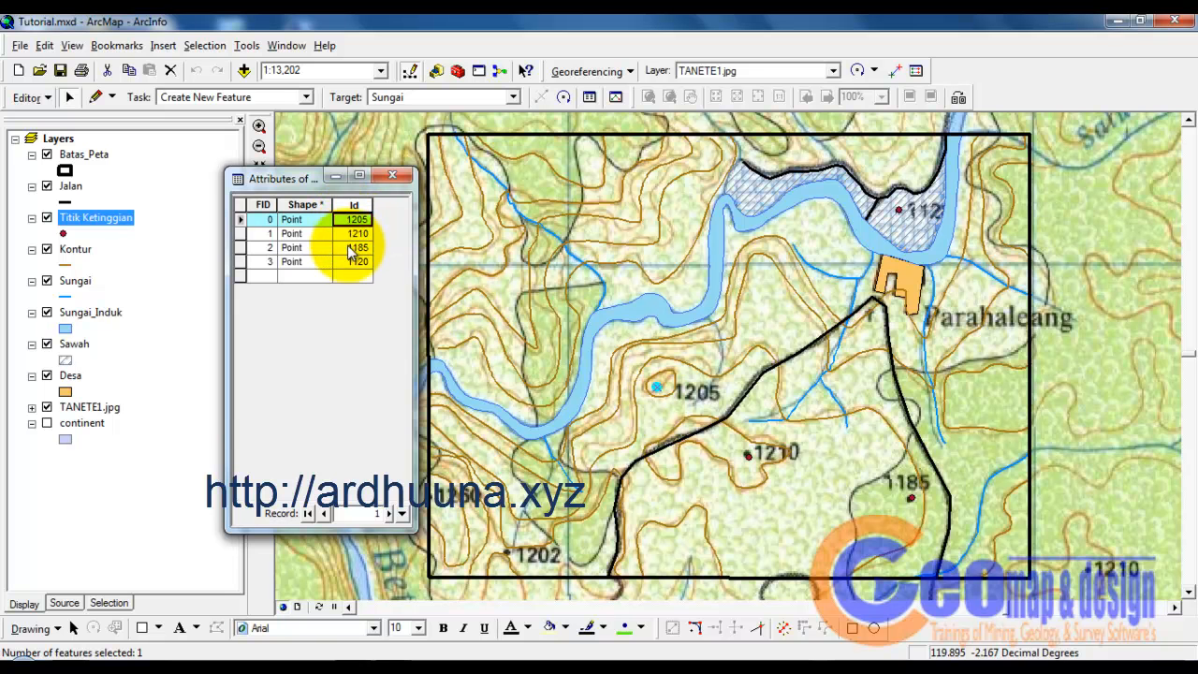
{"action": "left_click", "coordinate": [240, 234]}
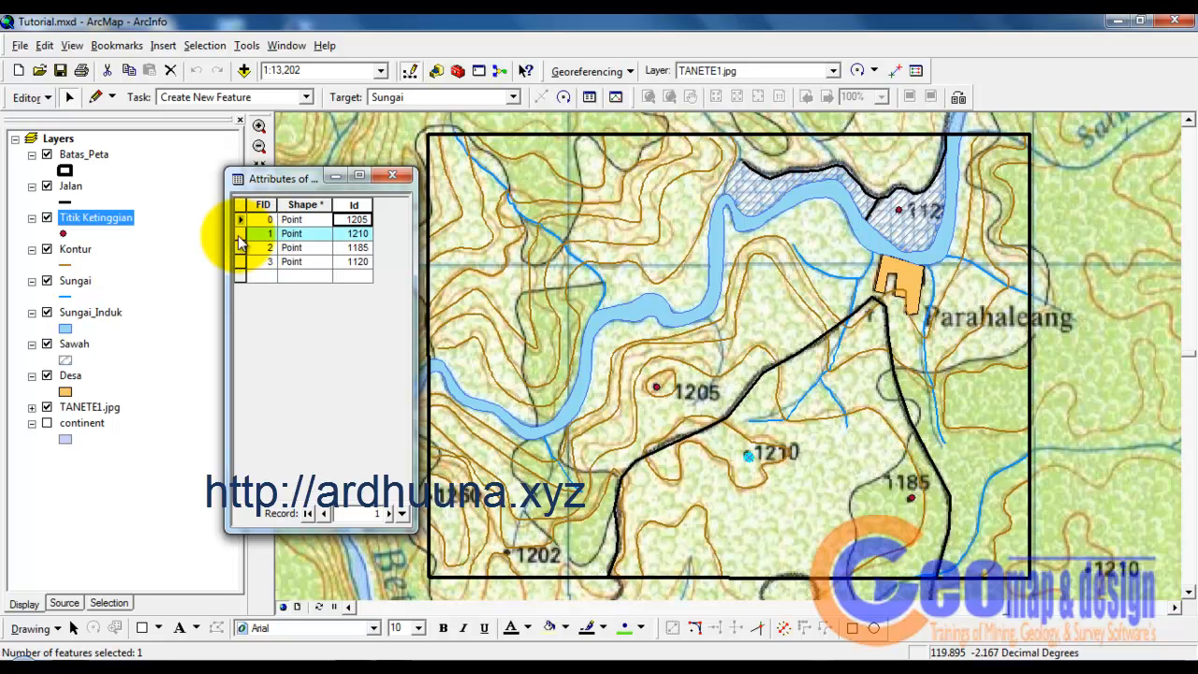
{"action": "left_click", "coordinate": [240, 248]}
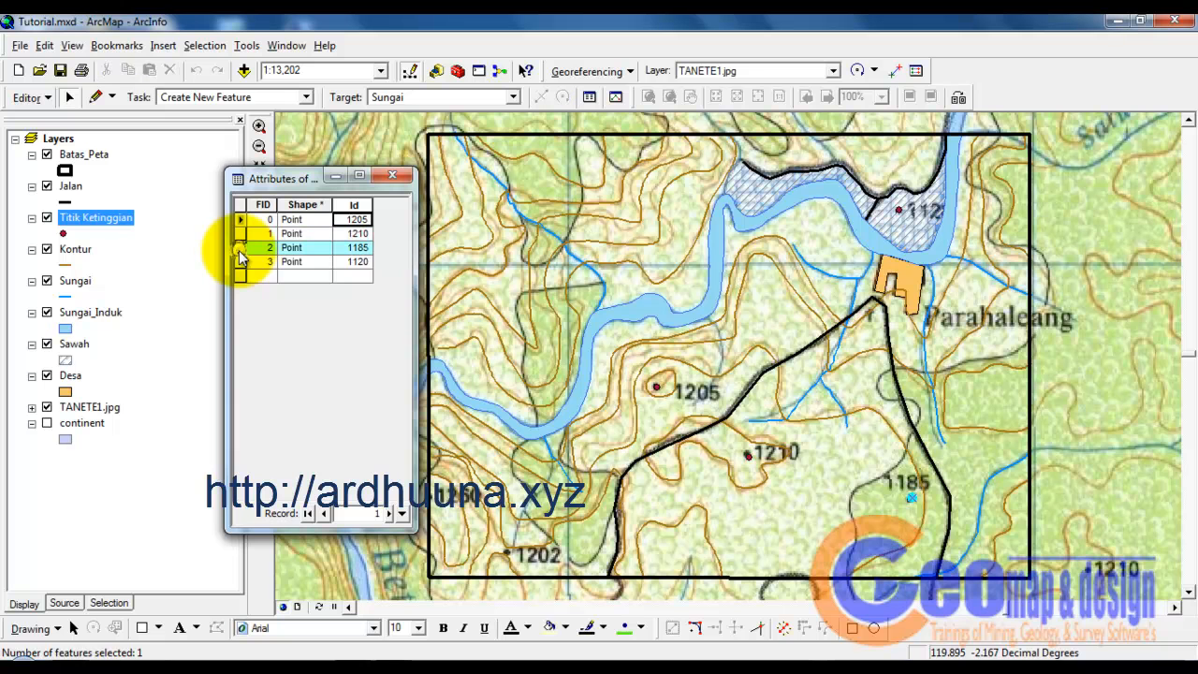
{"action": "left_click", "coordinate": [241, 262]}
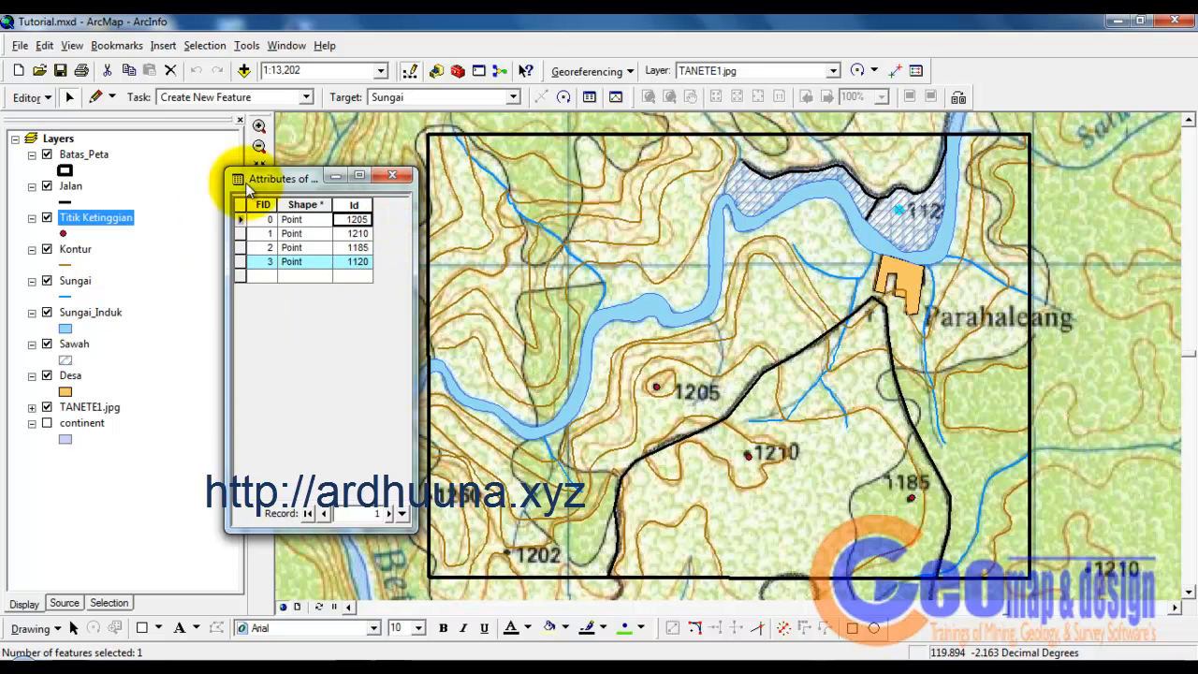
Step: Close the Titik Ketinggian attribute table and stop the edit session
{"action": "left_click", "coordinate": [393, 175]}
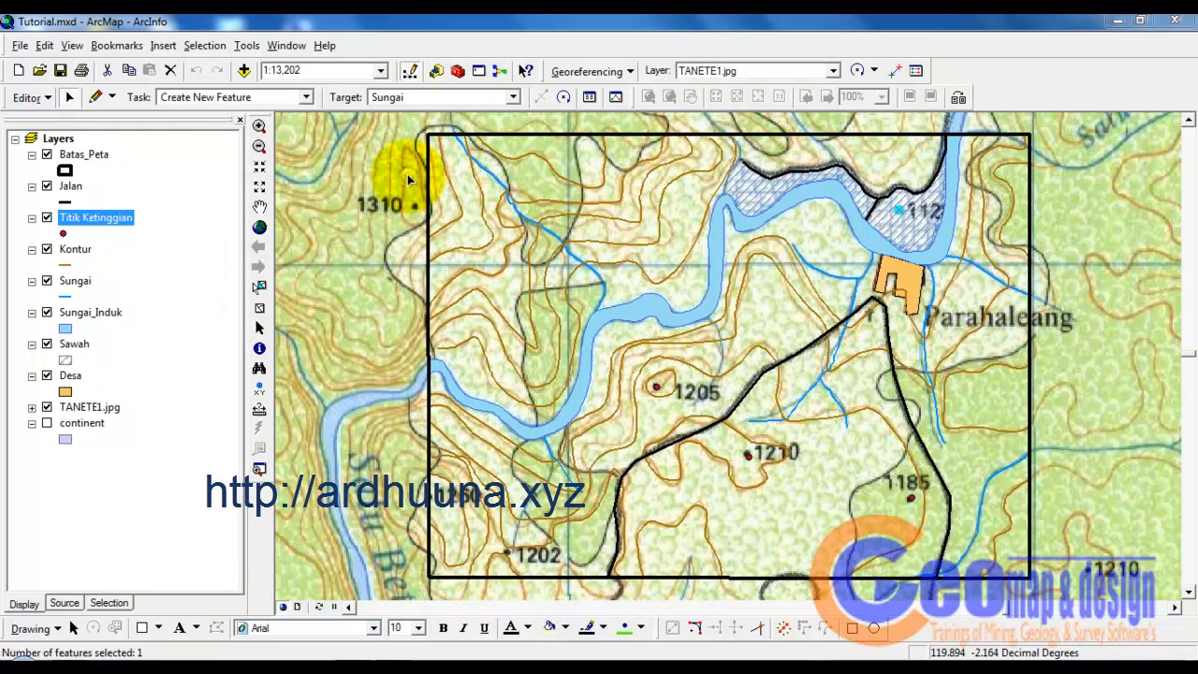
{"action": "left_click", "coordinate": [45, 101]}
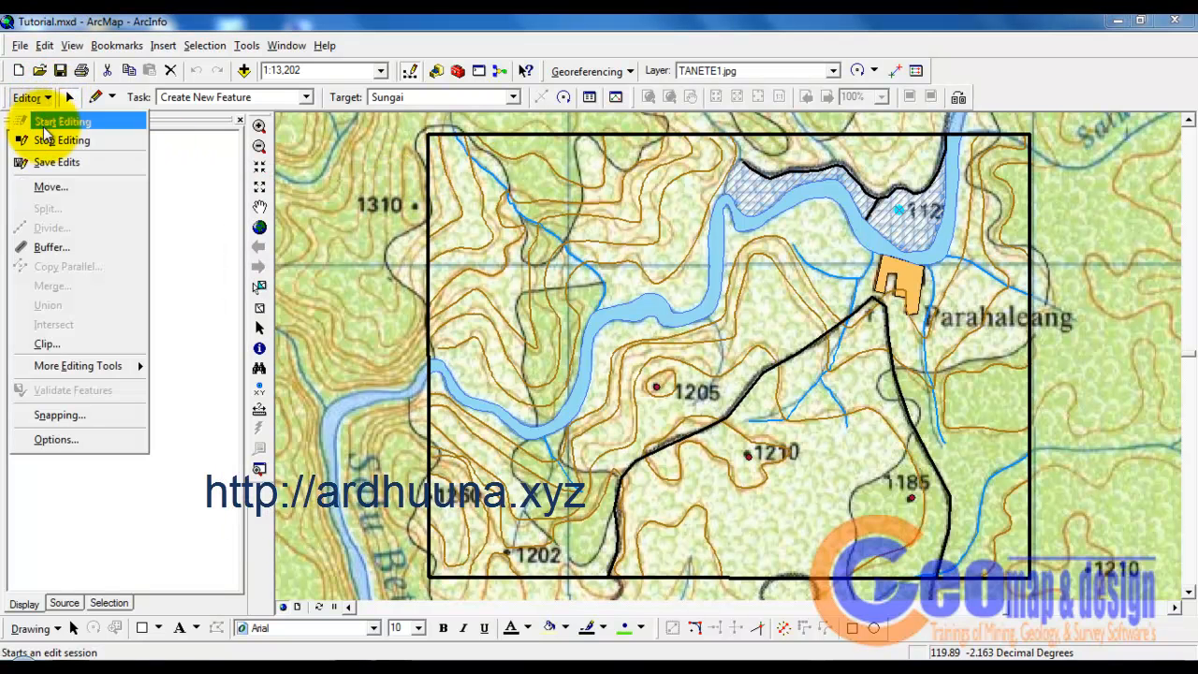
{"action": "left_click", "coordinate": [46, 139]}
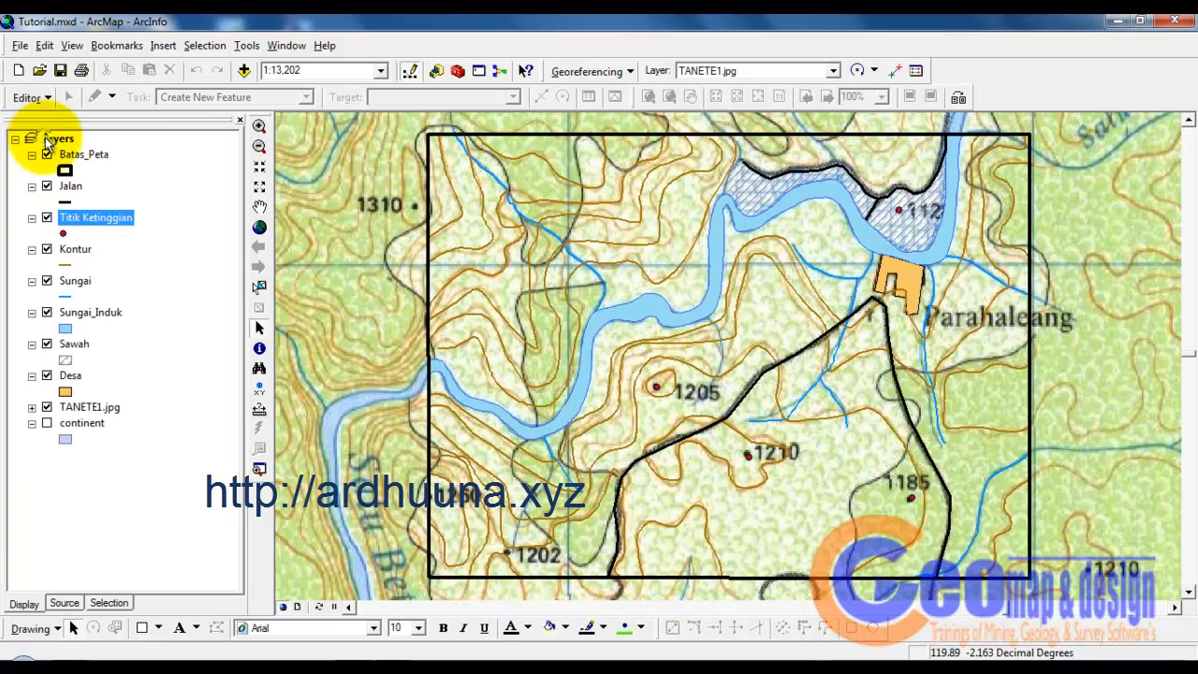
Step: Label the Titik Ketinggian features and check the labels with the TANETE1.jpg layer hidden, restoring its visibility when done
{"action": "right_click", "coordinate": [129, 218]}
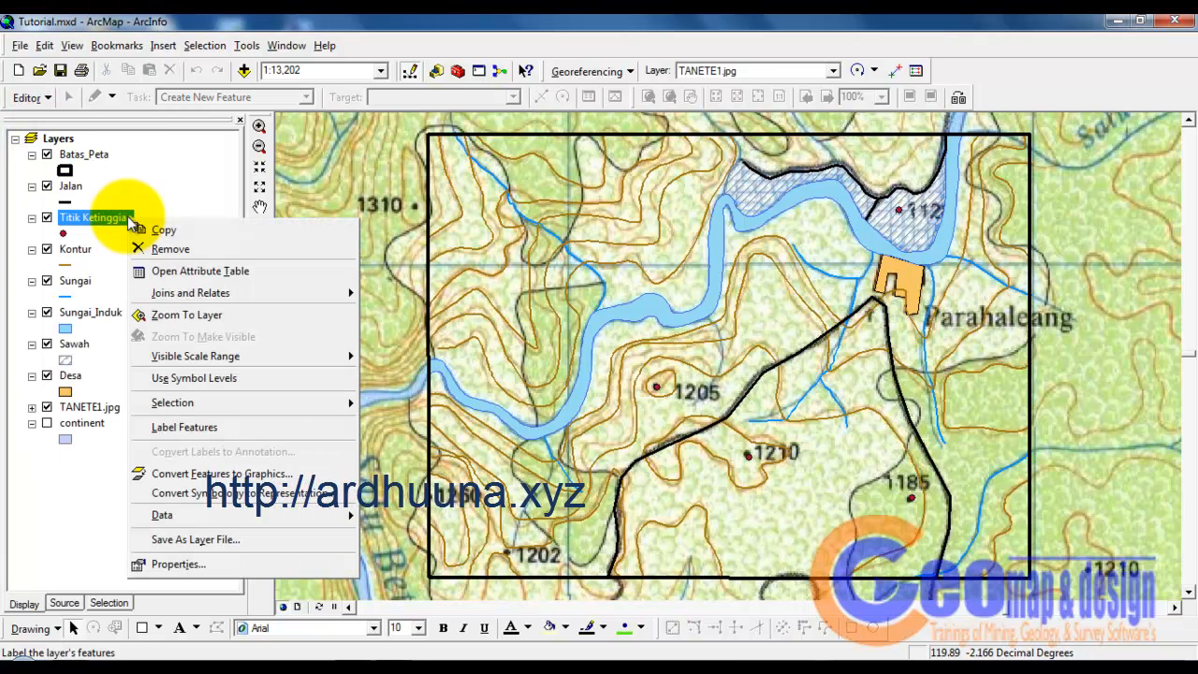
{"action": "left_click", "coordinate": [164, 429]}
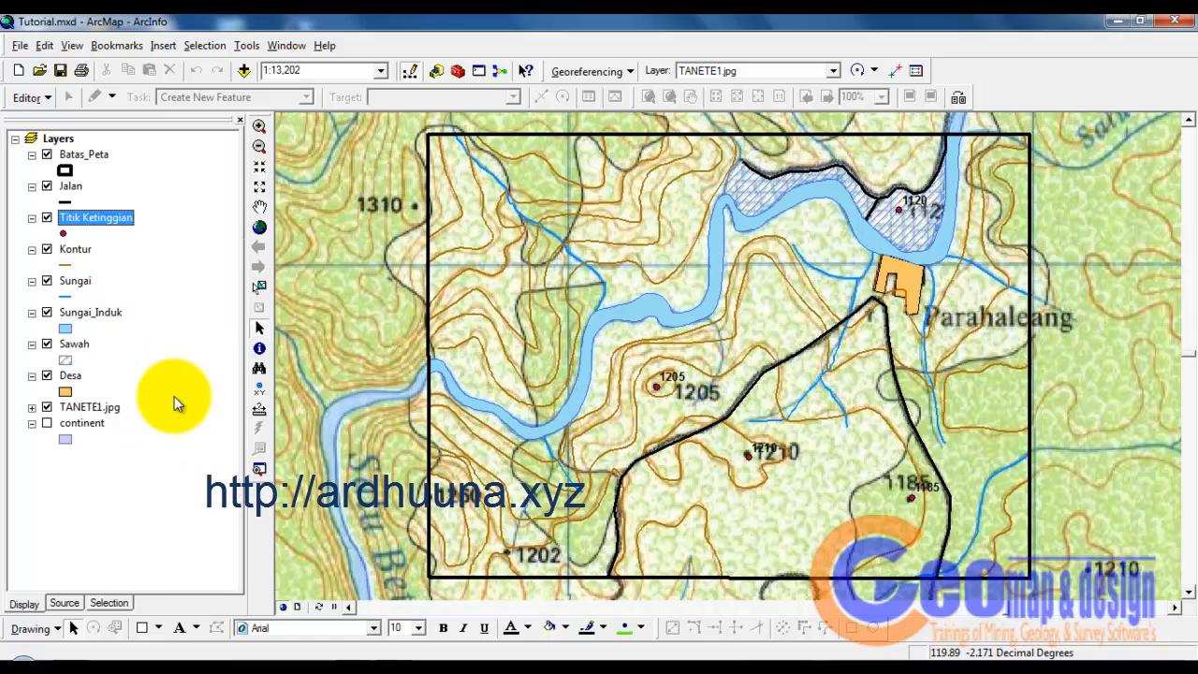
{"action": "left_click", "coordinate": [47, 408]}
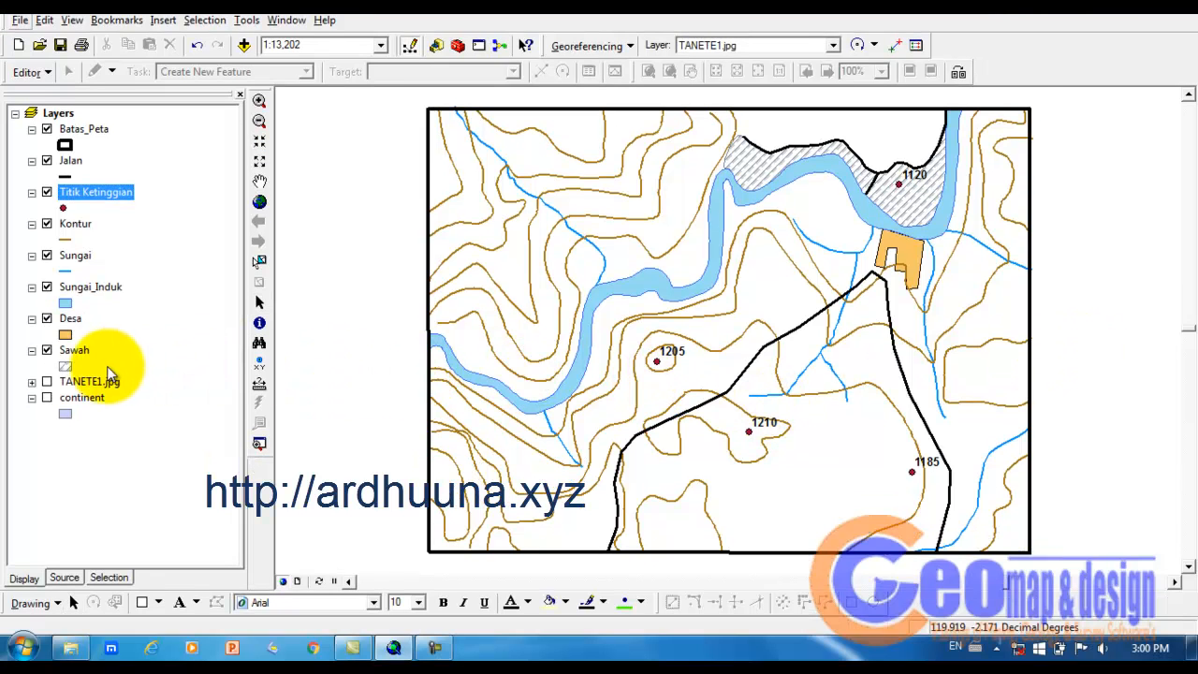
{"action": "left_click", "coordinate": [47, 383]}
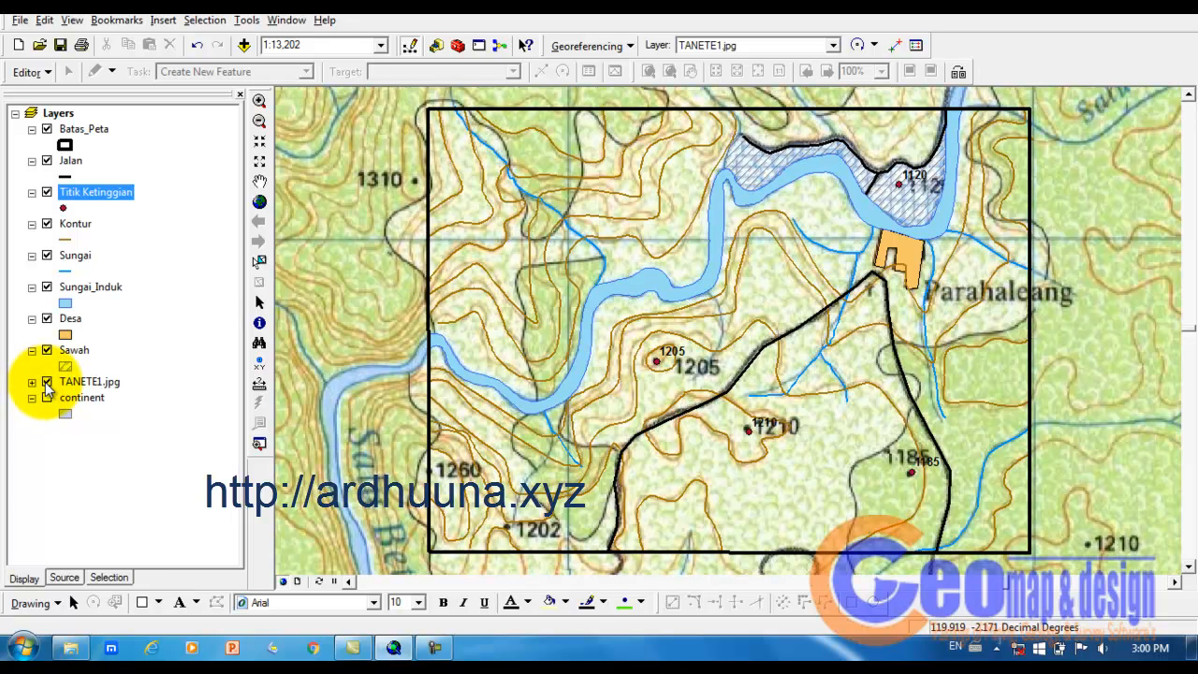
Step: Begin a new field named keterangan in the Titik Ketinggian attribute table
{"action": "right_click", "coordinate": [83, 198]}
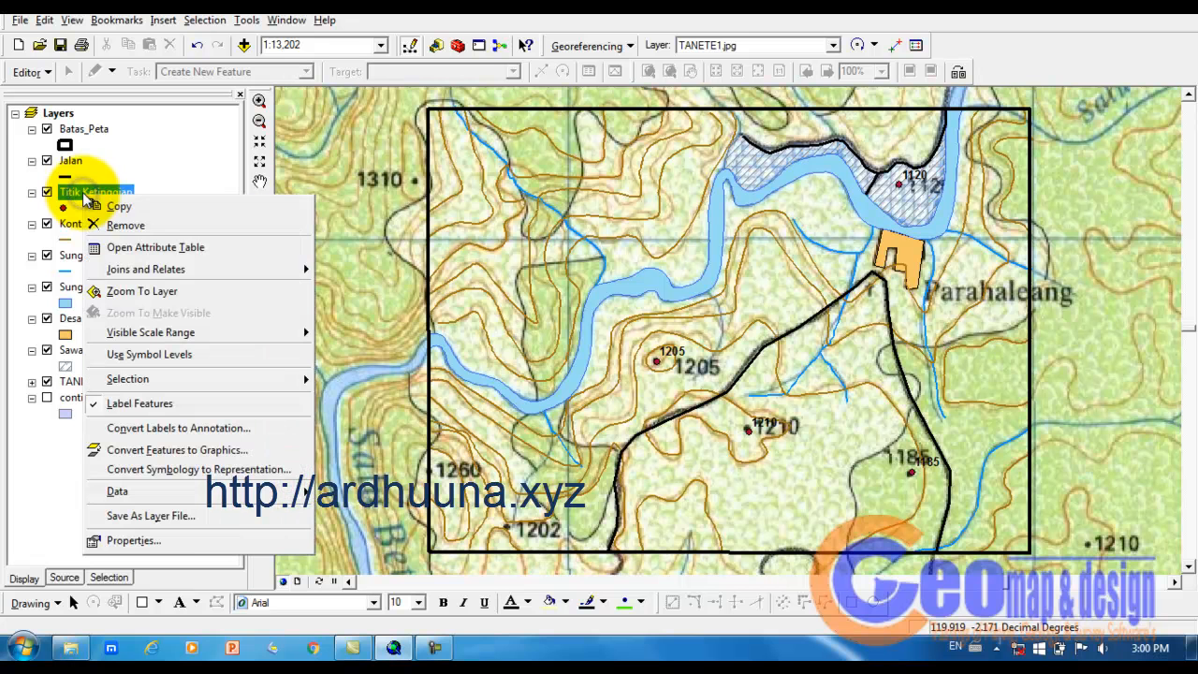
{"action": "left_click", "coordinate": [126, 246]}
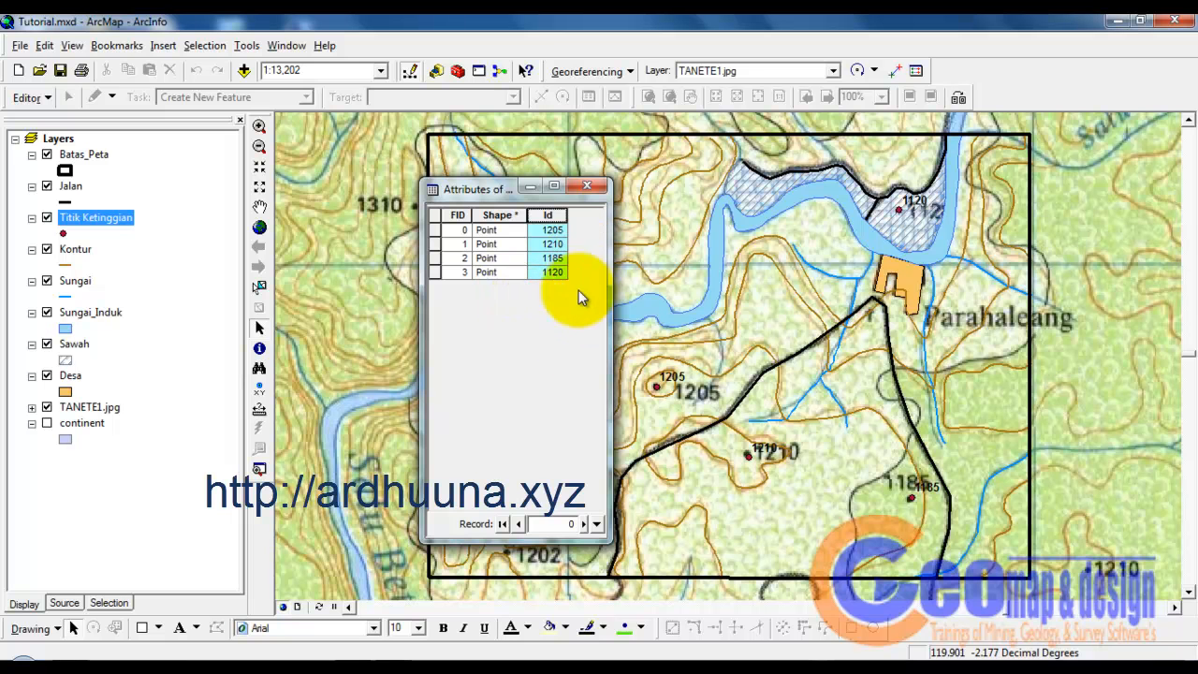
{"action": "left_click", "coordinate": [600, 528]}
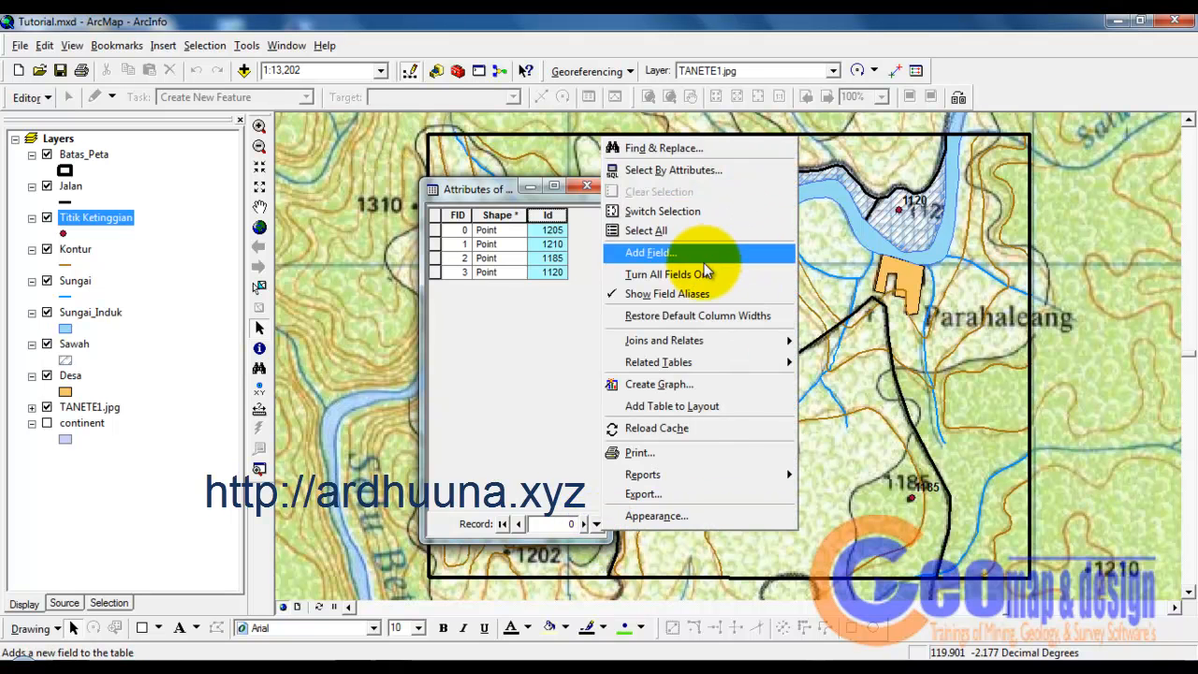
{"action": "left_click", "coordinate": [708, 263]}
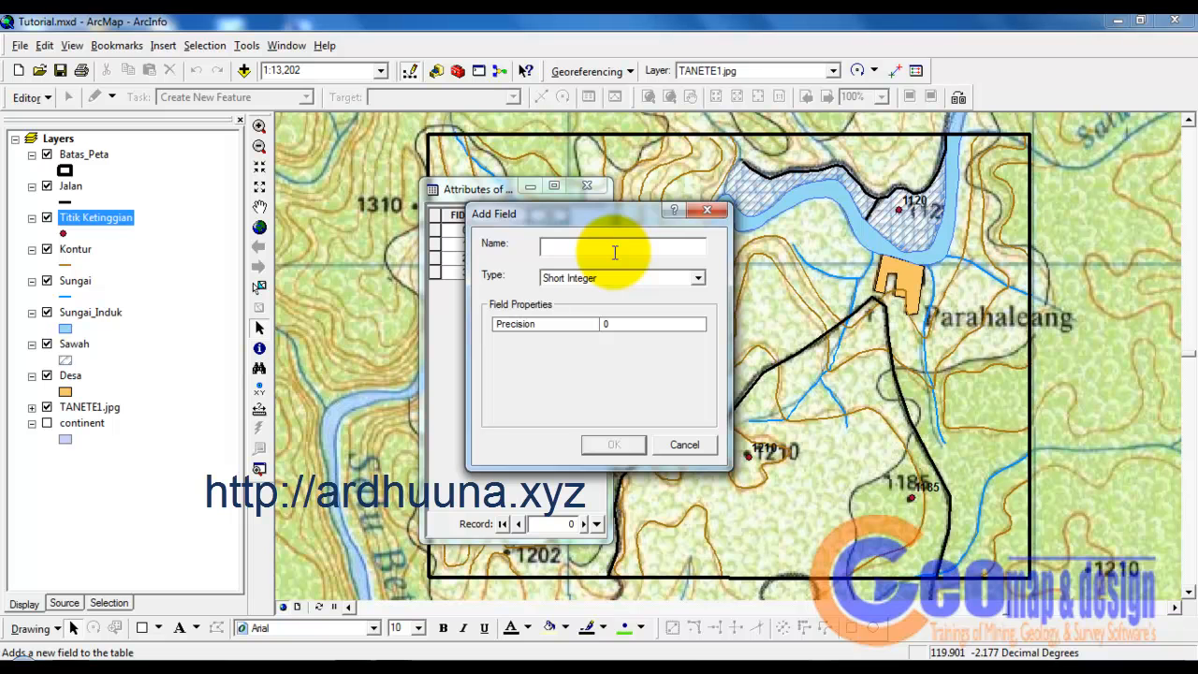
{"action": "type", "text": "eter"}
{"action": "key", "text": "BackSpace"}
{"action": "type", "text": "k"}
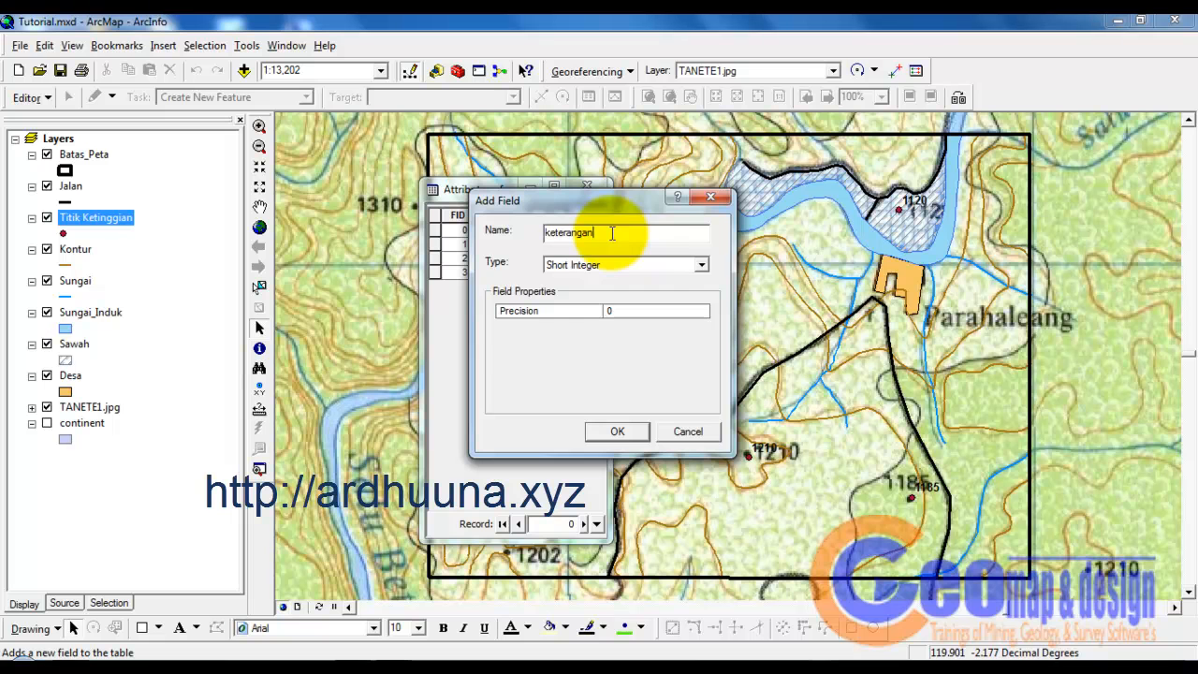
Step: Set the keterangan field's type to Text with a length of 50 and create the field
{"action": "left_click", "coordinate": [702, 265]}
{"action": "left_click", "coordinate": [703, 267]}
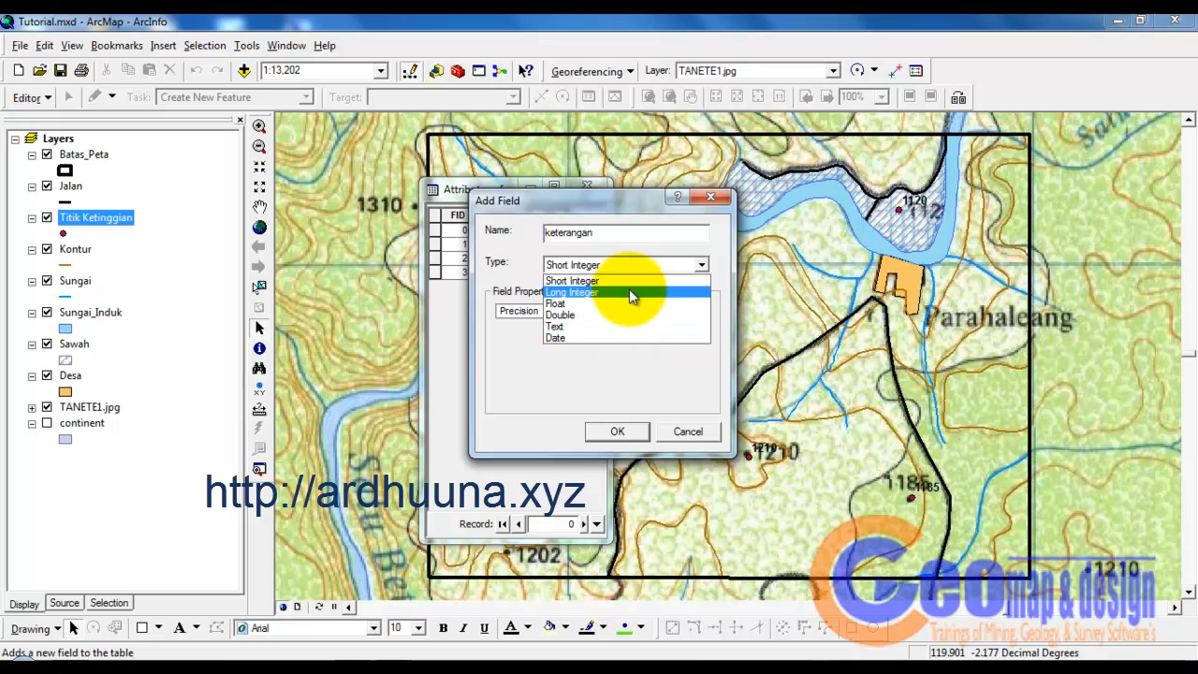
{"action": "left_click", "coordinate": [596, 325]}
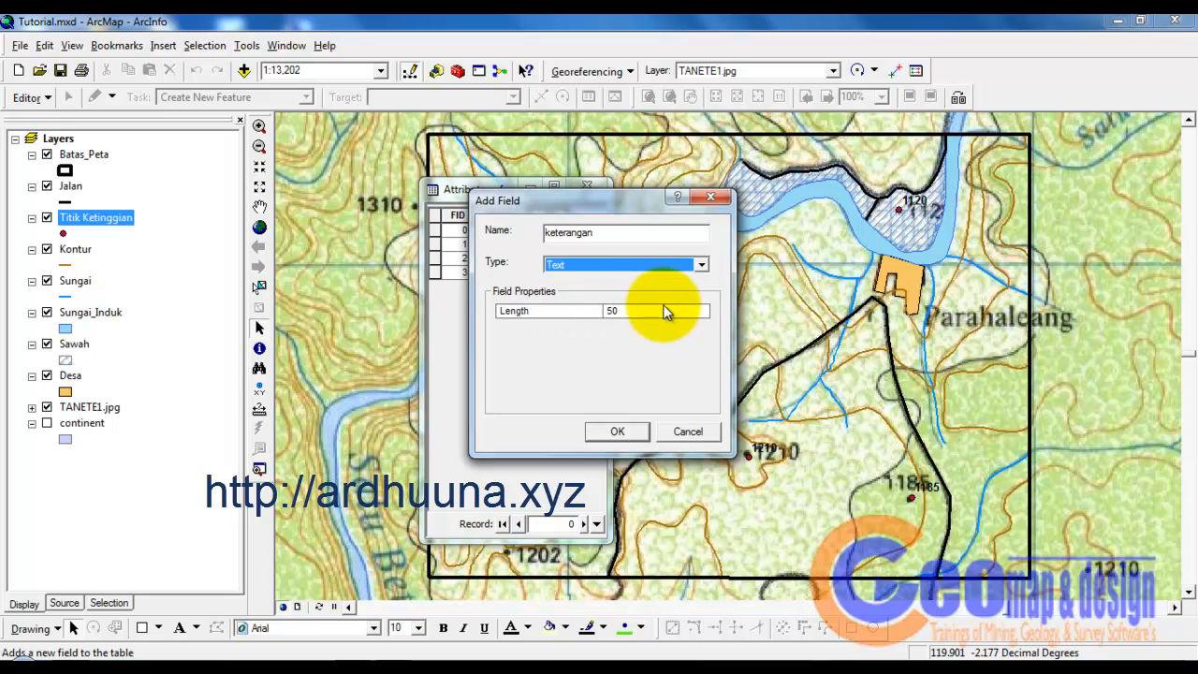
{"action": "left_click", "coordinate": [636, 310]}
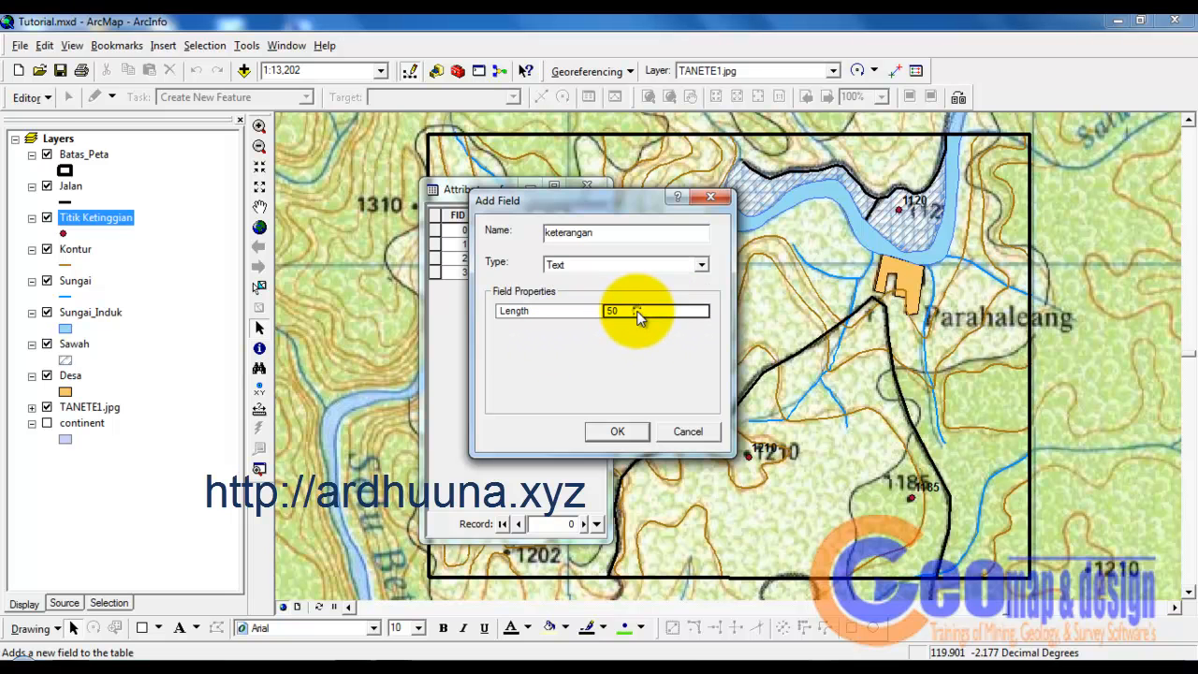
{"action": "double_click", "coordinate": [634, 312]}
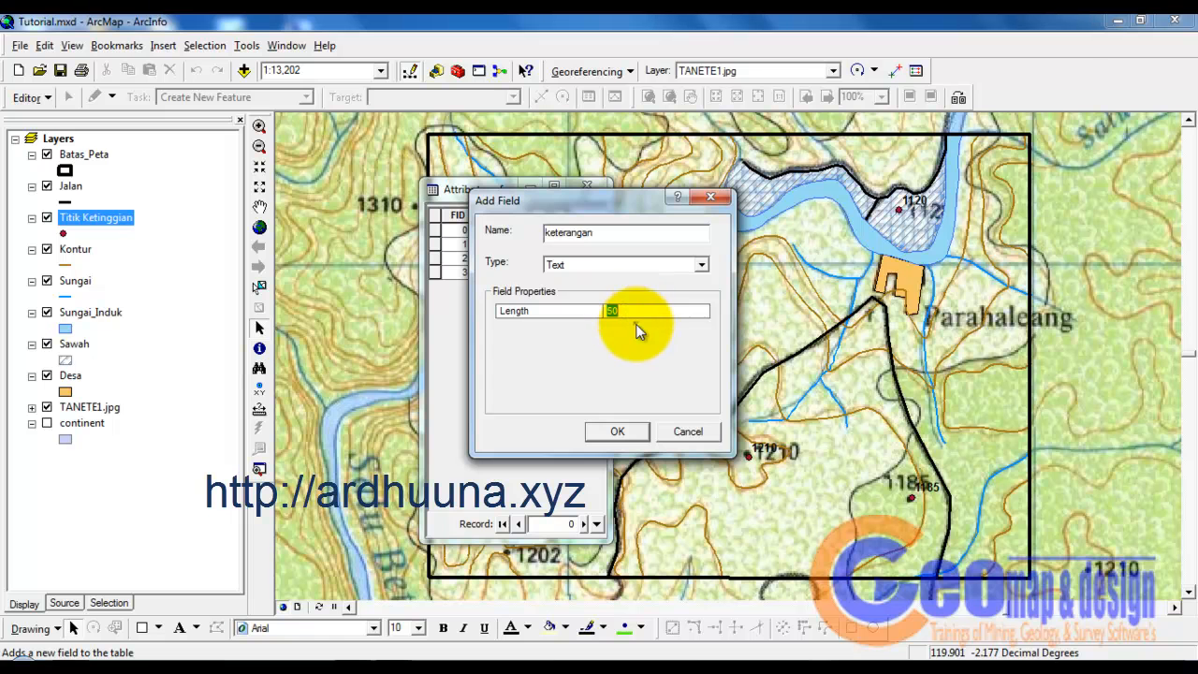
{"action": "left_click", "coordinate": [615, 432]}
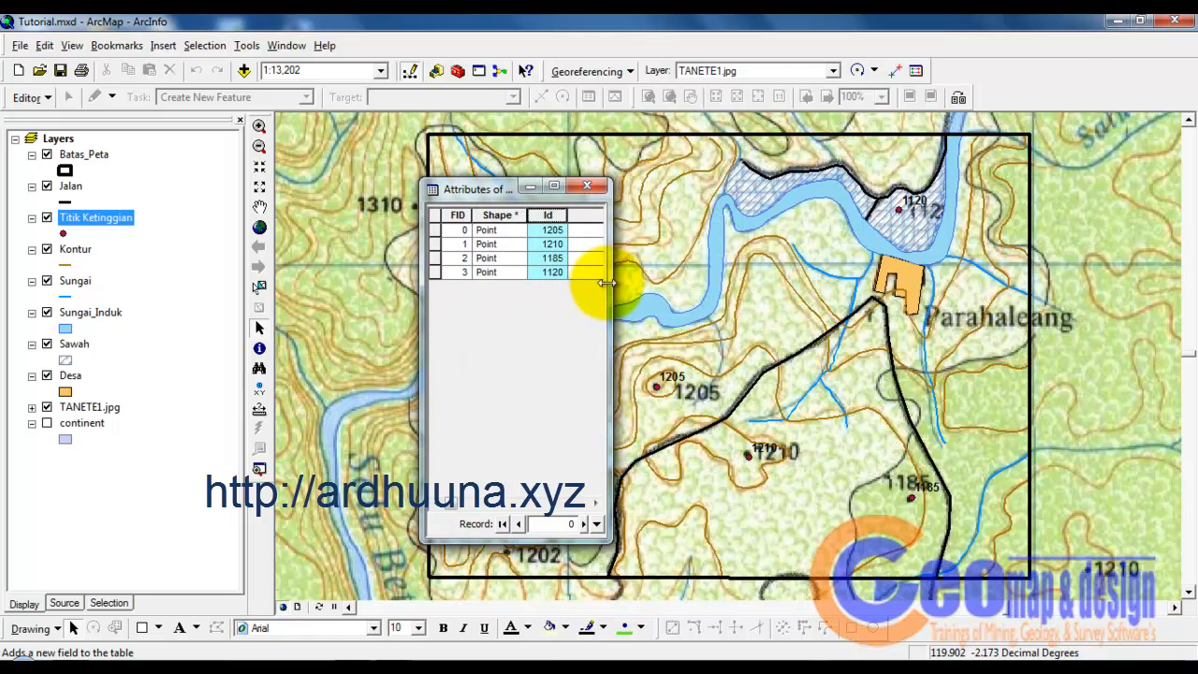
Step: Widen the Titik Ketinggian attribute table so the keterangan column shows beside FID, Shape and Id
{"action": "left_click_drag", "start_coordinate": [609, 283], "coordinate": [842, 292]}
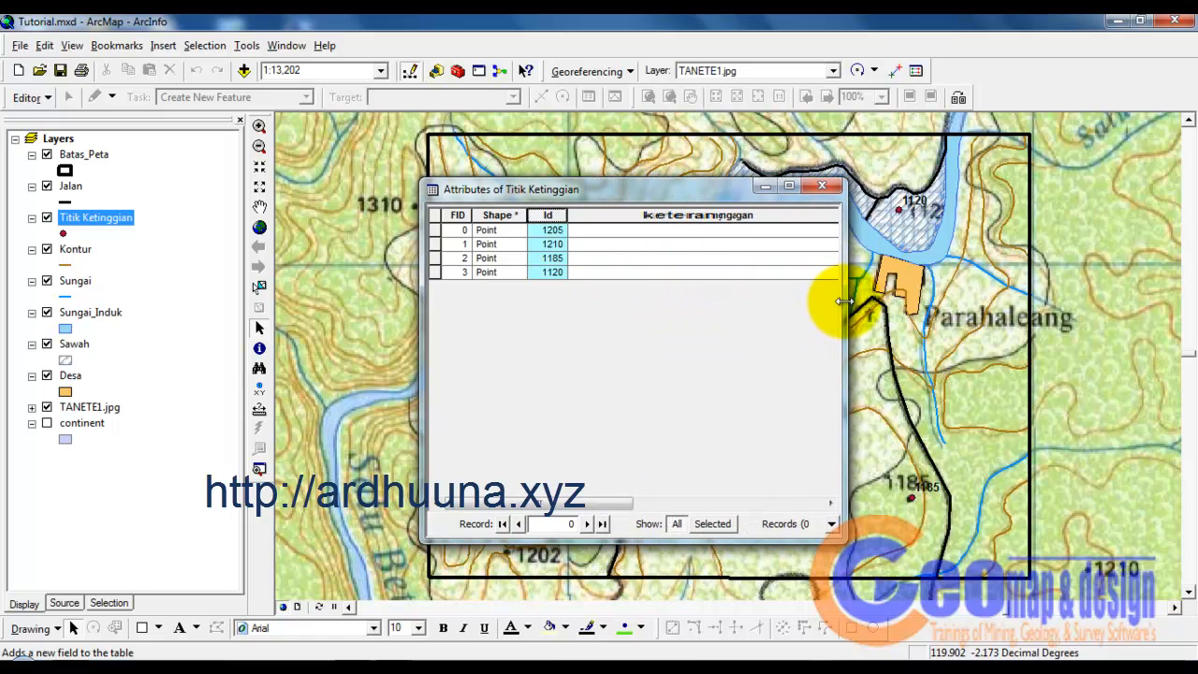
{"action": "left_click", "coordinate": [600, 230]}
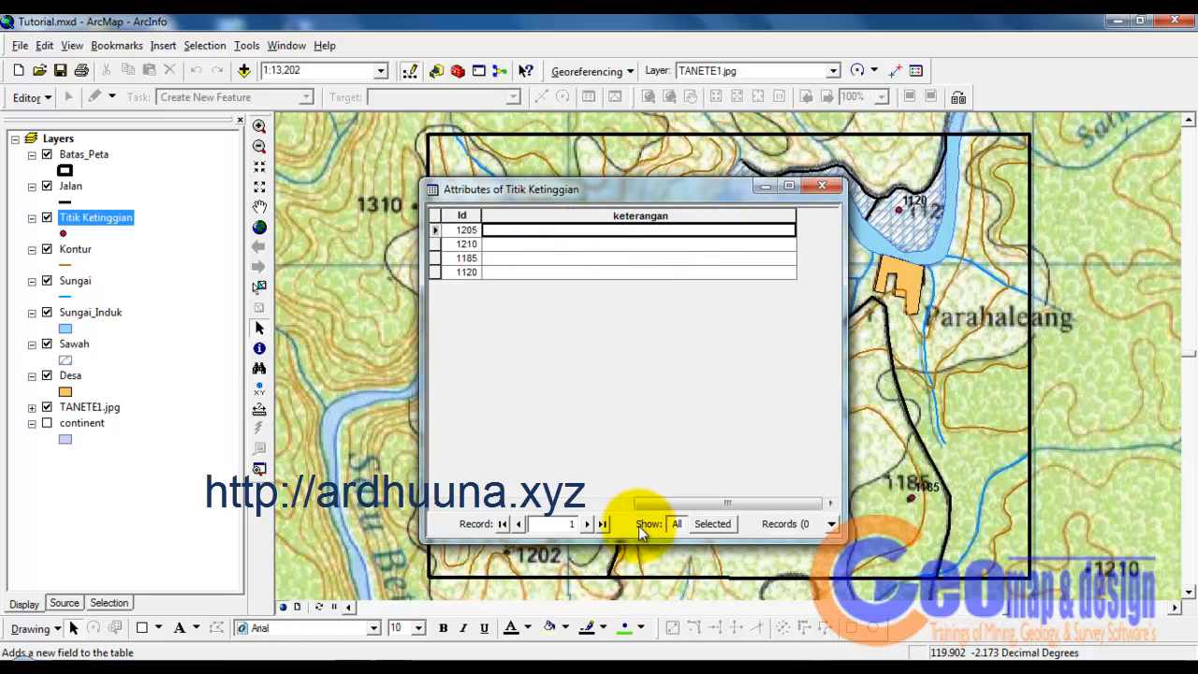
{"action": "left_click_drag", "start_coordinate": [650, 504], "coordinate": [510, 504]}
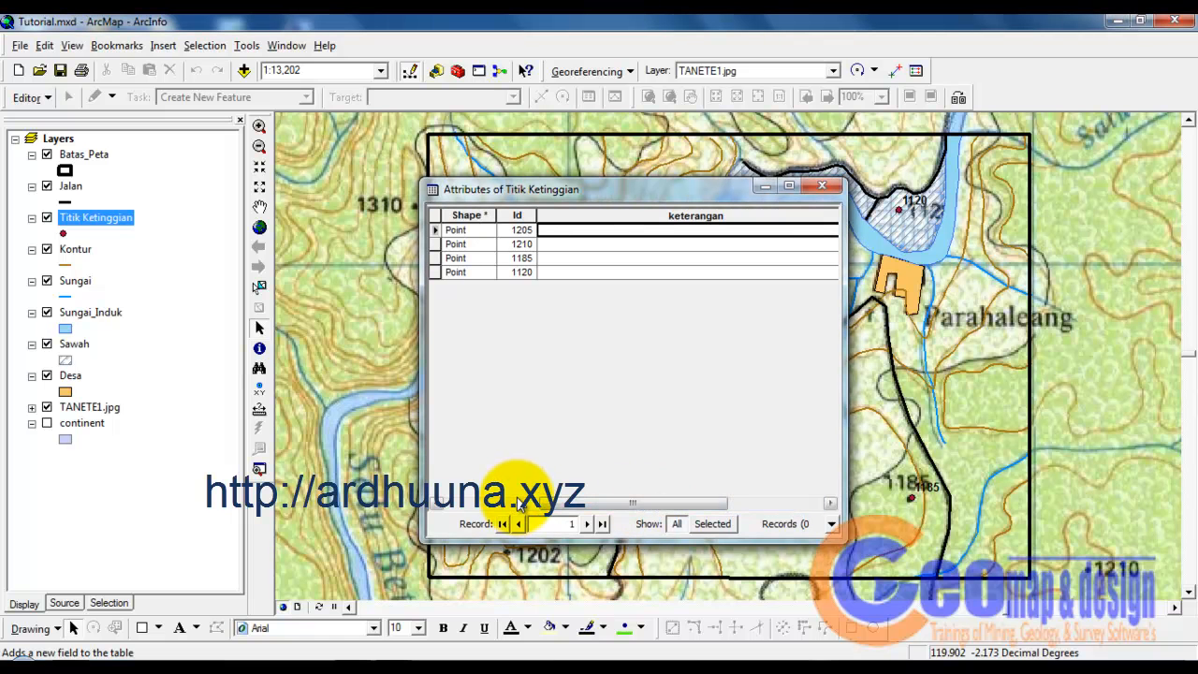
{"action": "left_click_drag", "start_coordinate": [557, 505], "coordinate": [479, 503]}
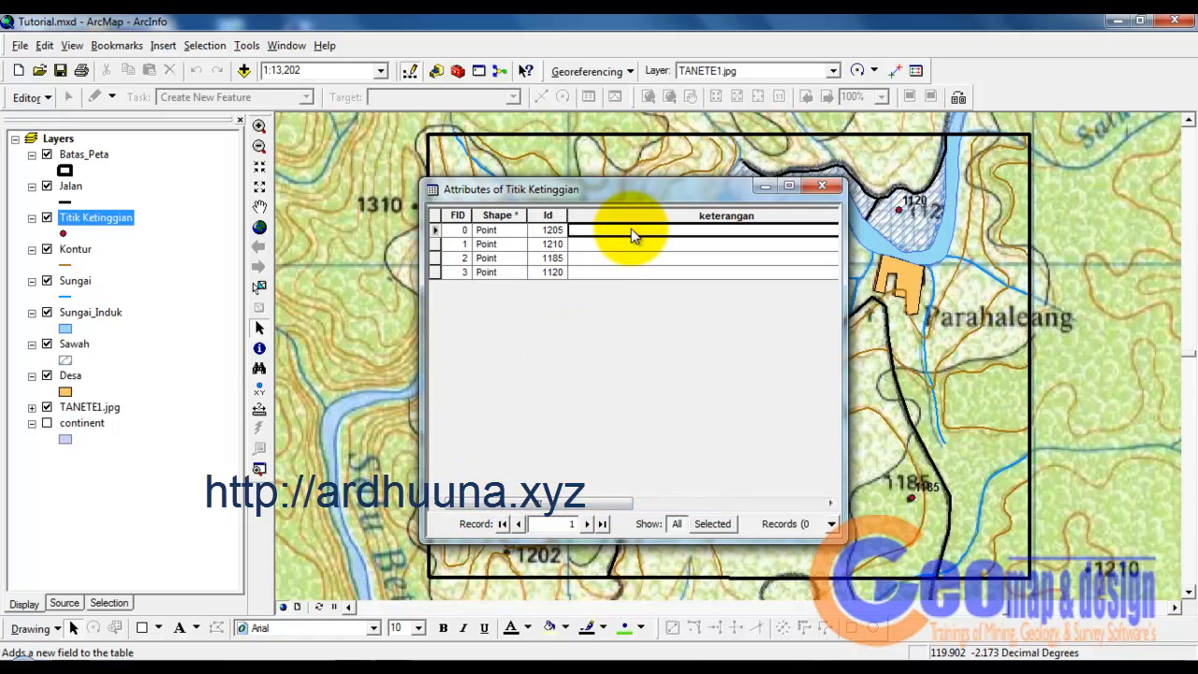
Step: Start an edit session on the D:\PROJECTS\ARCGIS shapefiles with the attribute table still open
{"action": "left_click", "coordinate": [40, 97]}
{"action": "left_click", "coordinate": [51, 120]}
{"action": "left_click", "coordinate": [416, 233]}
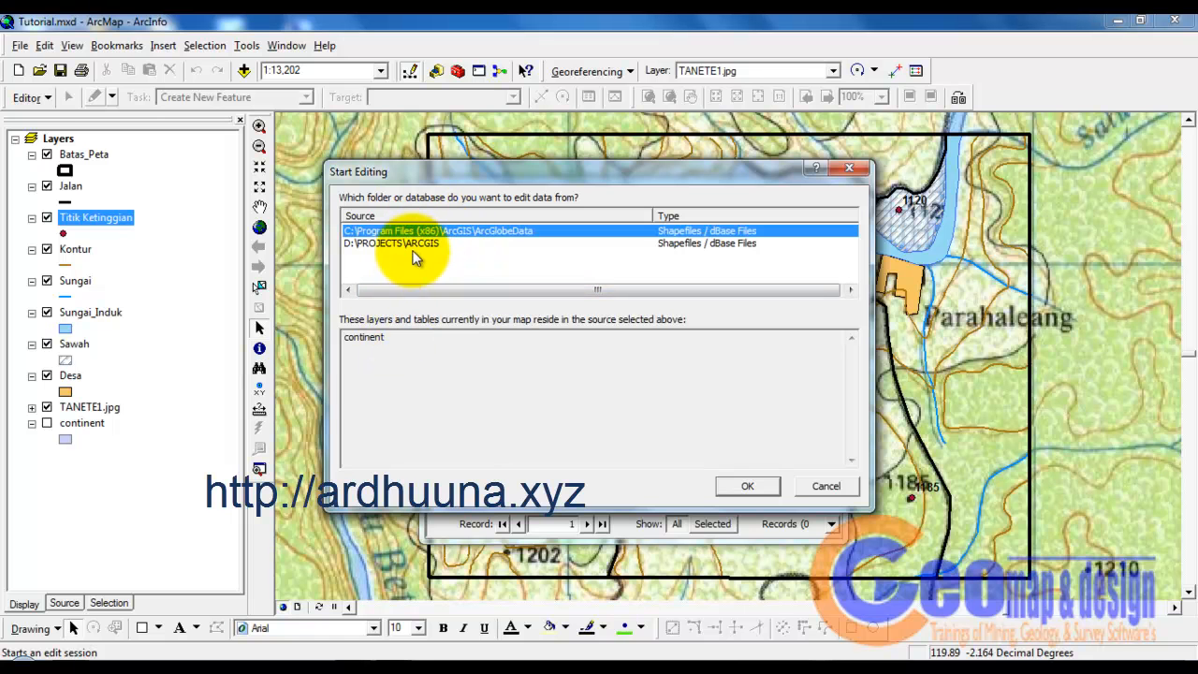
{"action": "left_click", "coordinate": [413, 245]}
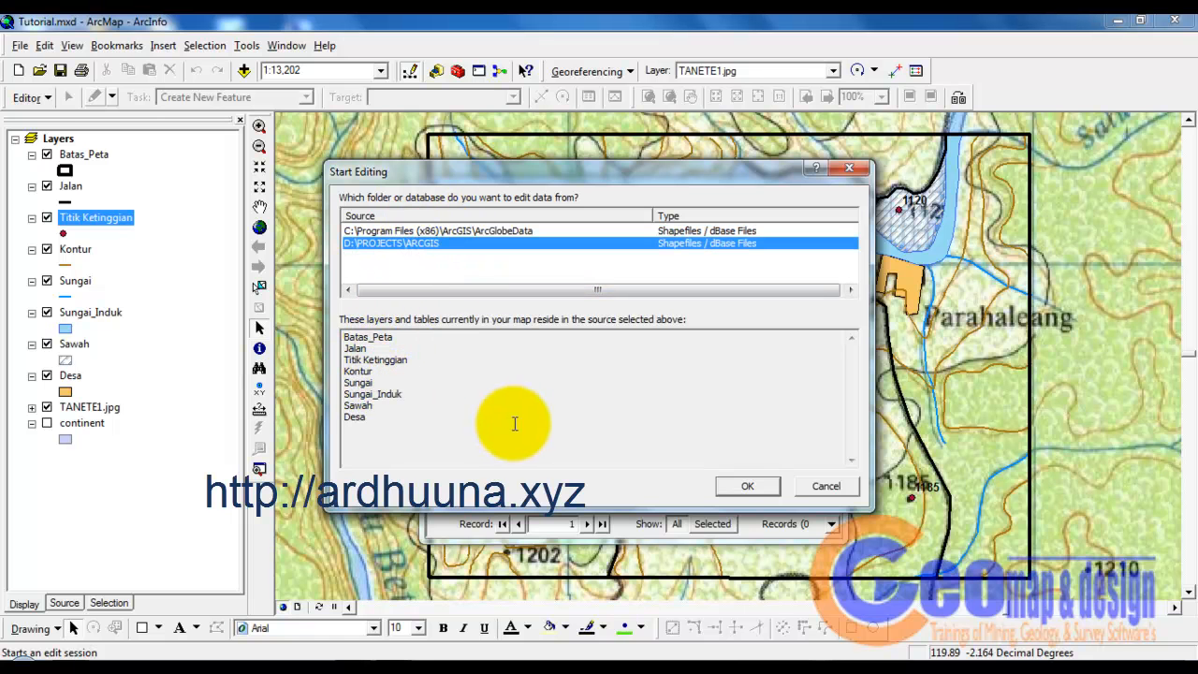
{"action": "left_click", "coordinate": [735, 486]}
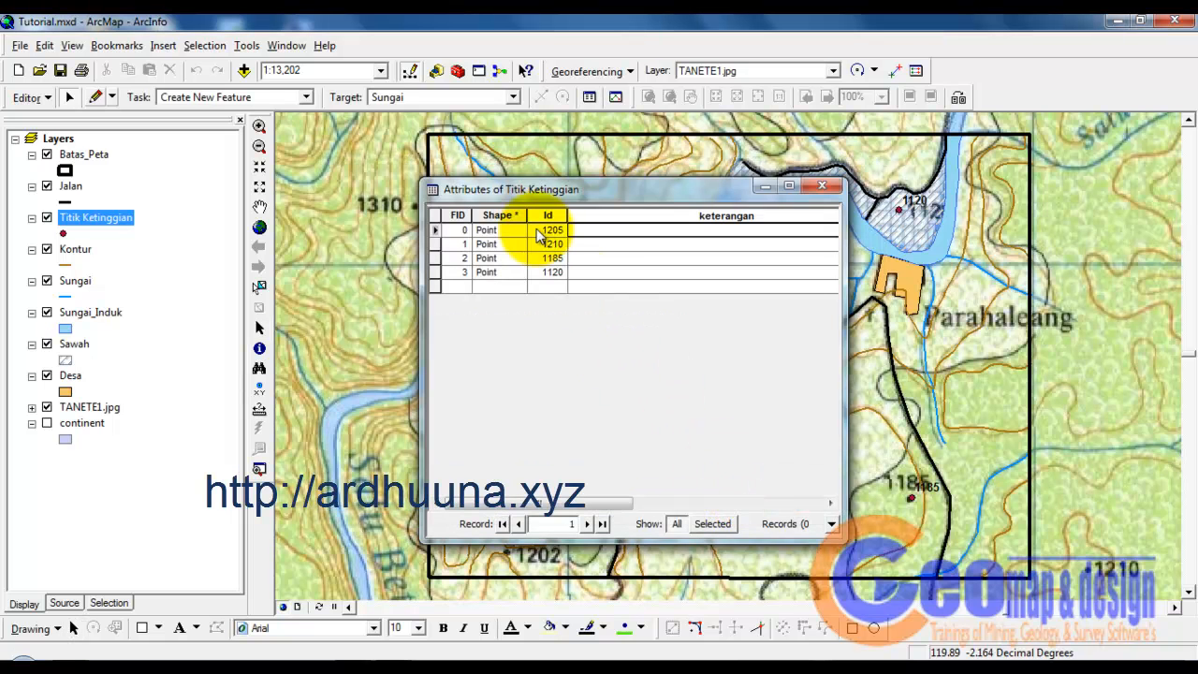
Step: Highlight the record with Id 1205, move the table clear of its point, and set its keterangan to "Titik 1"
{"action": "left_click", "coordinate": [436, 230]}
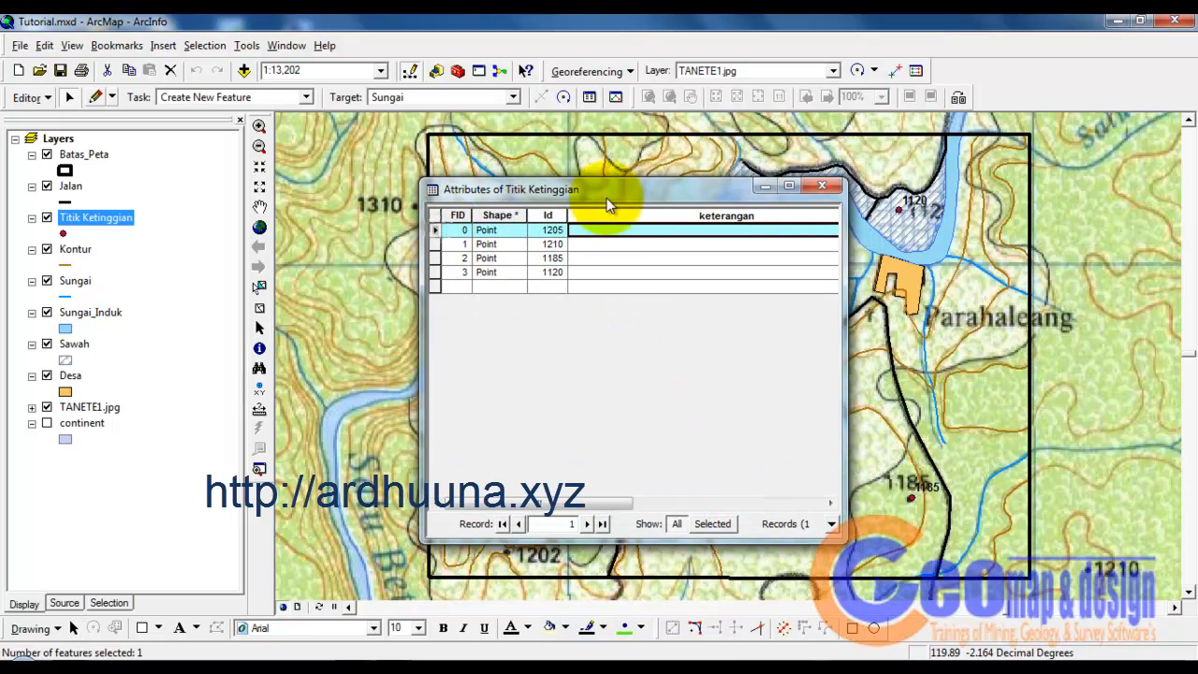
{"action": "left_click_drag", "start_coordinate": [609, 191], "coordinate": [356, 159]}
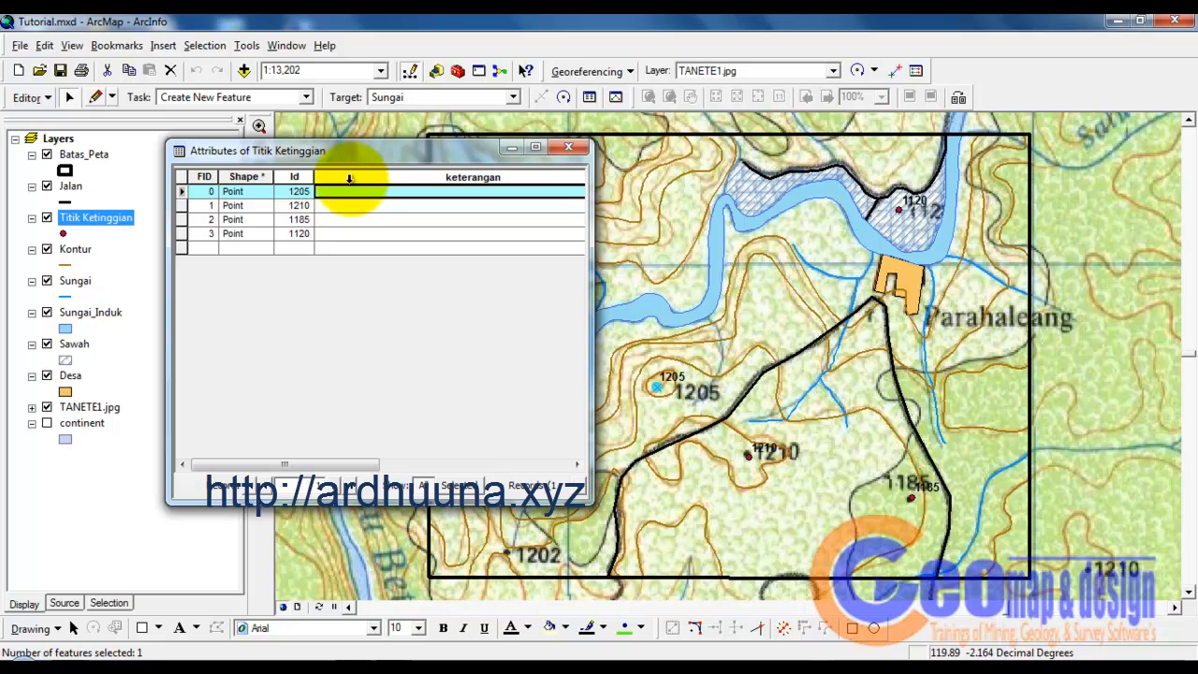
{"action": "left_click", "coordinate": [344, 194]}
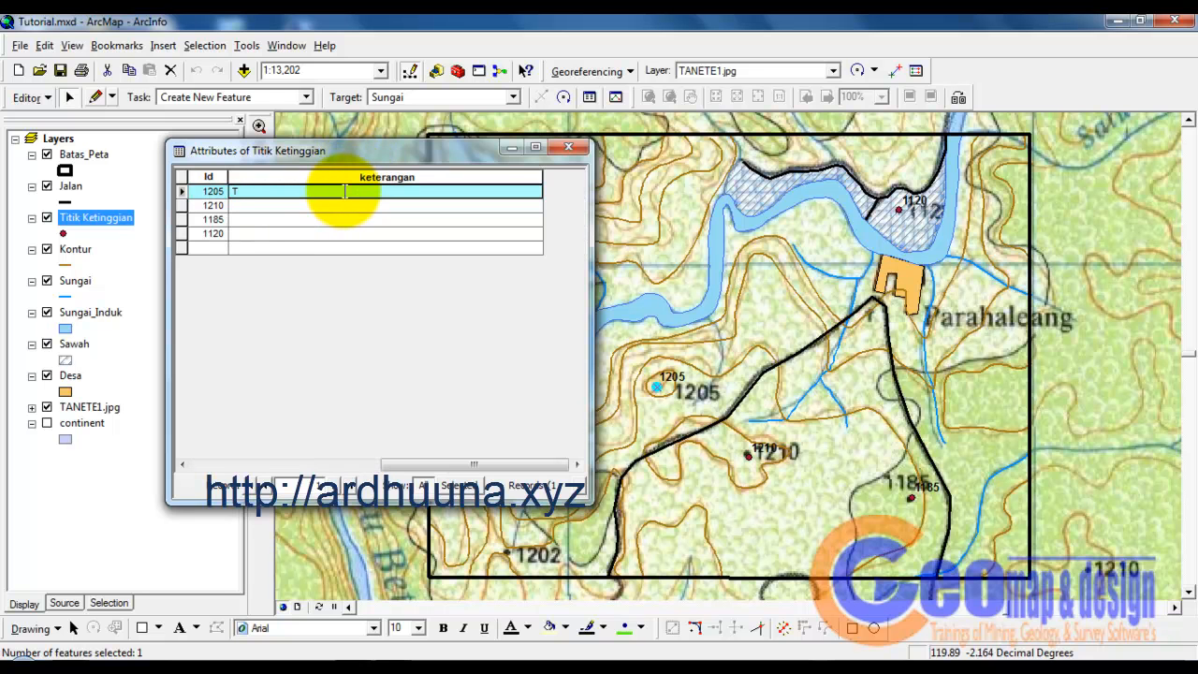
{"action": "type", "text": "Titik"}
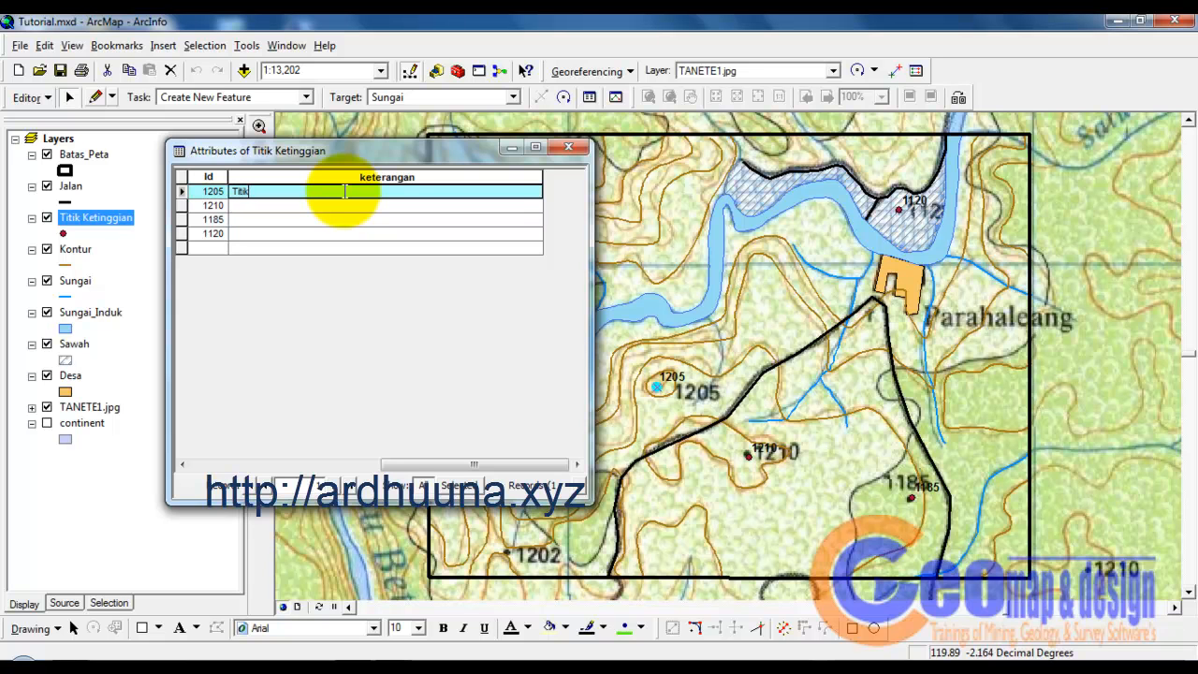
{"action": "type", "text": " 1"}
Step: Set keterangan to "titik 2" for the record with Id 1210 and "titik 3" for Id 1185
{"action": "left_click", "coordinate": [343, 207]}
{"action": "left_click", "coordinate": [344, 210]}
{"action": "type", "text": "tit"}
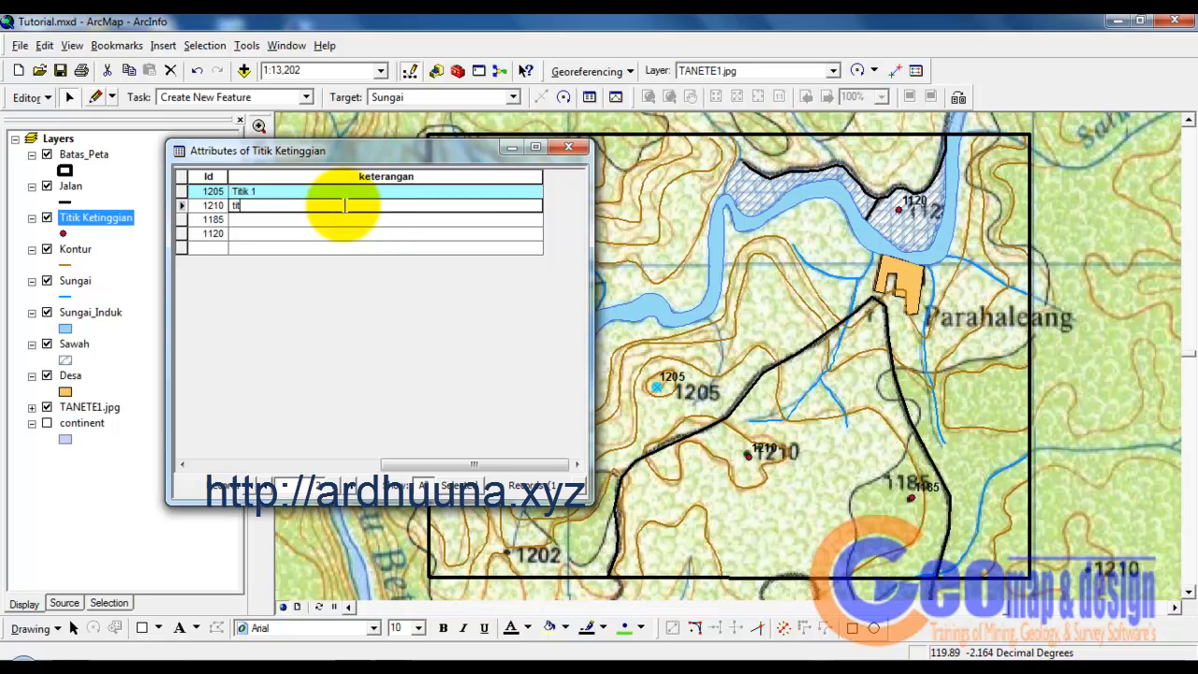
{"action": "type", "text": "ik 2"}
{"action": "left_click", "coordinate": [342, 224]}
{"action": "type", "text": "titik 3"}
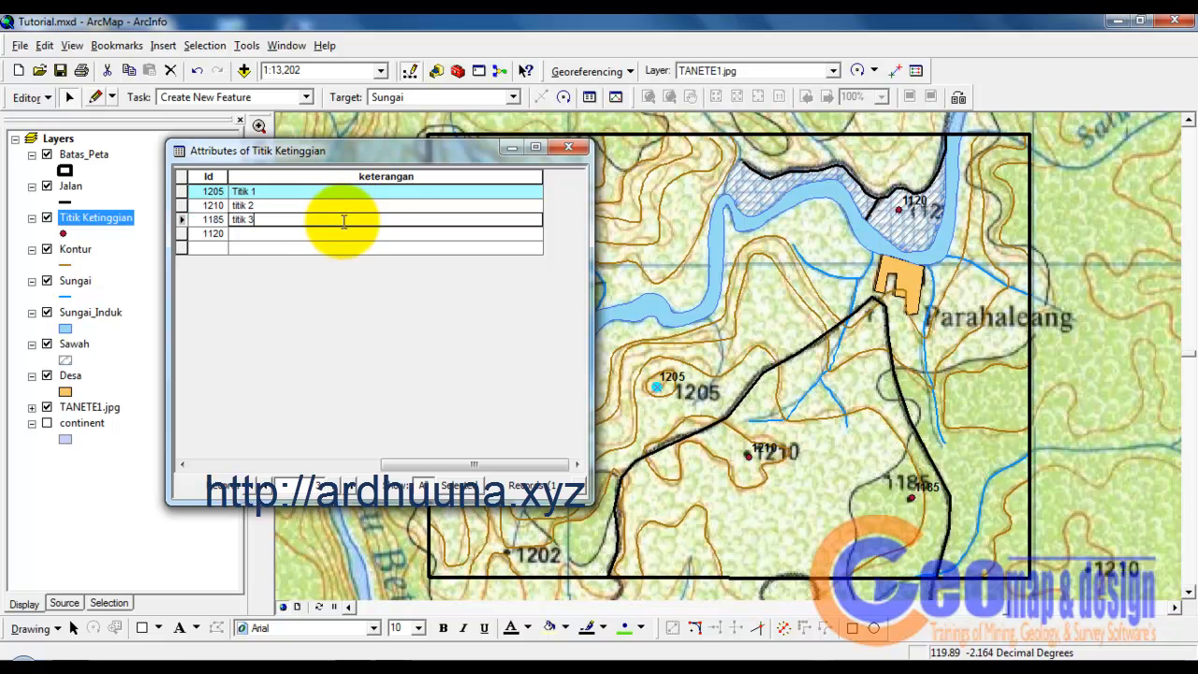
Step: Set keterangan to "titik 4" for the record with Id 1120 and review all columns of the table
{"action": "left_click", "coordinate": [319, 235]}
{"action": "type", "text": "ttitik"}
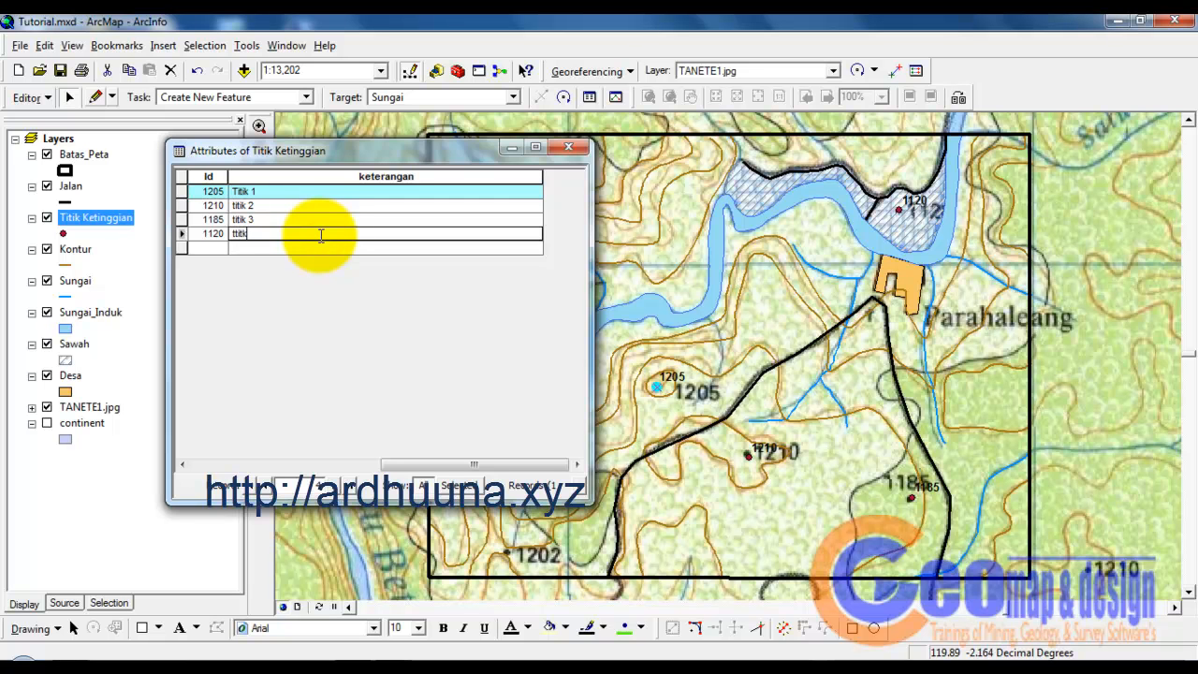
{"action": "key", "text": "BackSpace"}
{"action": "key", "text": "BackSpace"}
{"action": "key", "text": "BackSpace"}
{"action": "key", "text": "BackSpace"}
{"action": "key", "text": "BackSpace"}
{"action": "type", "text": "itik 4"}
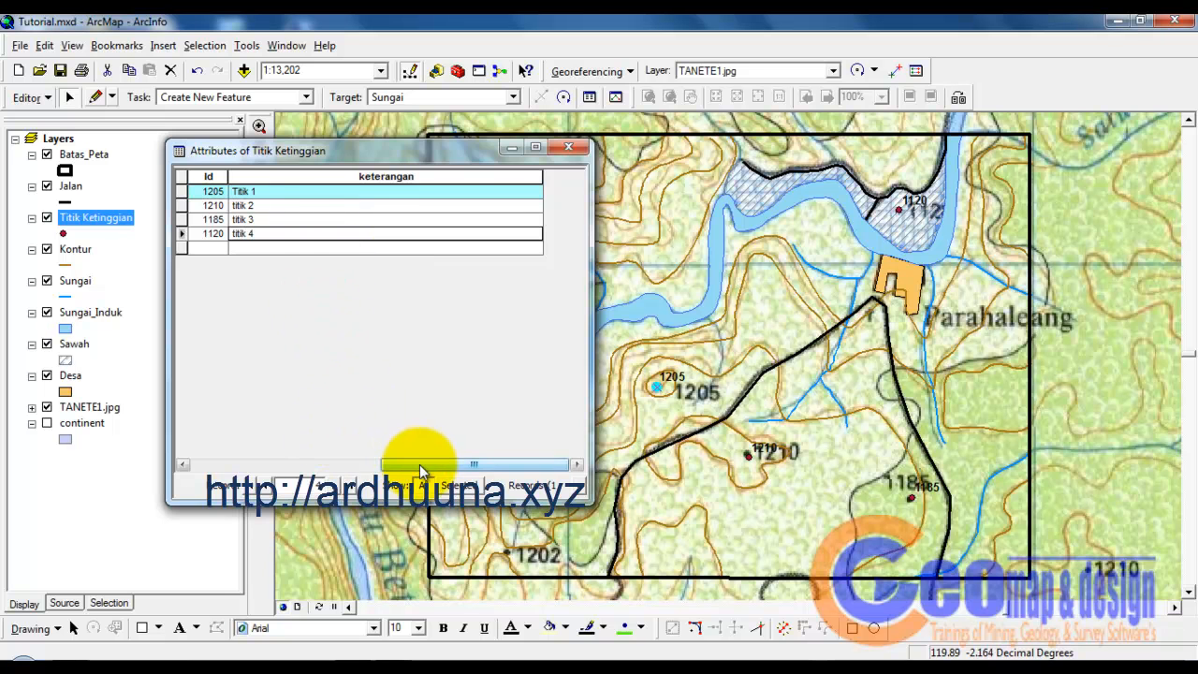
{"action": "left_click_drag", "start_coordinate": [420, 468], "coordinate": [210, 444]}
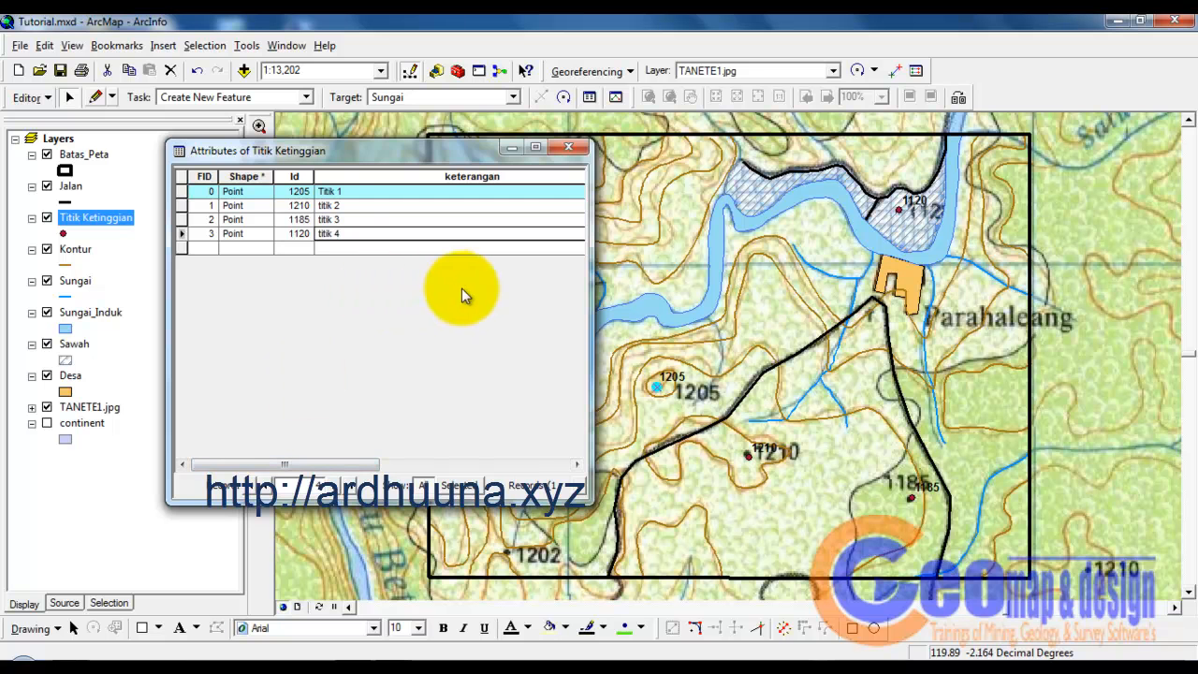
Step: Close the Titik Ketinggian attribute table and stop the edit session, saving the edits
{"action": "left_click", "coordinate": [558, 151]}
{"action": "left_click", "coordinate": [37, 100]}
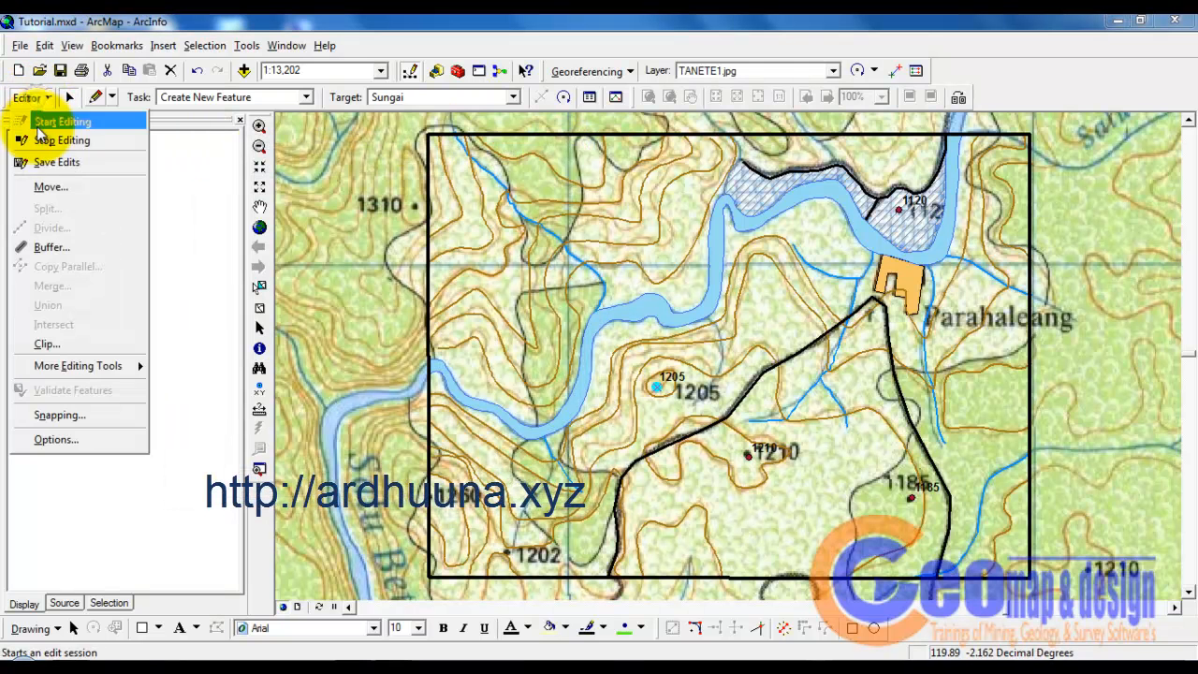
{"action": "left_click", "coordinate": [28, 140]}
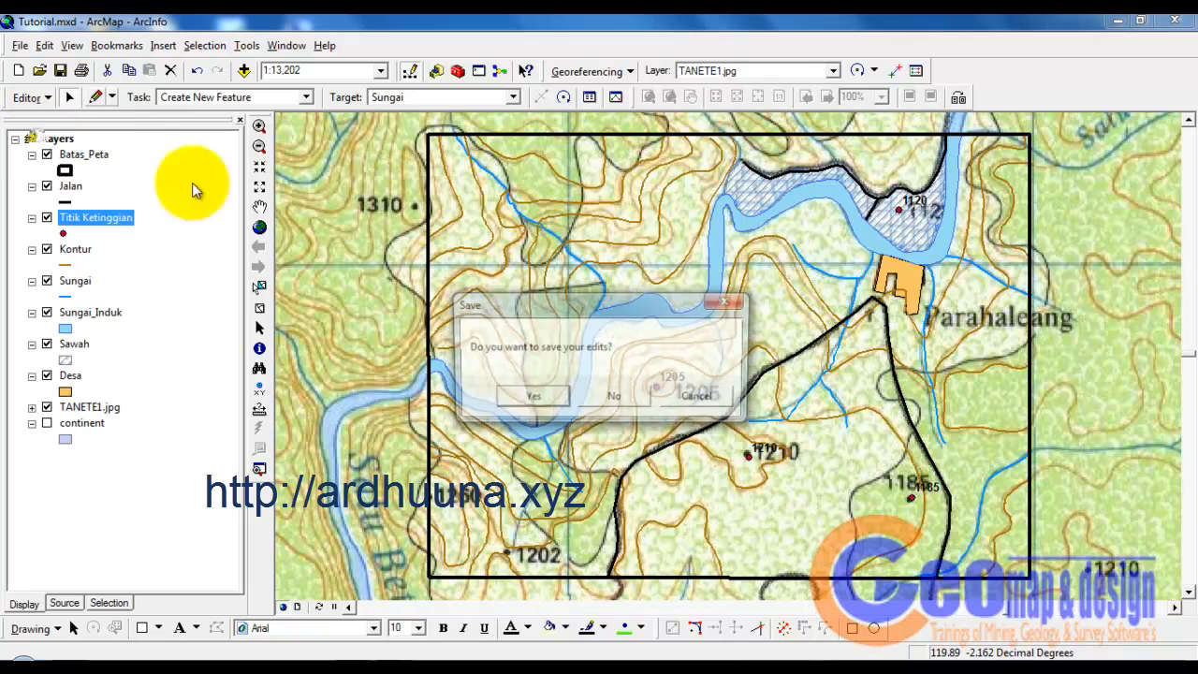
{"action": "left_click", "coordinate": [530, 397]}
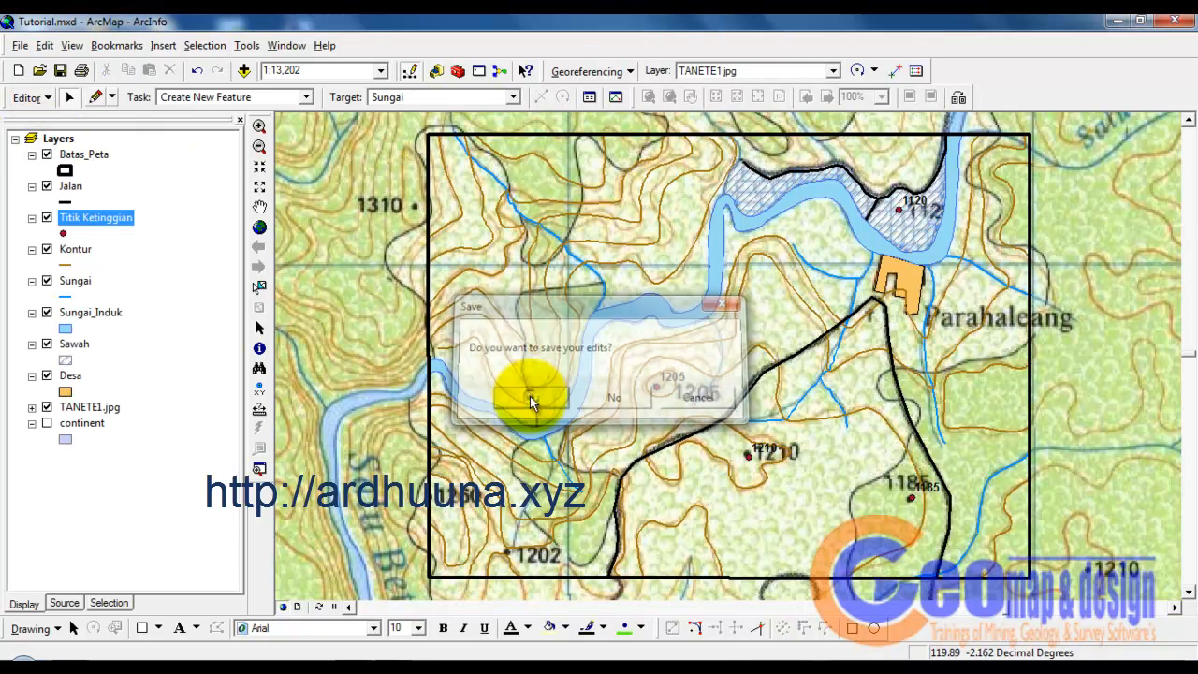
Step: Hide the TANETE1.jpg base image so only the digitized layers are displayed
{"action": "left_click", "coordinate": [47, 407]}
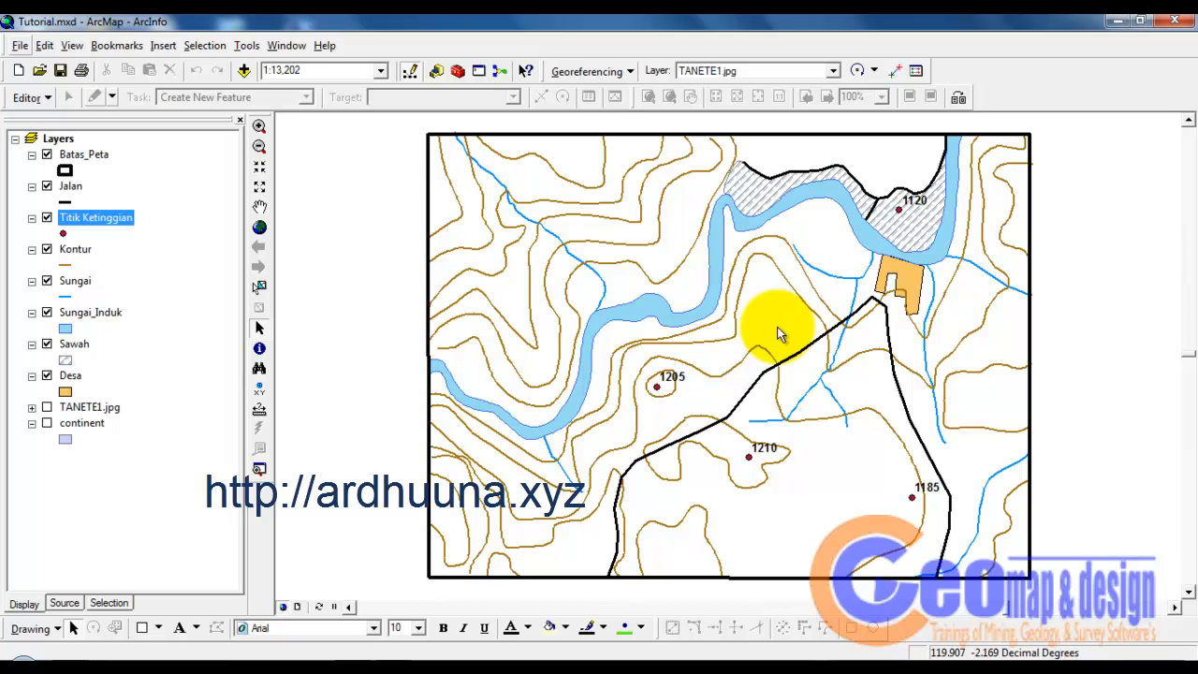
Step: Set the Titik Ketinggian label field to keterangan, apply it, and move the properties dialog clear of the map
{"action": "left_click", "coordinate": [96, 218]}
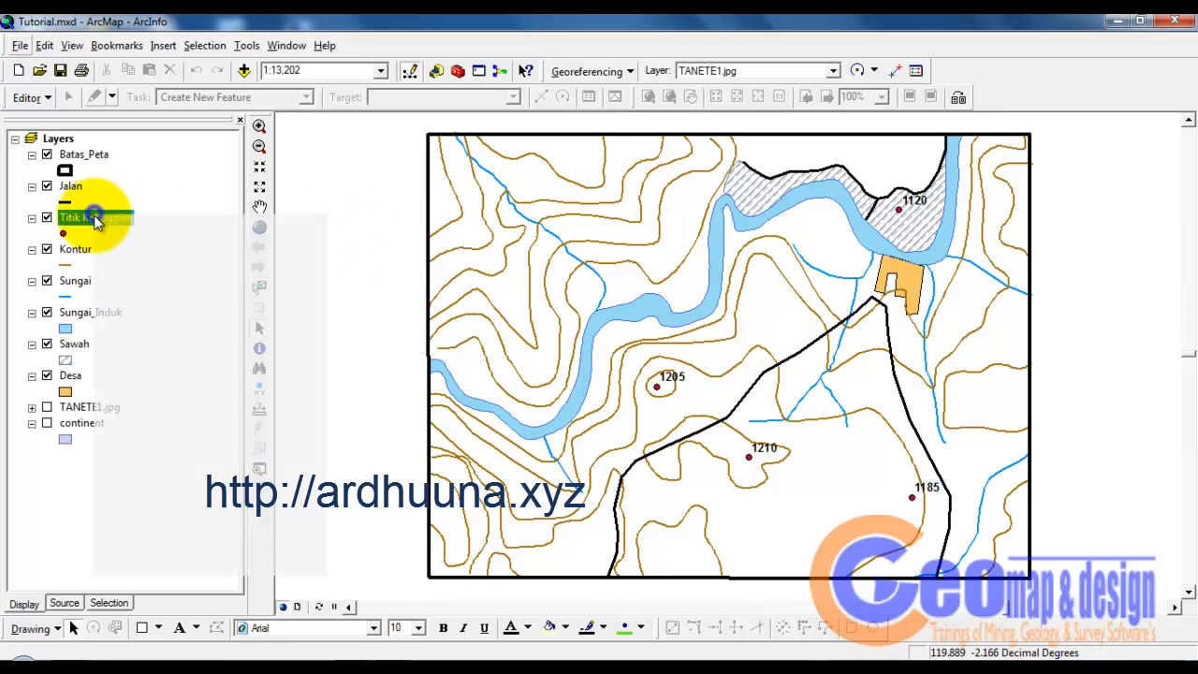
{"action": "right_click", "coordinate": [97, 218]}
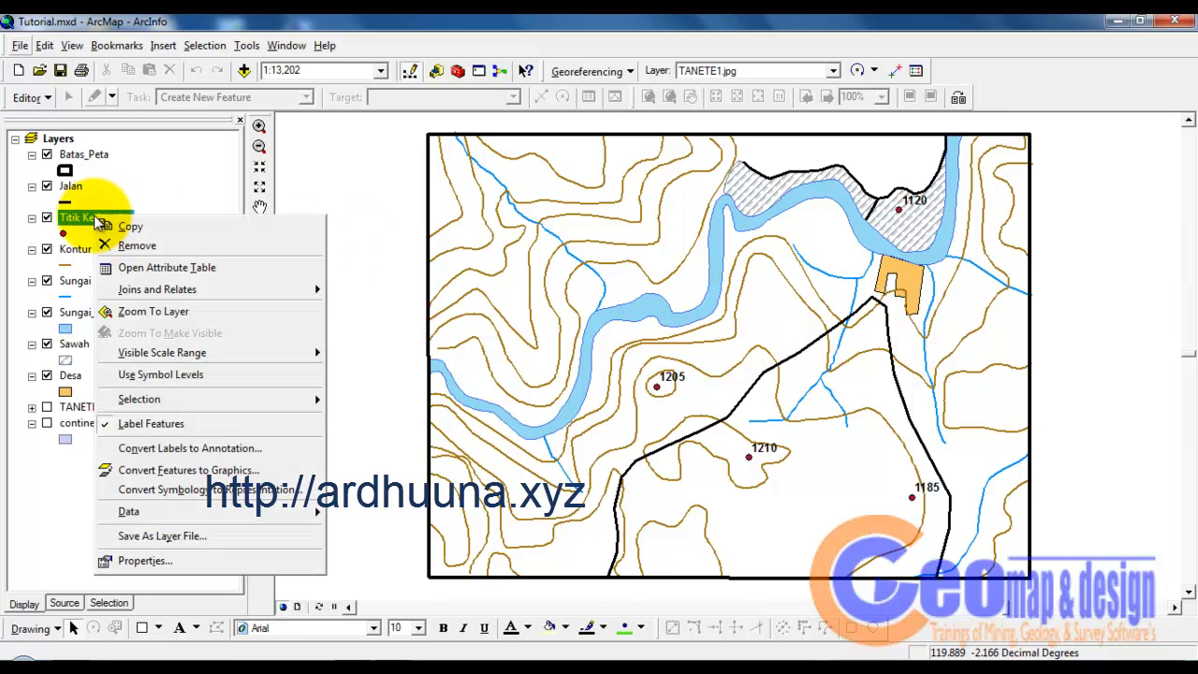
{"action": "left_click", "coordinate": [141, 562]}
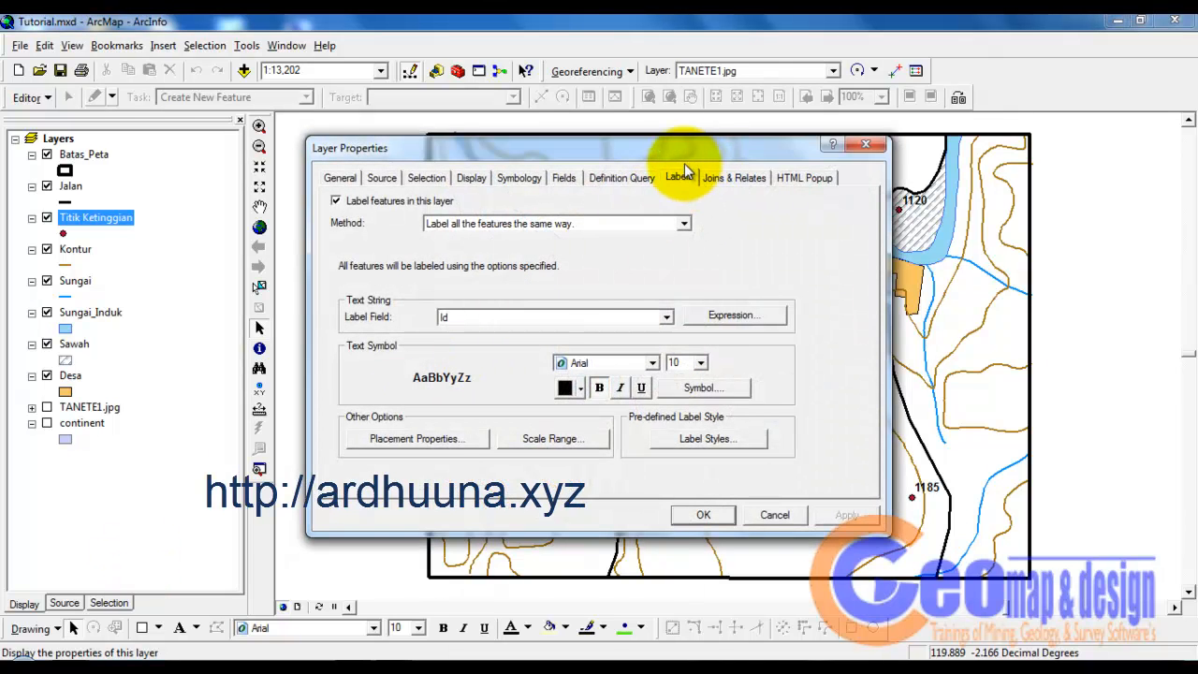
{"action": "left_click_drag", "start_coordinate": [683, 149], "coordinate": [430, 150]}
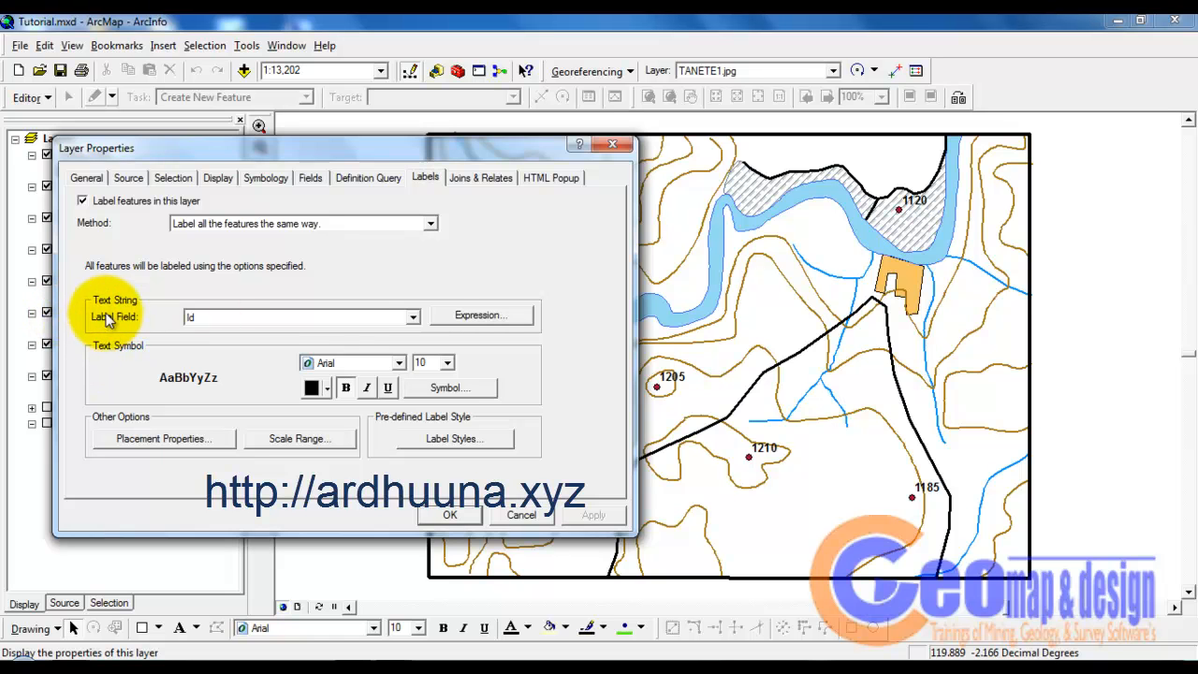
{"action": "left_click", "coordinate": [410, 318]}
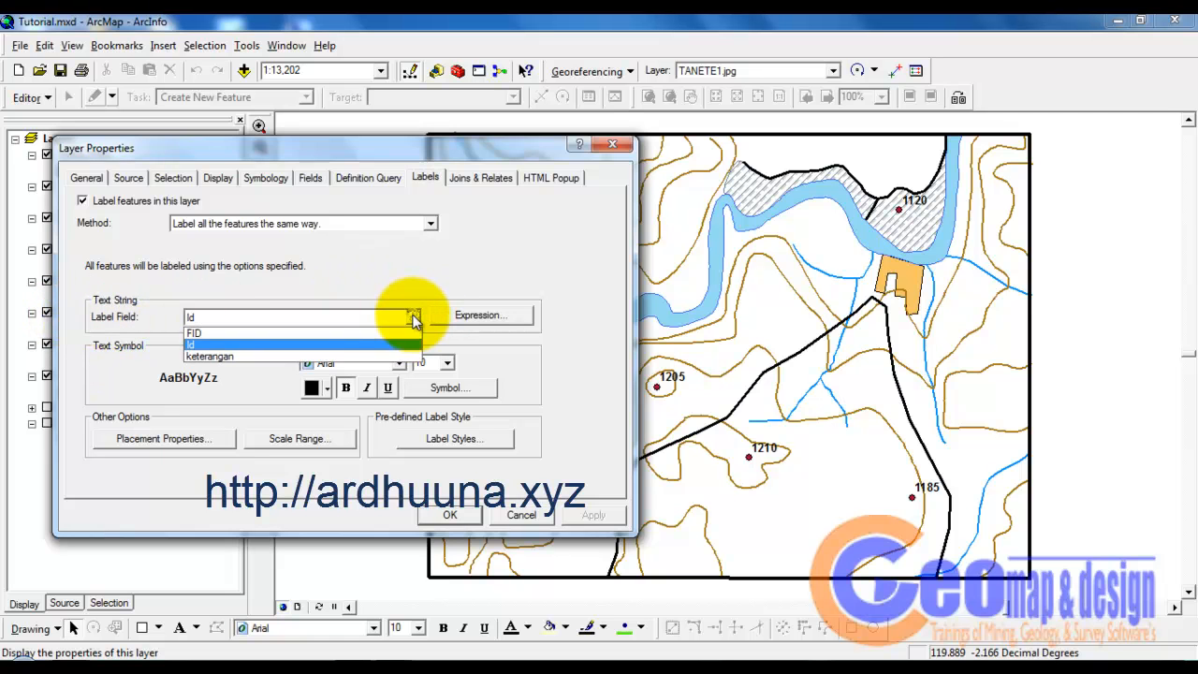
{"action": "left_click", "coordinate": [220, 355]}
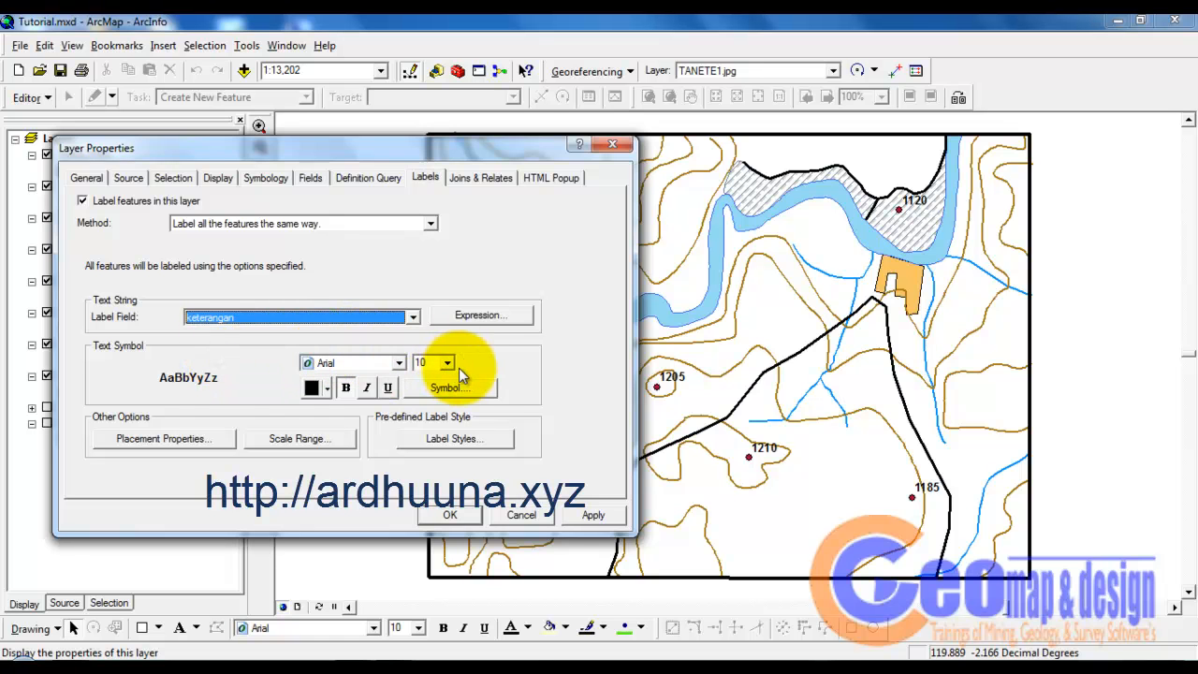
{"action": "left_click", "coordinate": [575, 517]}
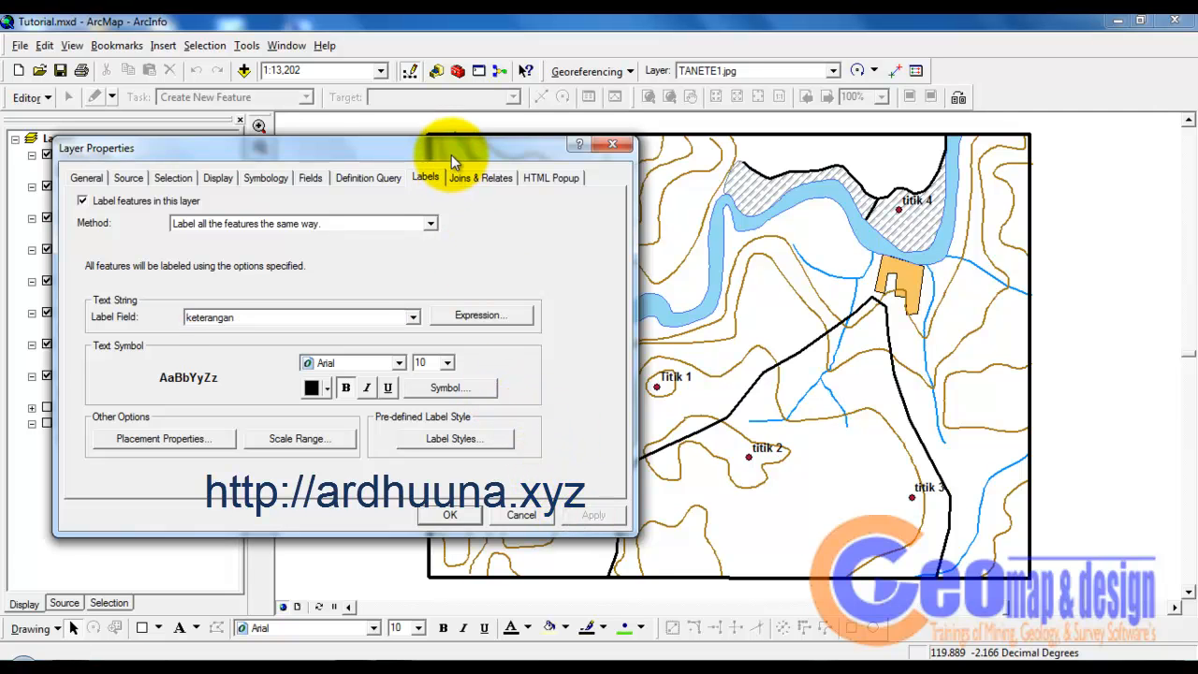
{"action": "left_click_drag", "start_coordinate": [451, 154], "coordinate": [317, 159]}
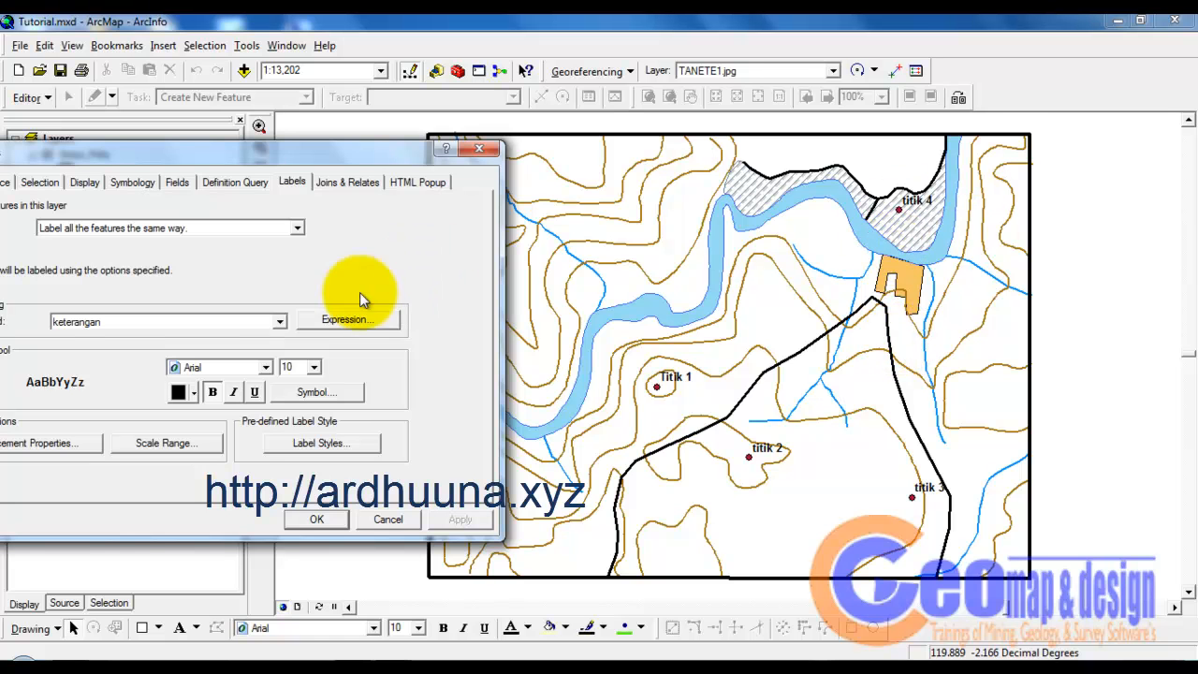
Step: Switch the Titik Ketinggian label field back to Id, apply it, and close the layer properties
{"action": "left_click", "coordinate": [280, 321]}
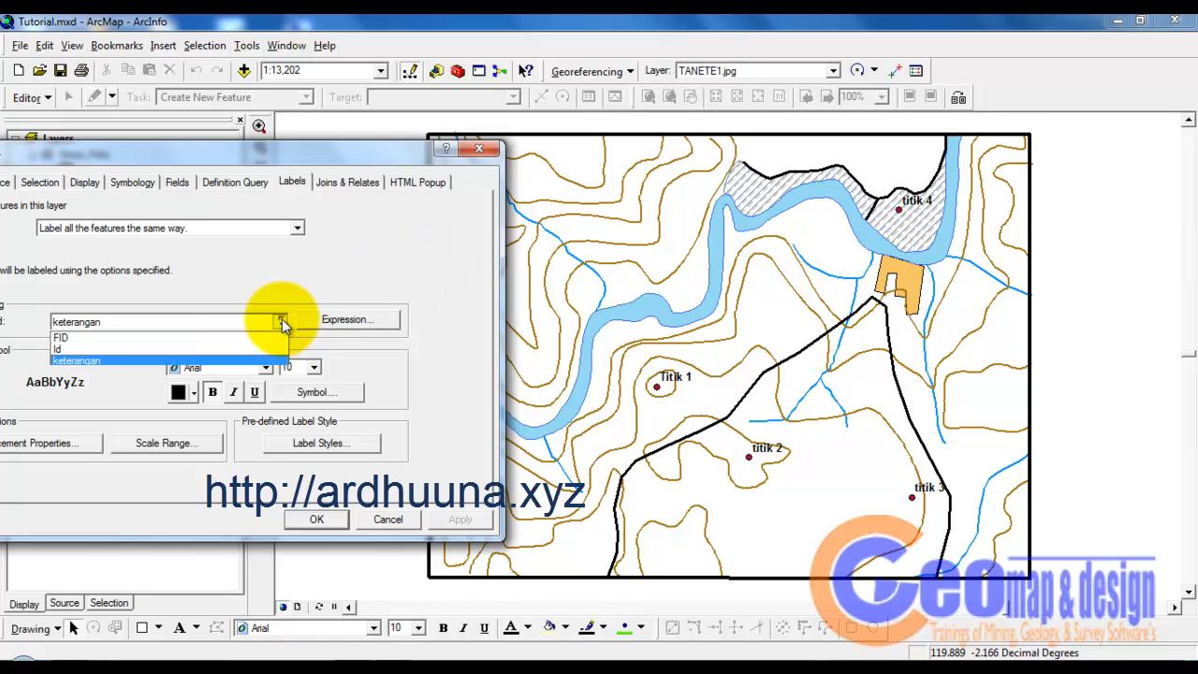
{"action": "left_click", "coordinate": [232, 353]}
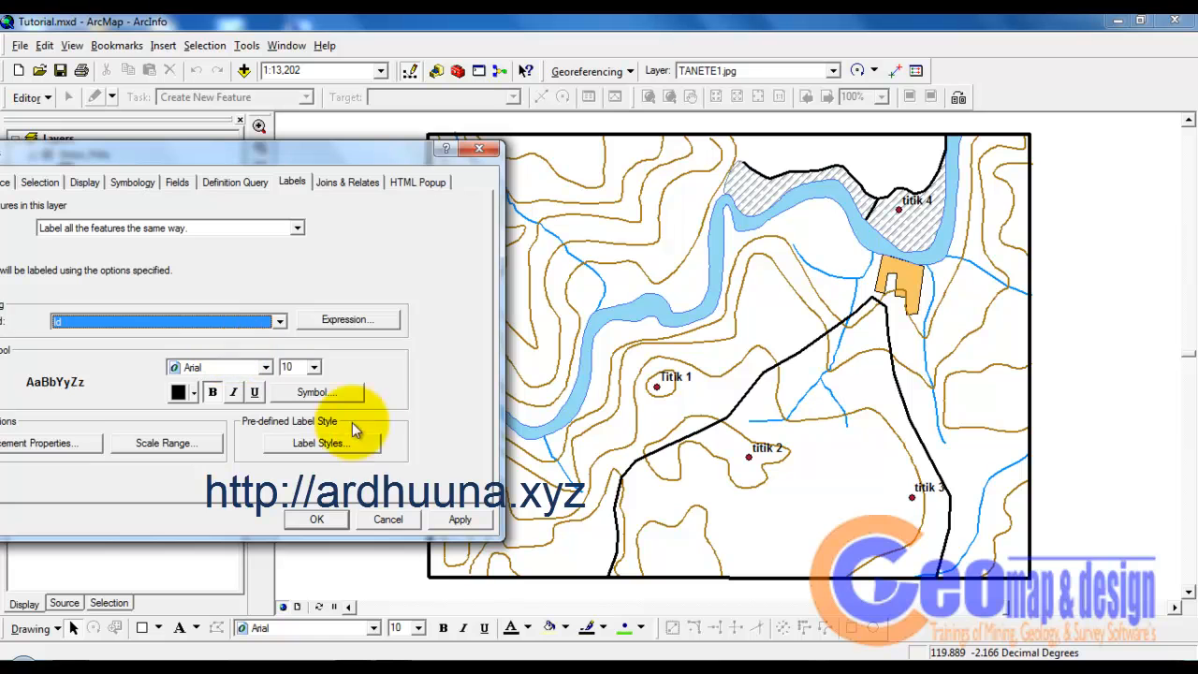
{"action": "left_click", "coordinate": [440, 520]}
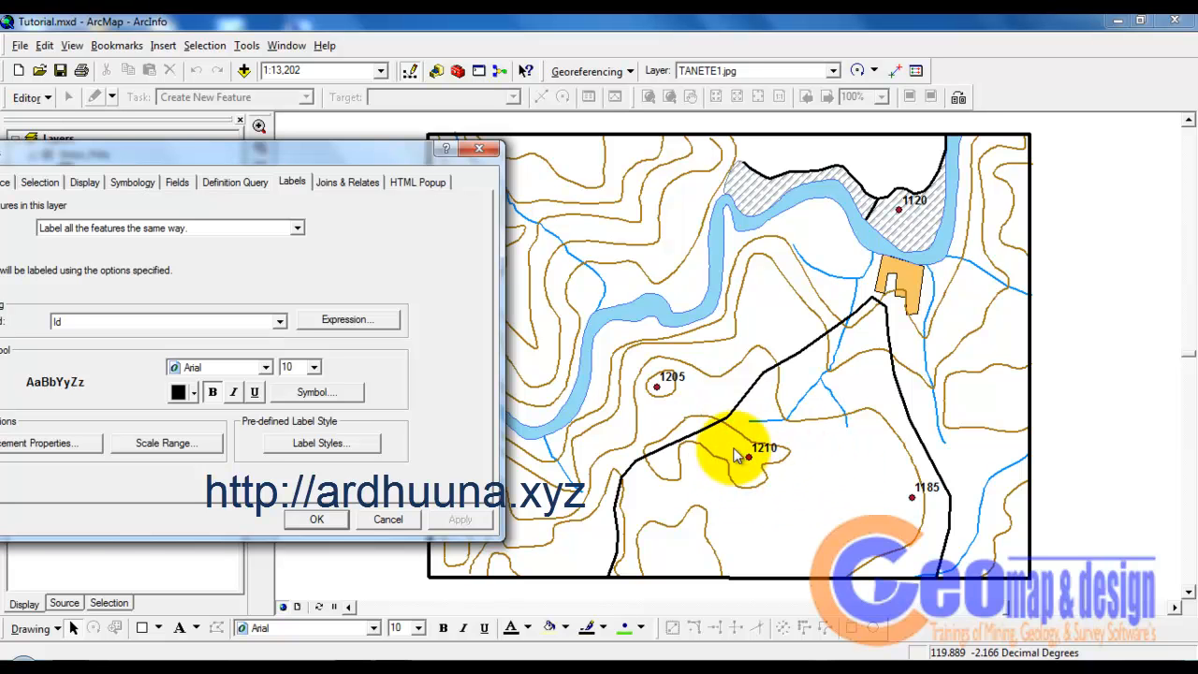
{"action": "left_click", "coordinate": [316, 521]}
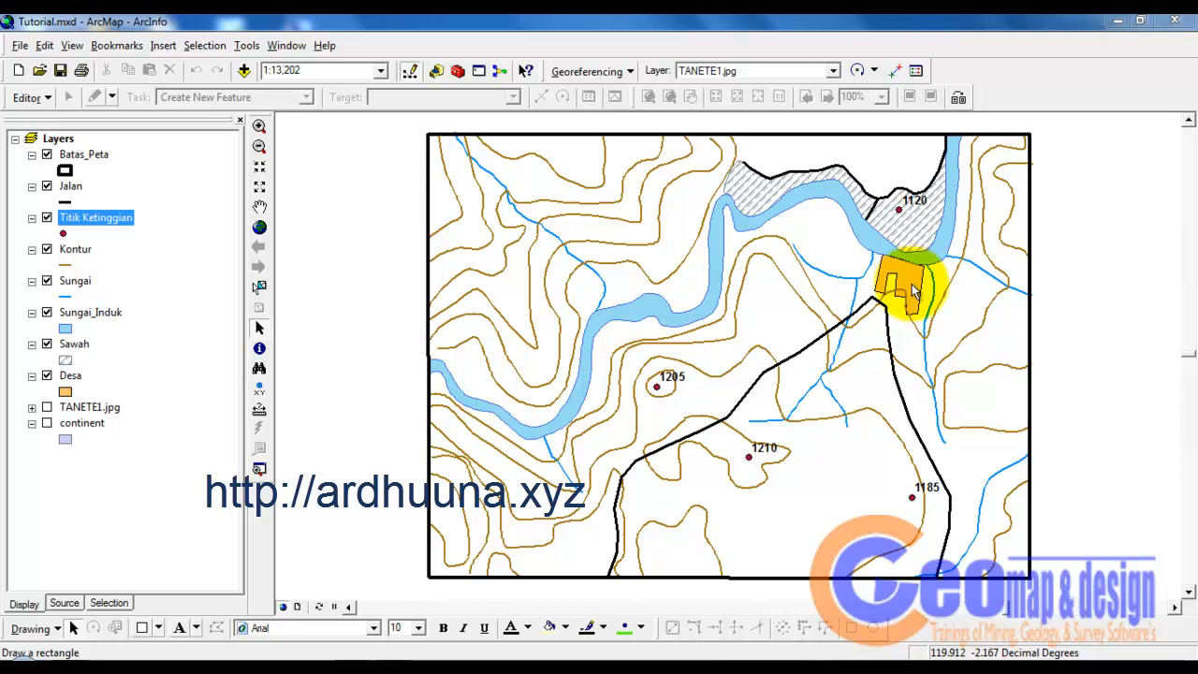
Step: Move the Desa layer up in the drawing order, between Titik Ketinggian and Kontur
{"action": "right_click", "coordinate": [74, 380]}
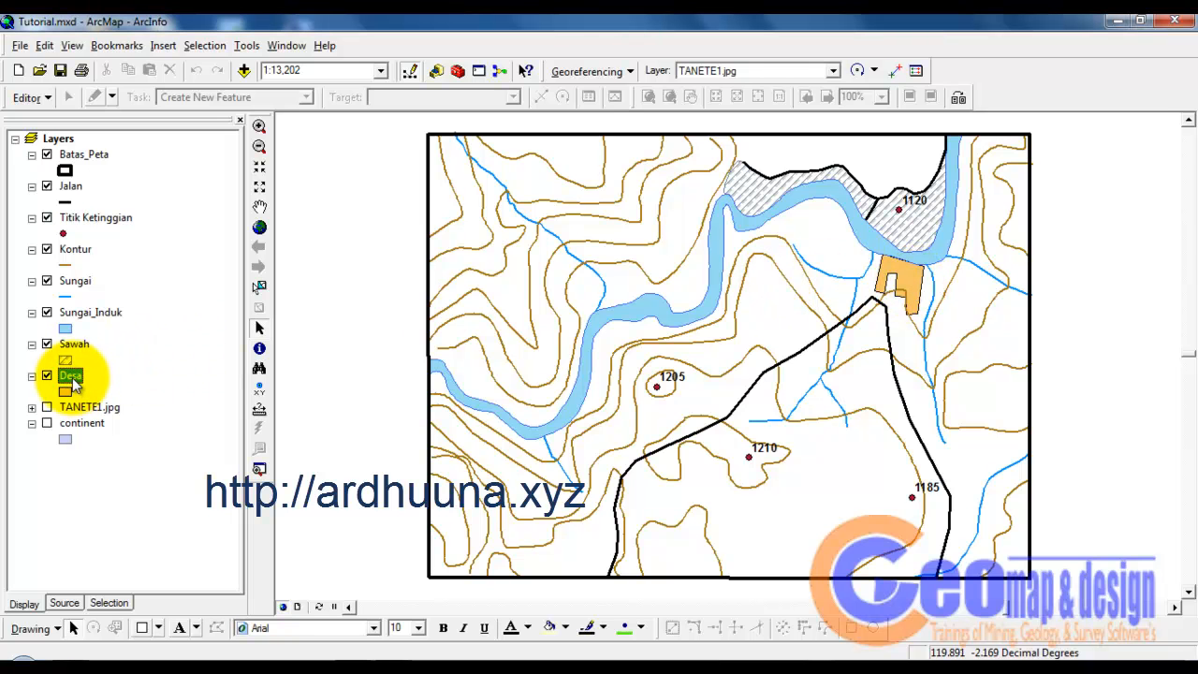
{"action": "left_click_drag", "start_coordinate": [73, 379], "coordinate": [75, 245]}
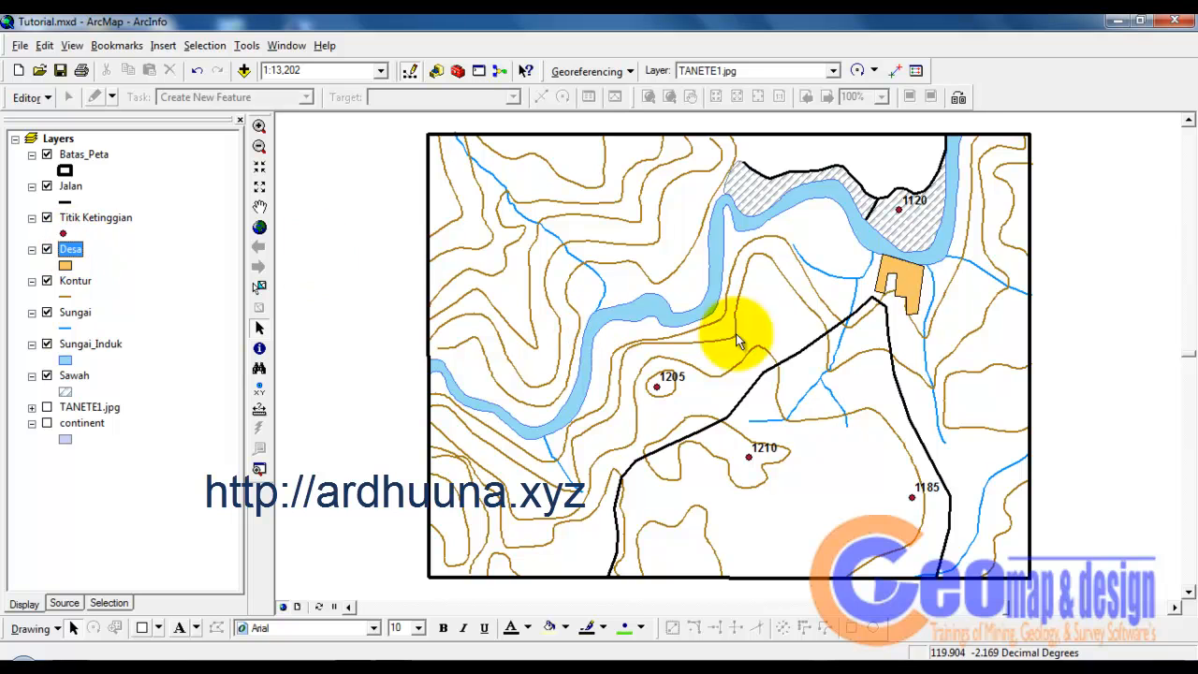